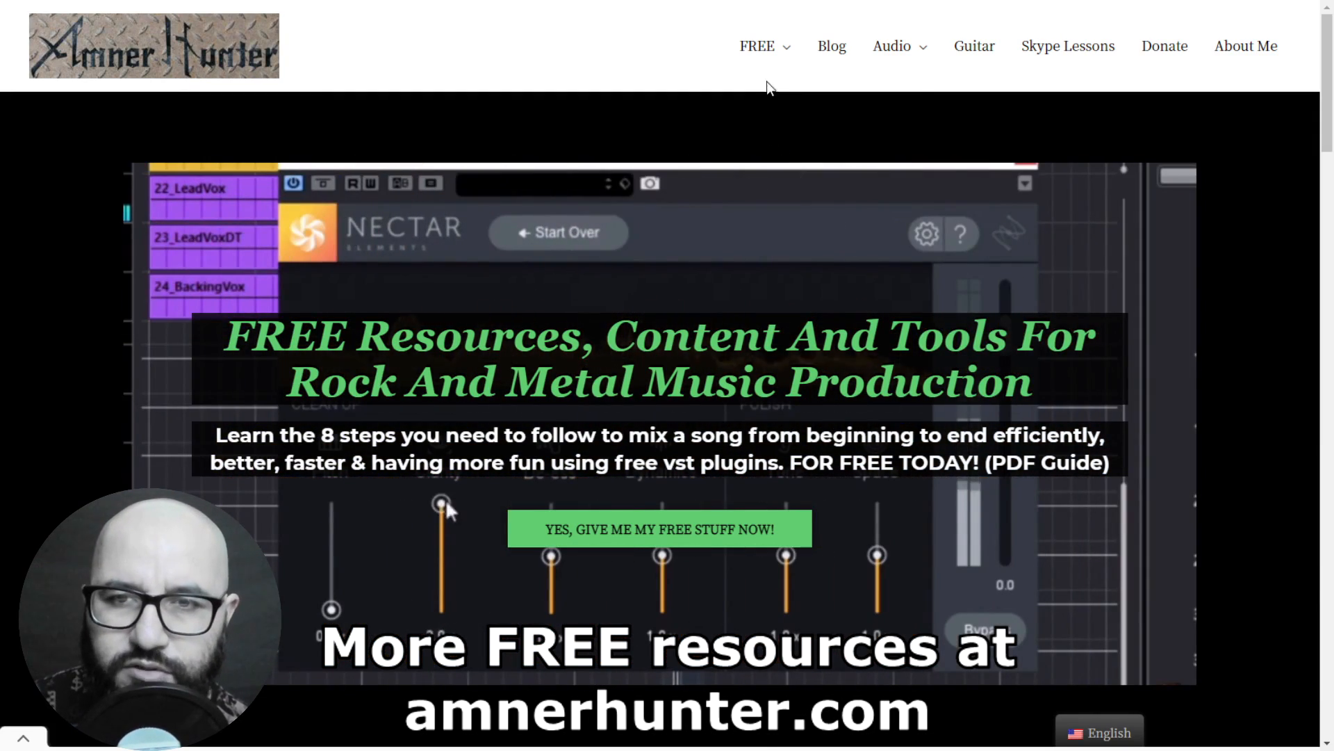
mouse_move(764, 54)
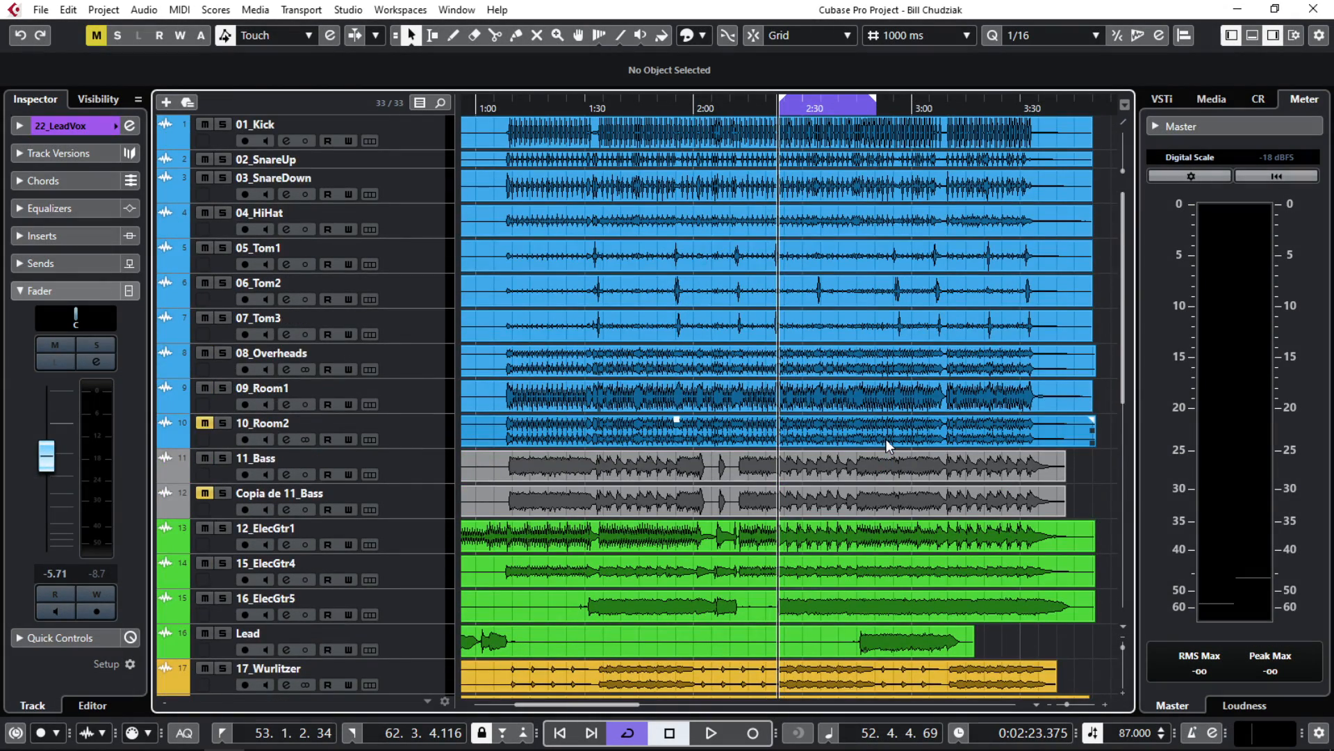
Look through the project's tracks, from the drums, bass and guitars to the vocals, group tracks and MASTER
scroll(888, 445, "down", 5)
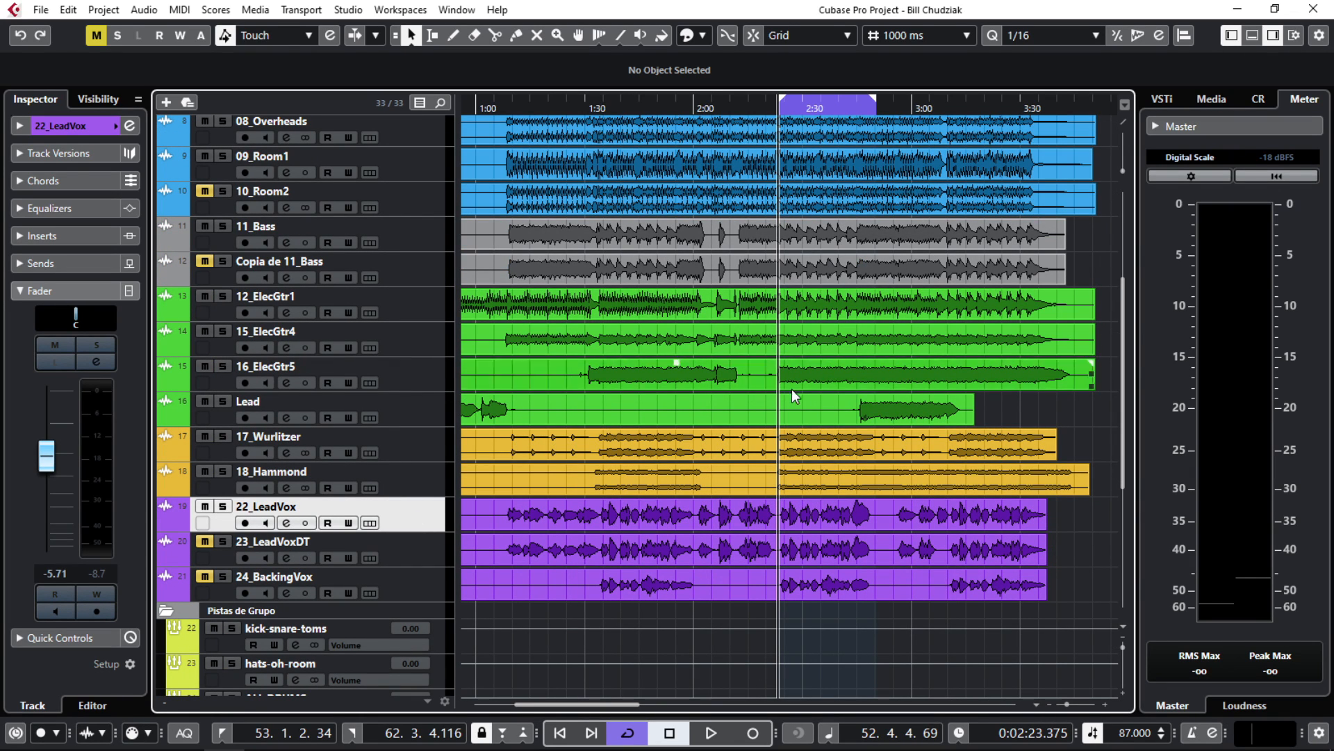
key("h")
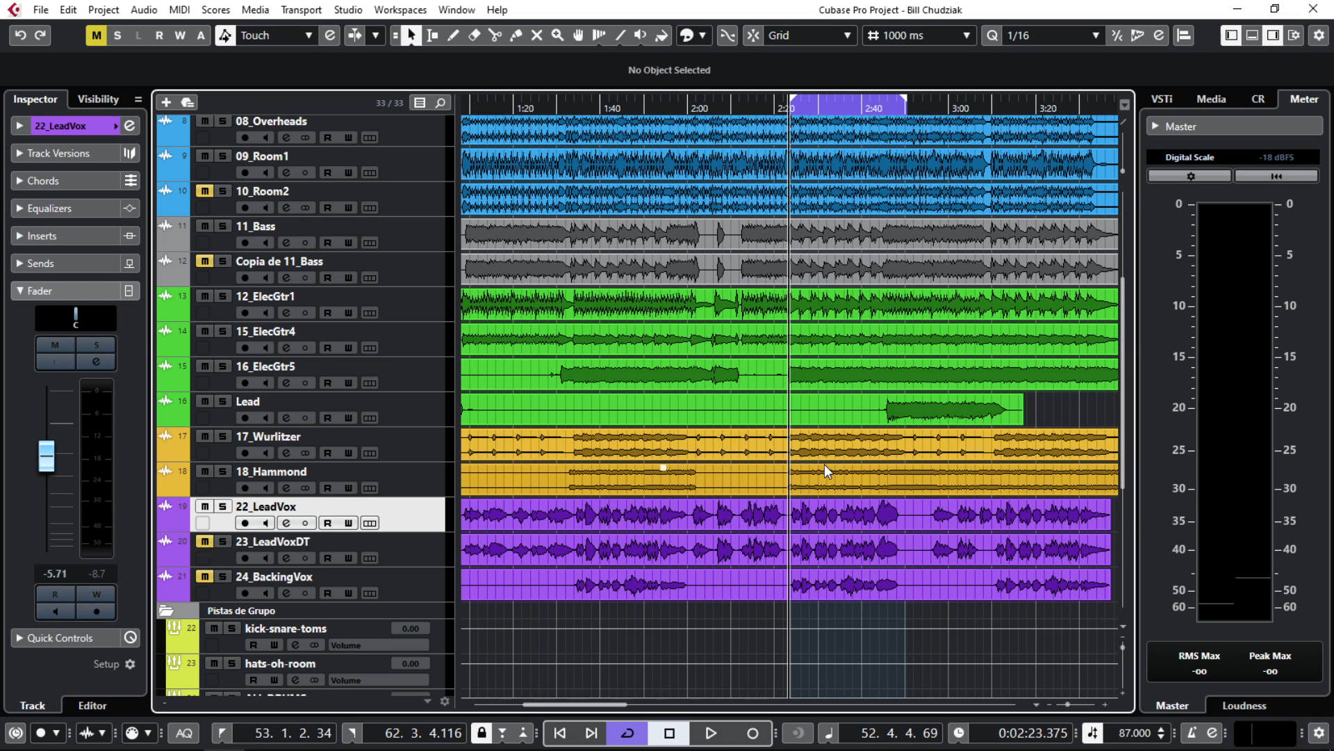
scroll(835, 428, "up", 3)
scroll(836, 424, "up", 4)
scroll(776, 388, "down", 15)
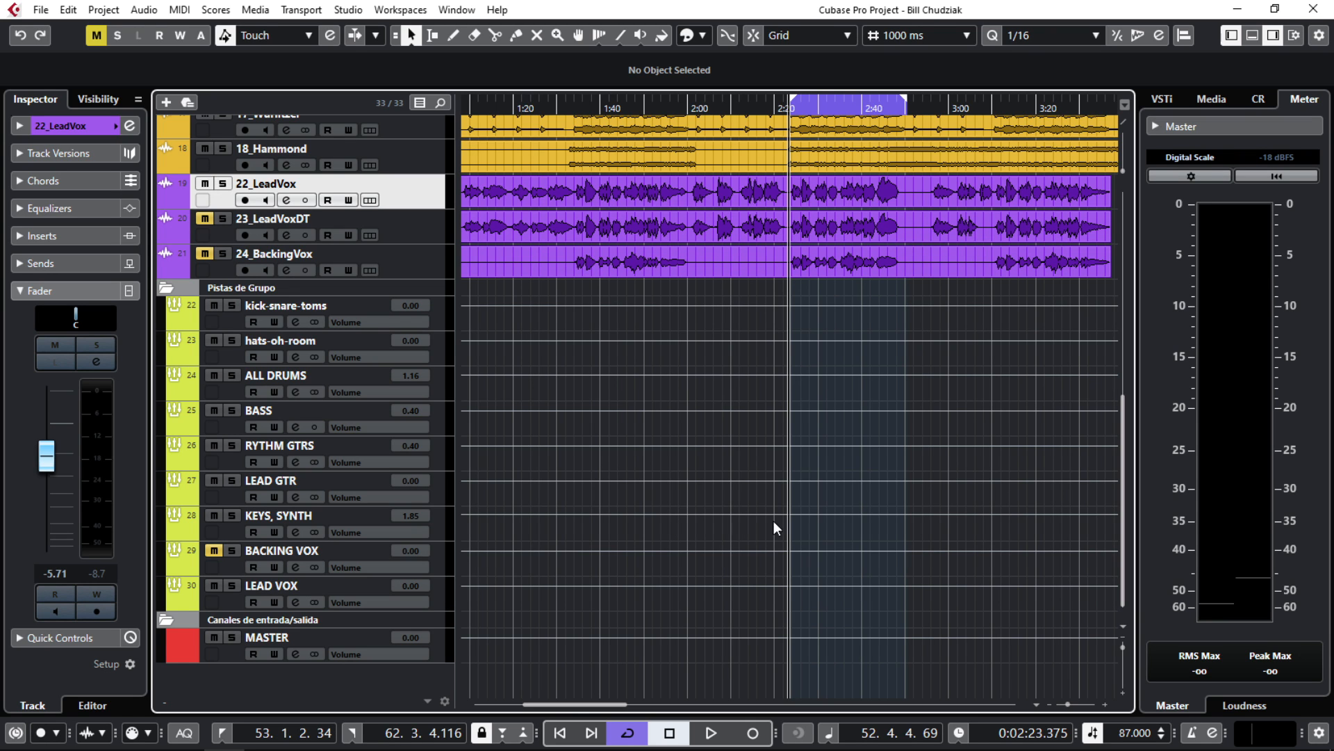
scroll(802, 508, "up", 3)
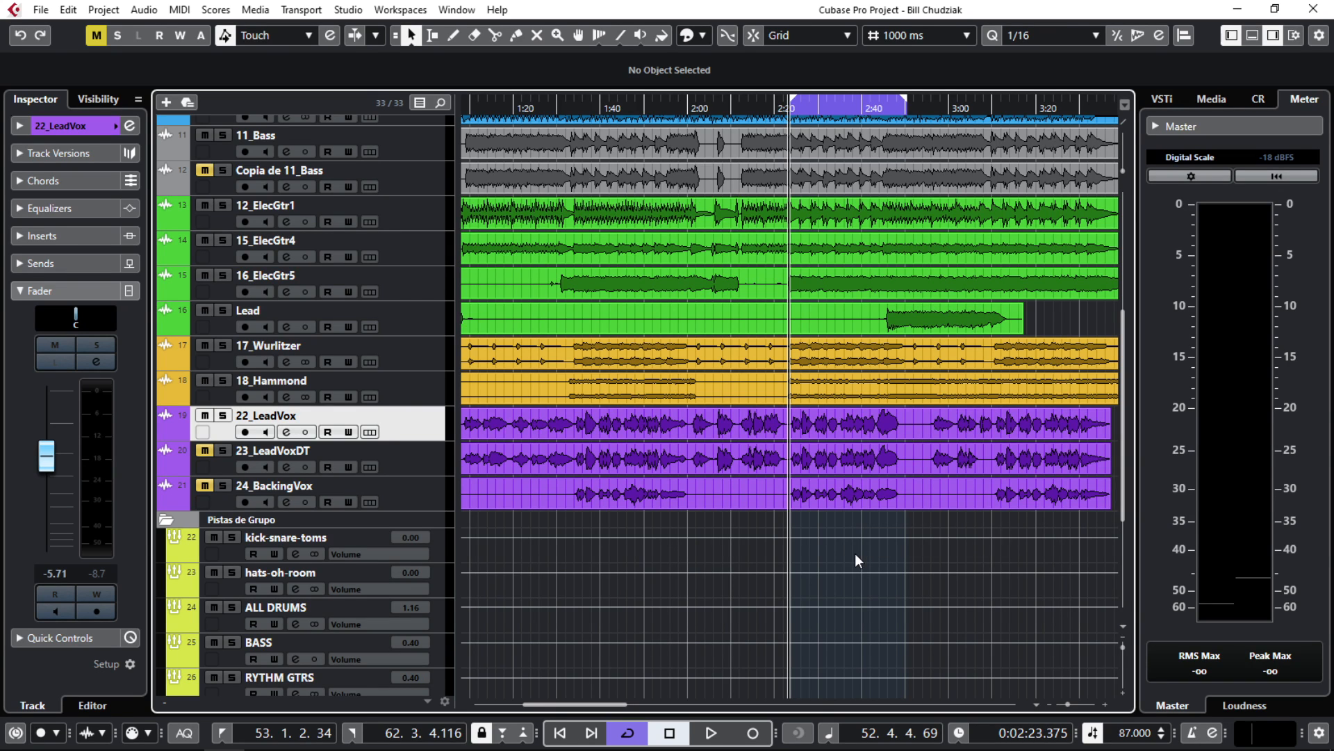
Play the looped section of the mix and view the channel levels in the MixConsole, then stop playback
key("space")
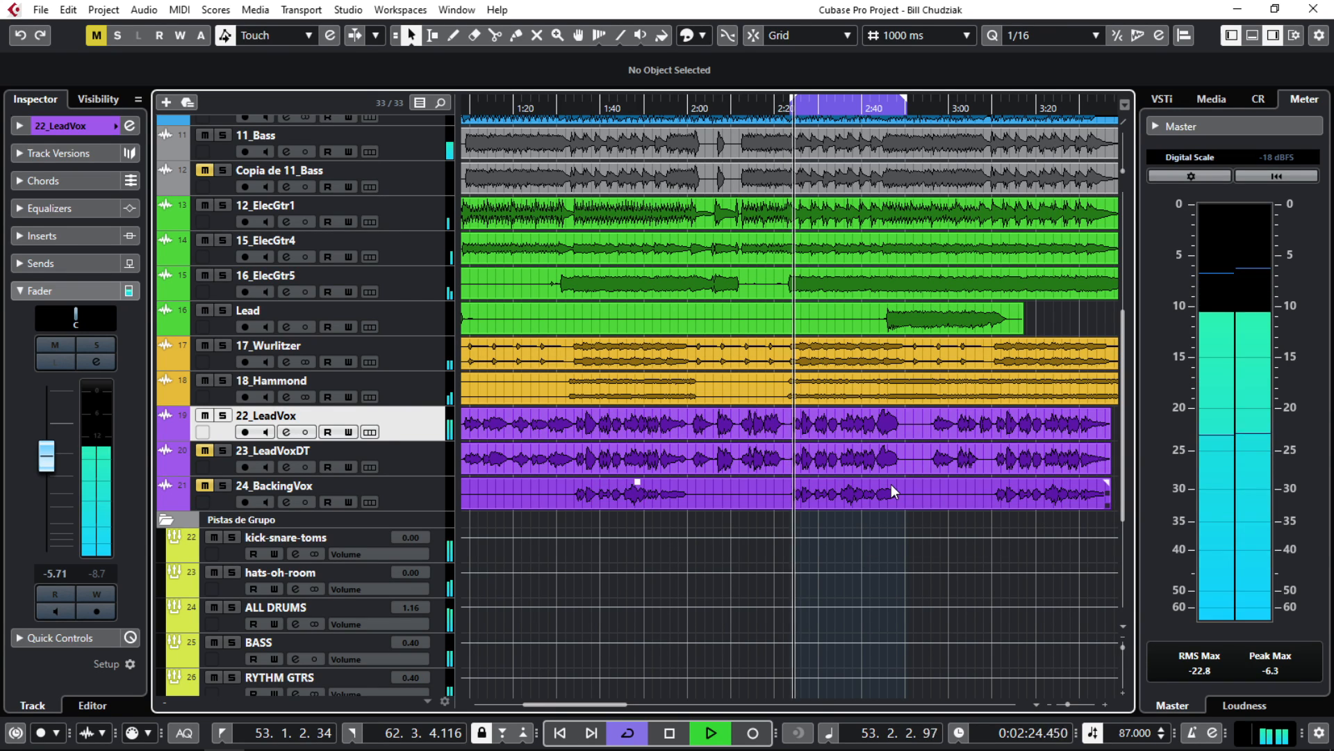
scroll(658, 450, "down", 3)
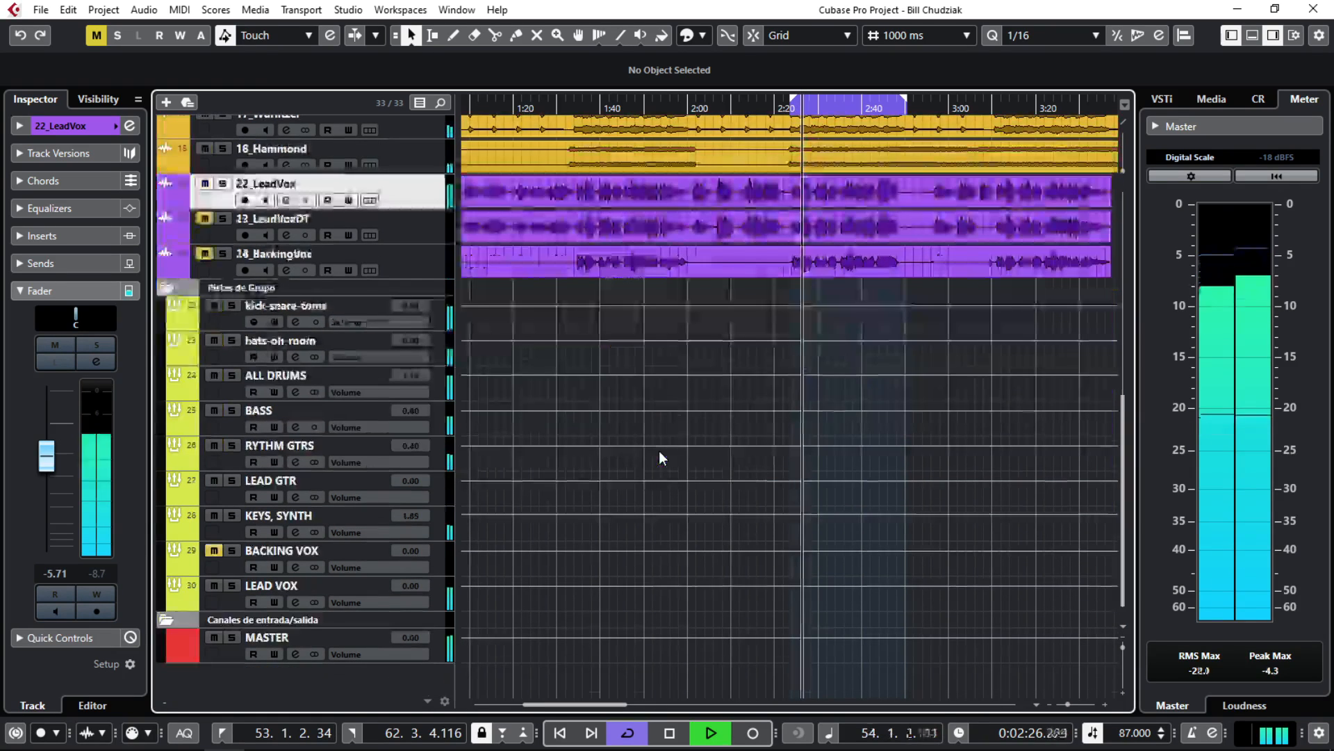
scroll(658, 450, "up", 2)
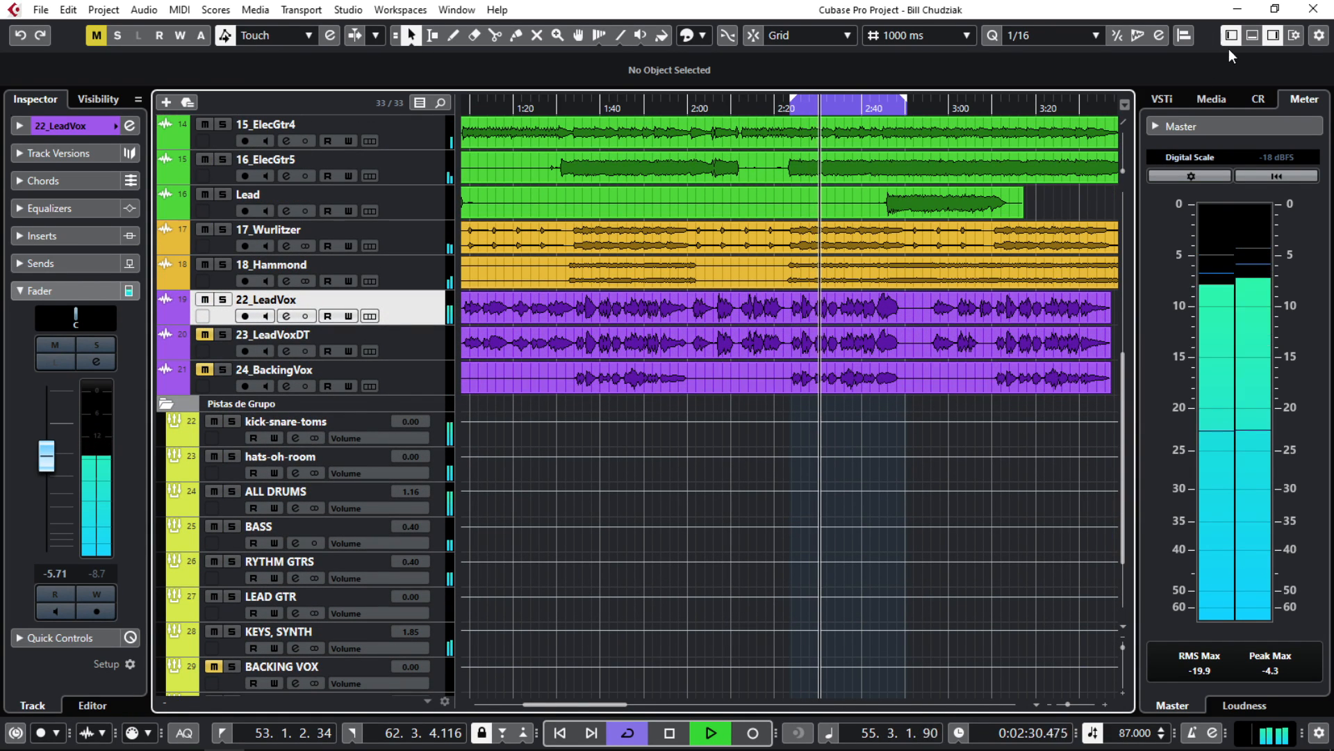
left_click(1253, 40)
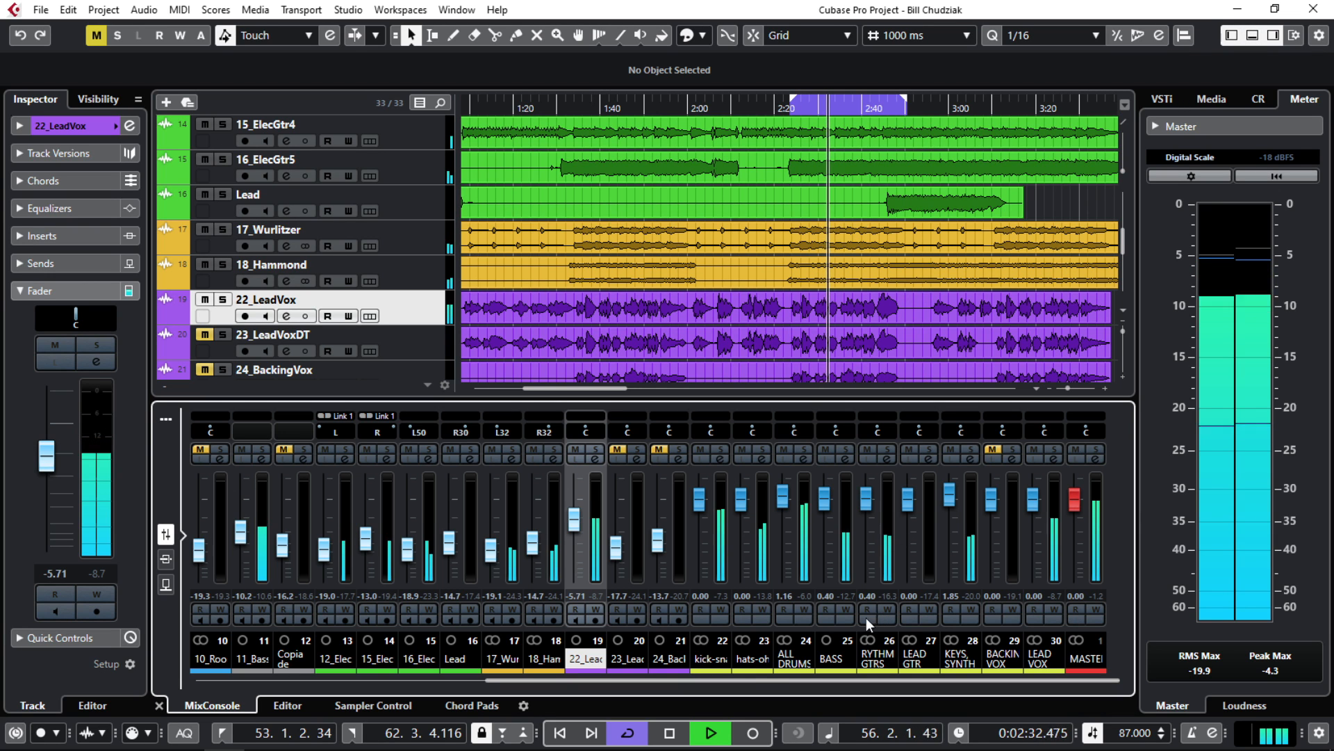
left_click_drag(740, 677, 811, 687)
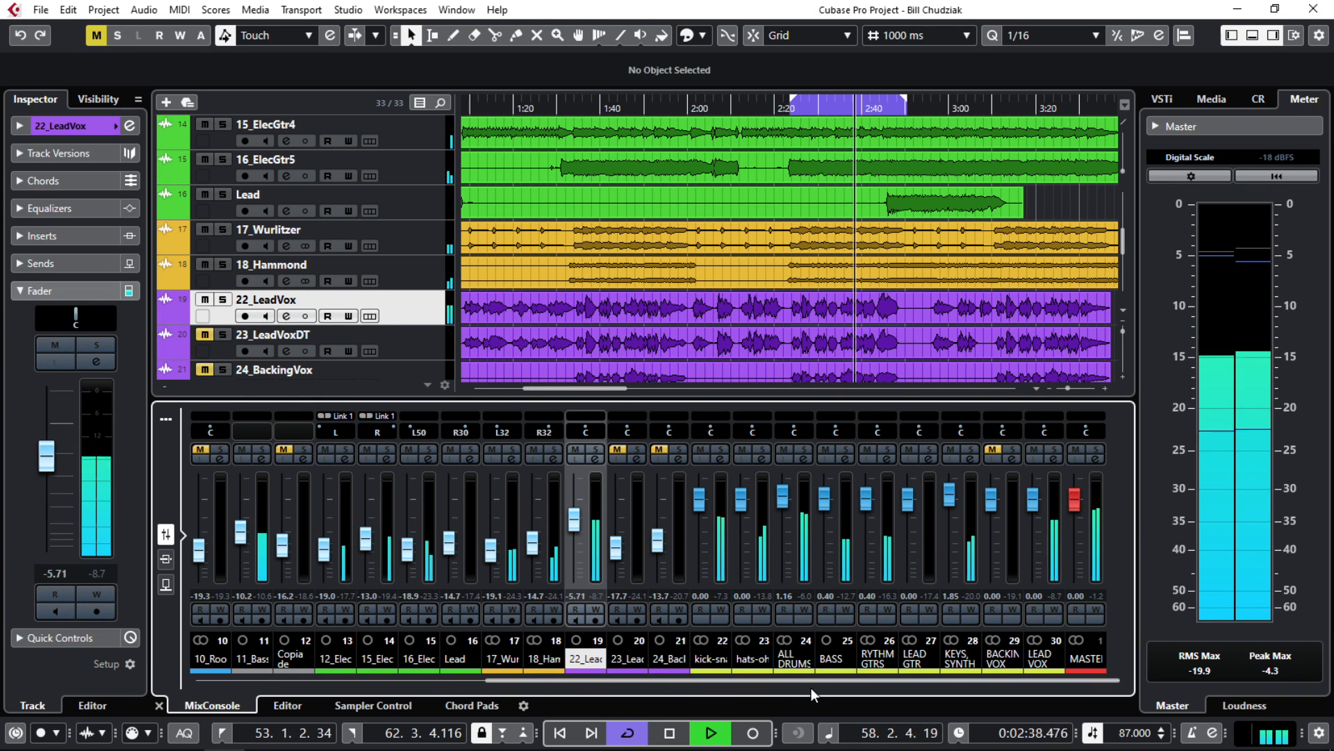
left_click(1246, 39)
key("space")
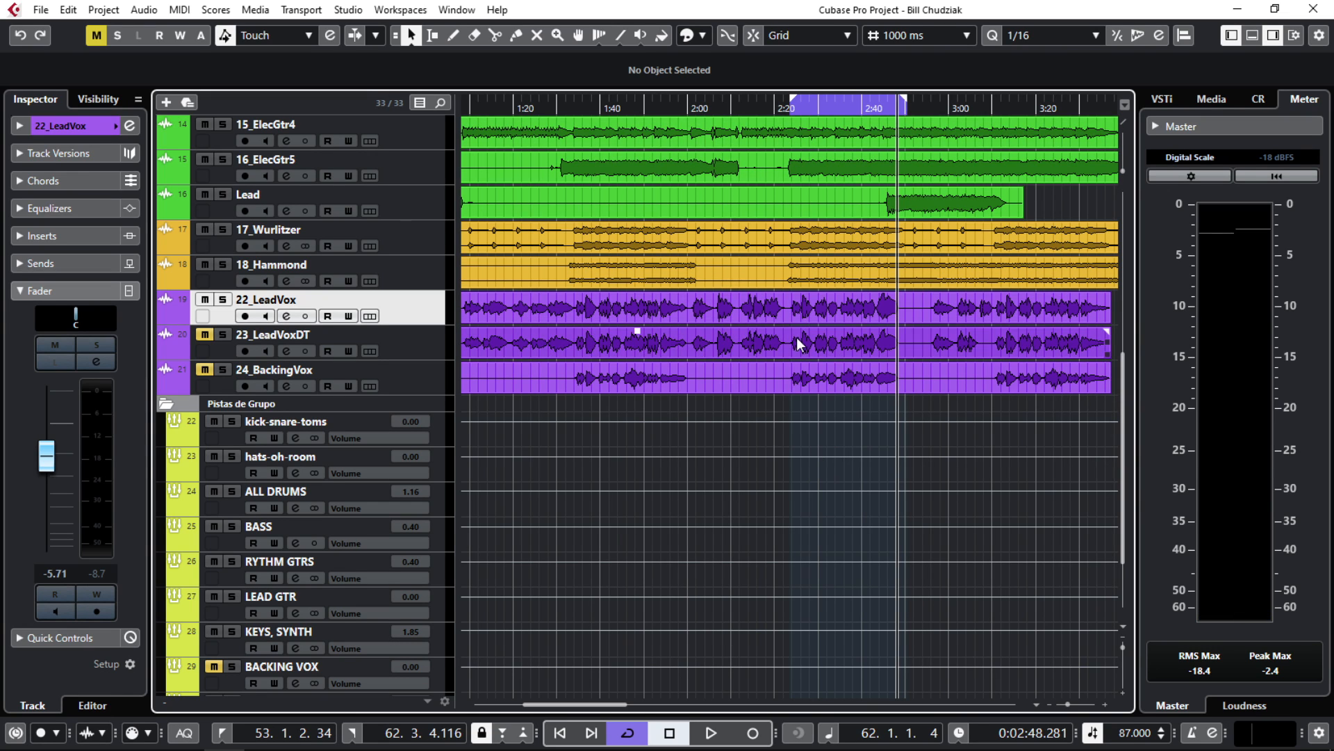
Review the fader and pan settings across the MixConsole channels, from the individual tracks to the groups and MASTER
left_click(1253, 36)
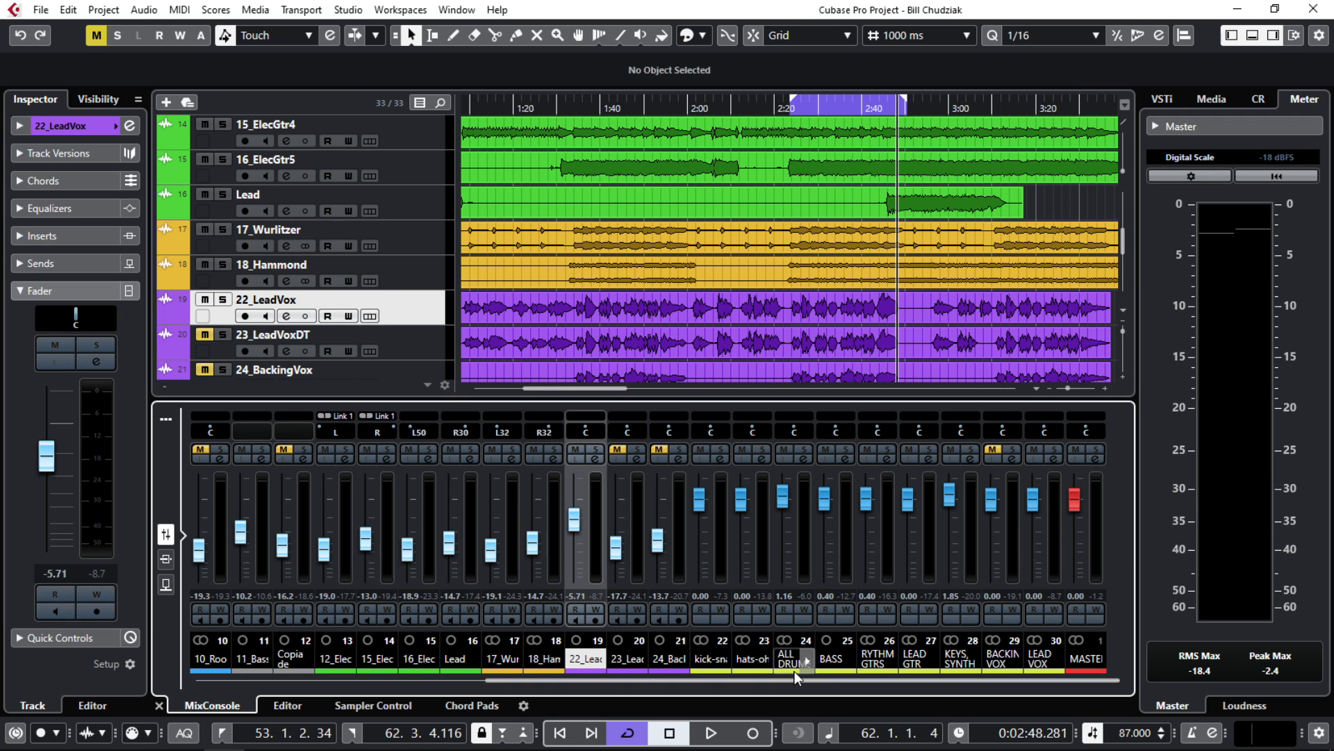
left_click_drag(809, 678, 531, 681)
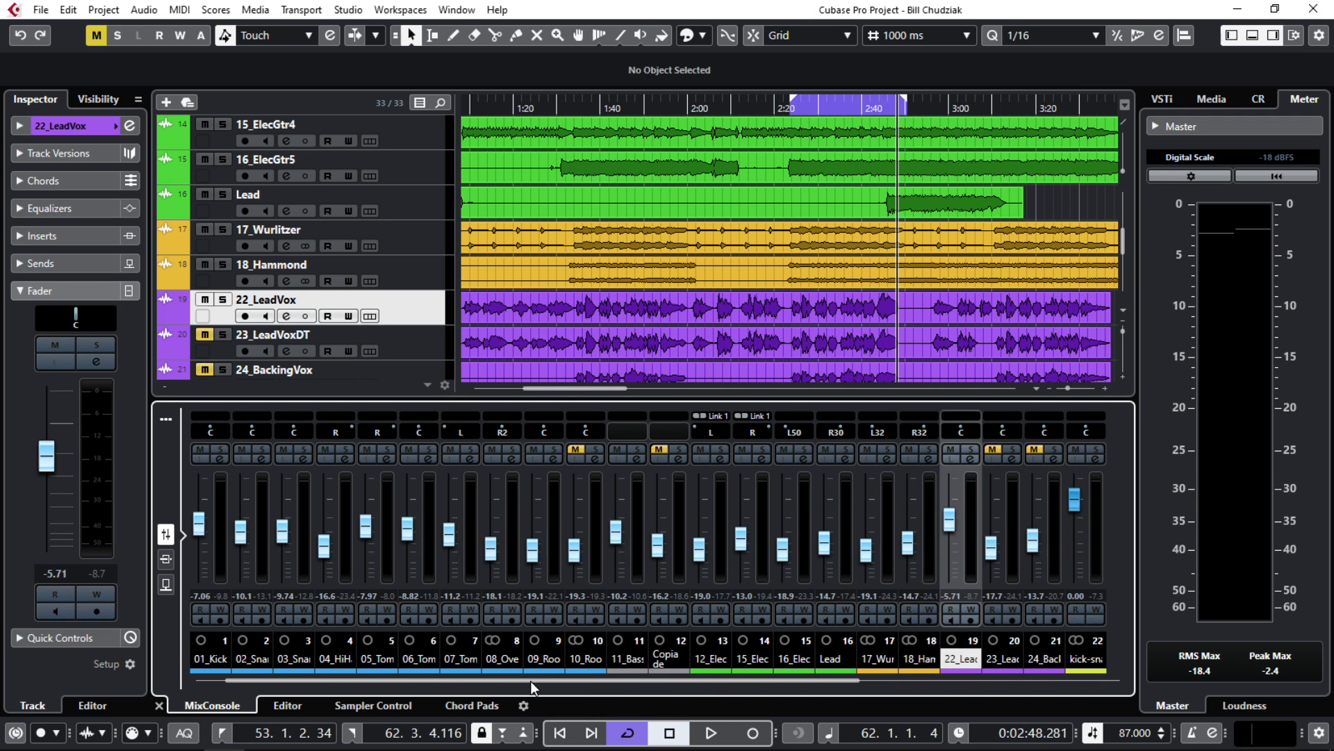
left_click_drag(786, 683, 988, 688)
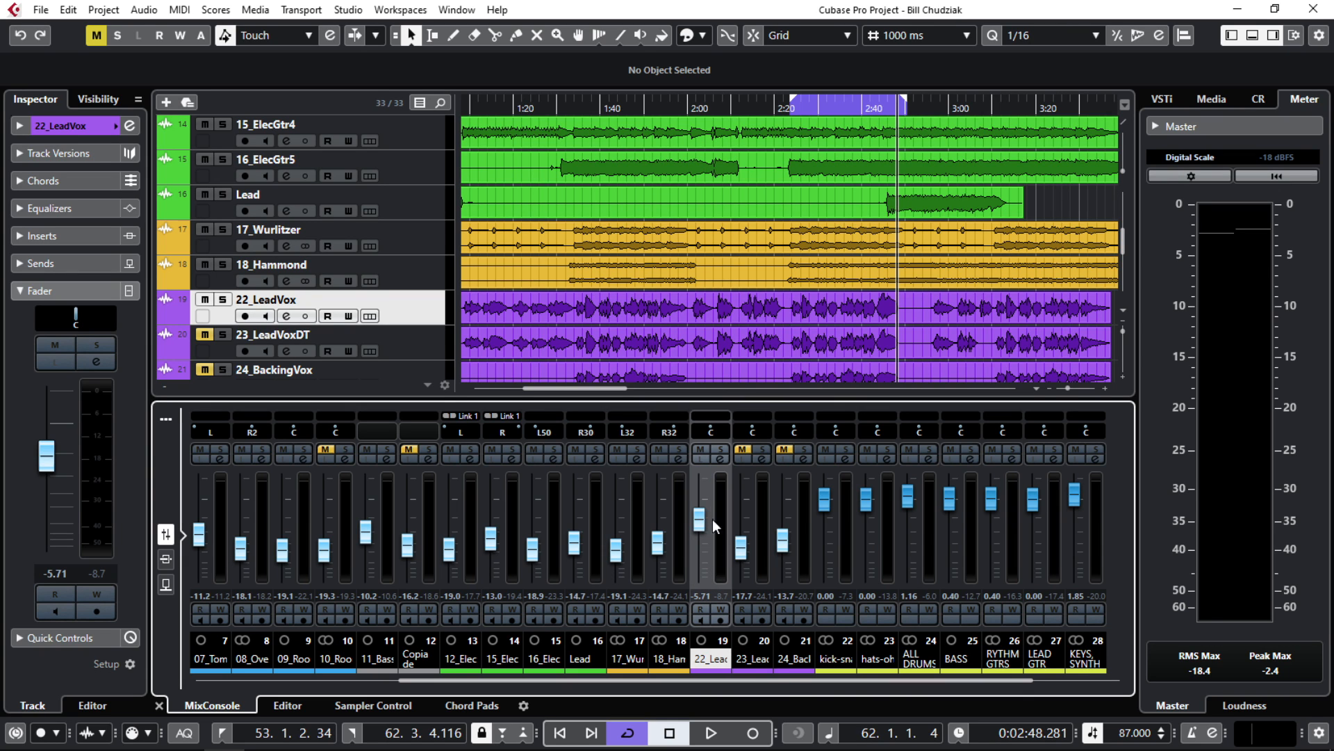
left_click_drag(795, 682, 541, 625)
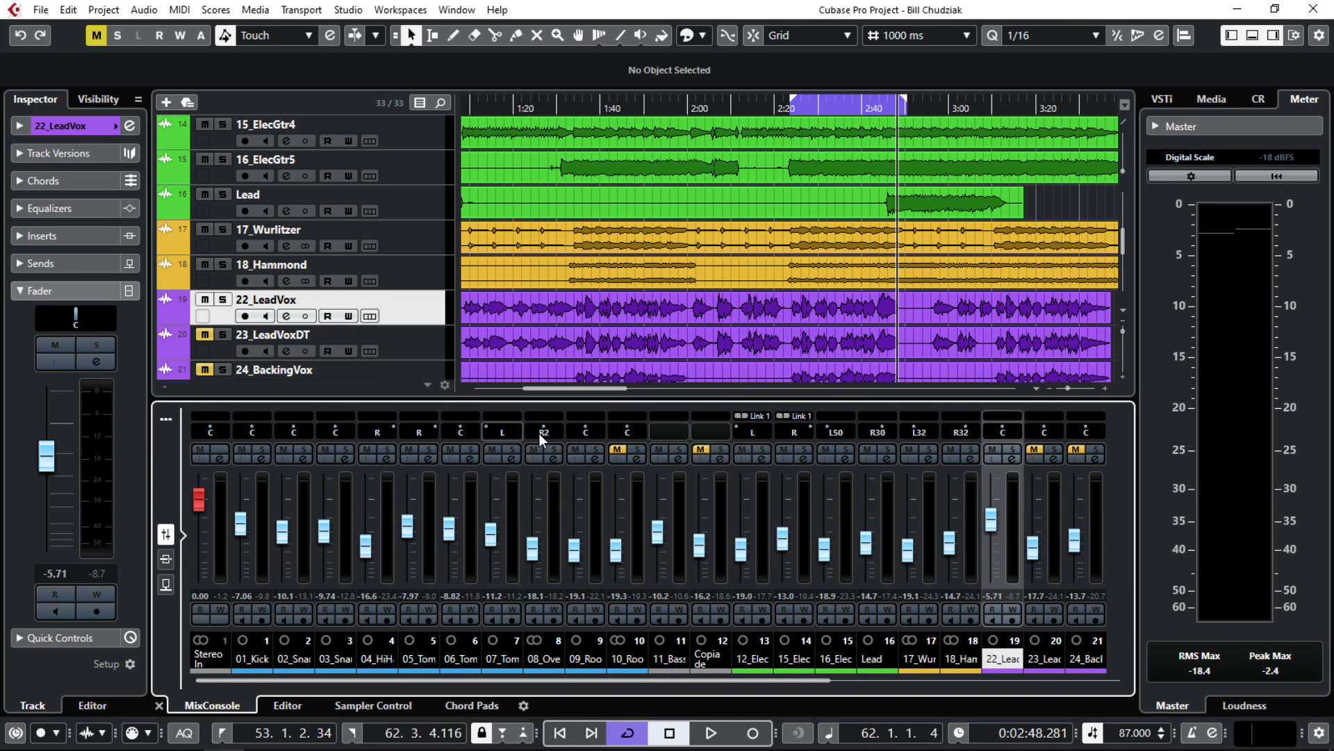
left_click_drag(743, 680, 1030, 674)
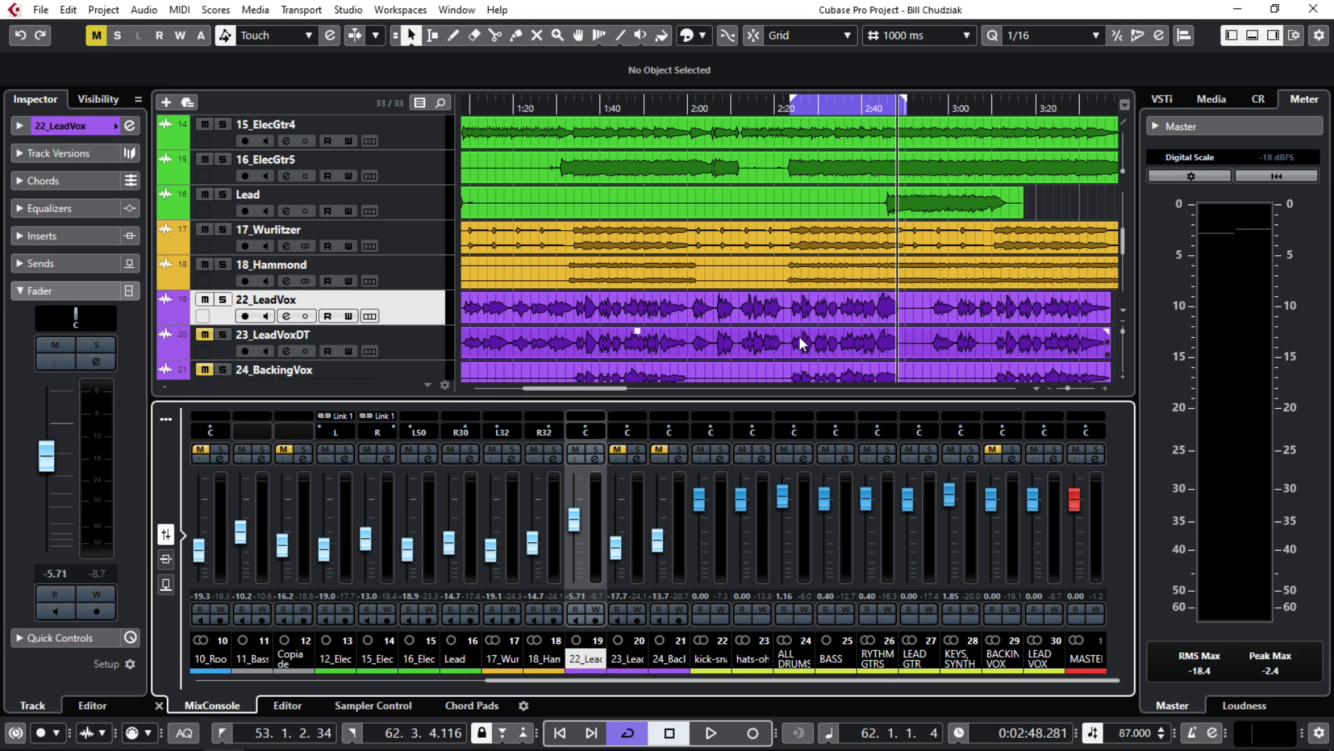
scroll(589, 588, "left", 1)
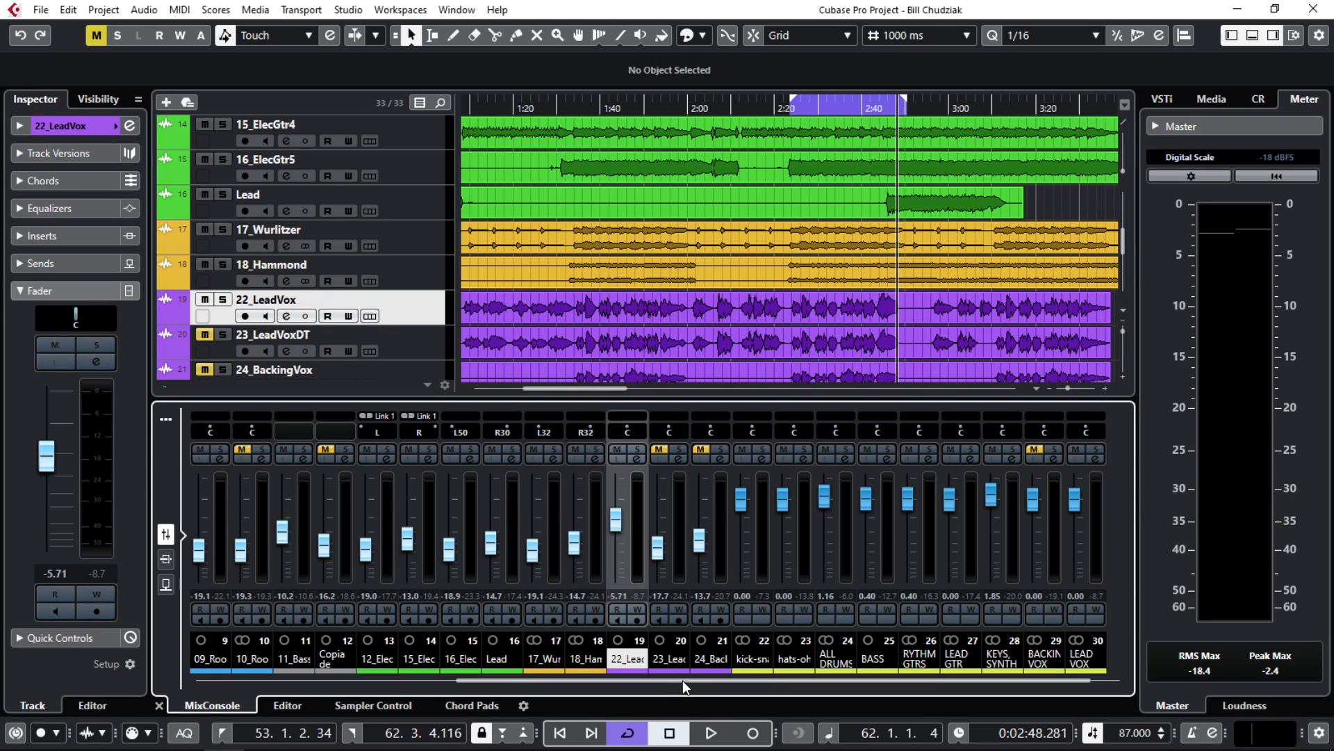
left_click_drag(683, 680, 849, 676)
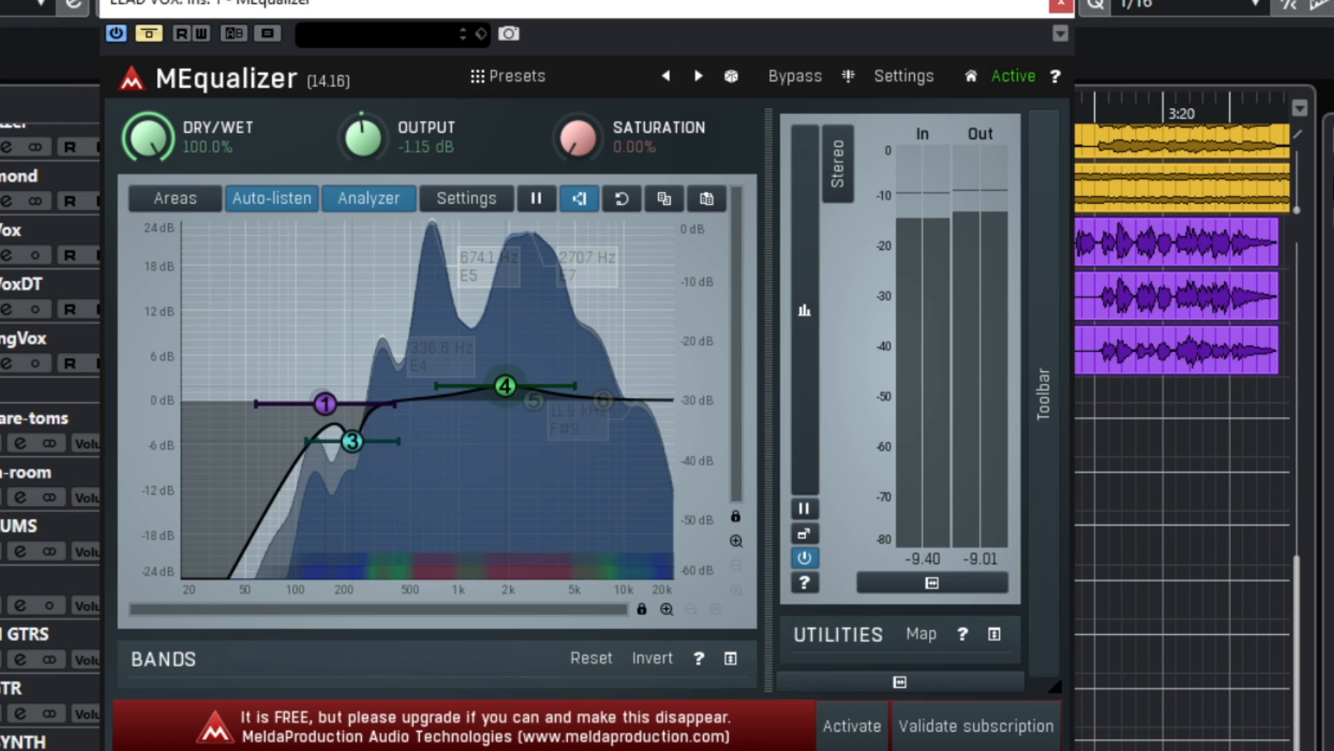
Inspect the filter type, frequency, Q and gain settings of bands 1, 3 and 4 in the LEAD VOX MEqualizer
left_click_drag(685, 17, 828, 111)
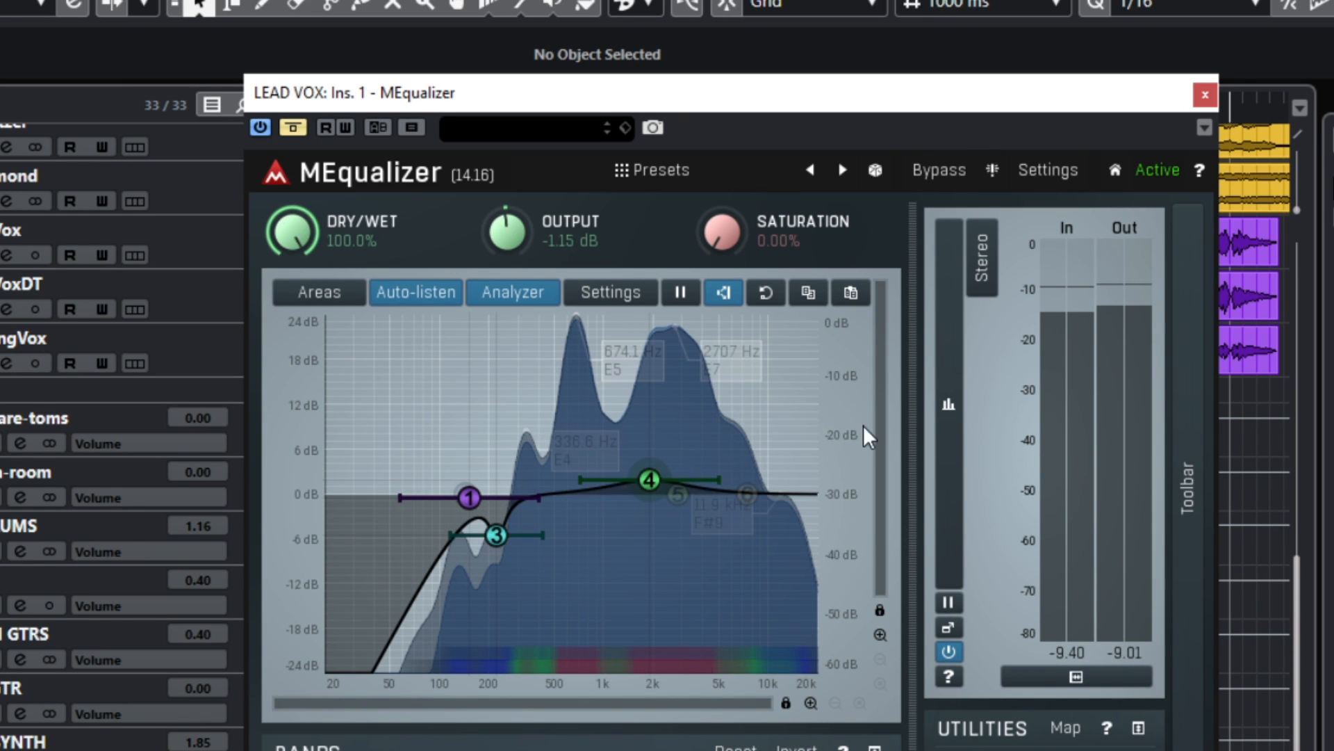
right_click(467, 498)
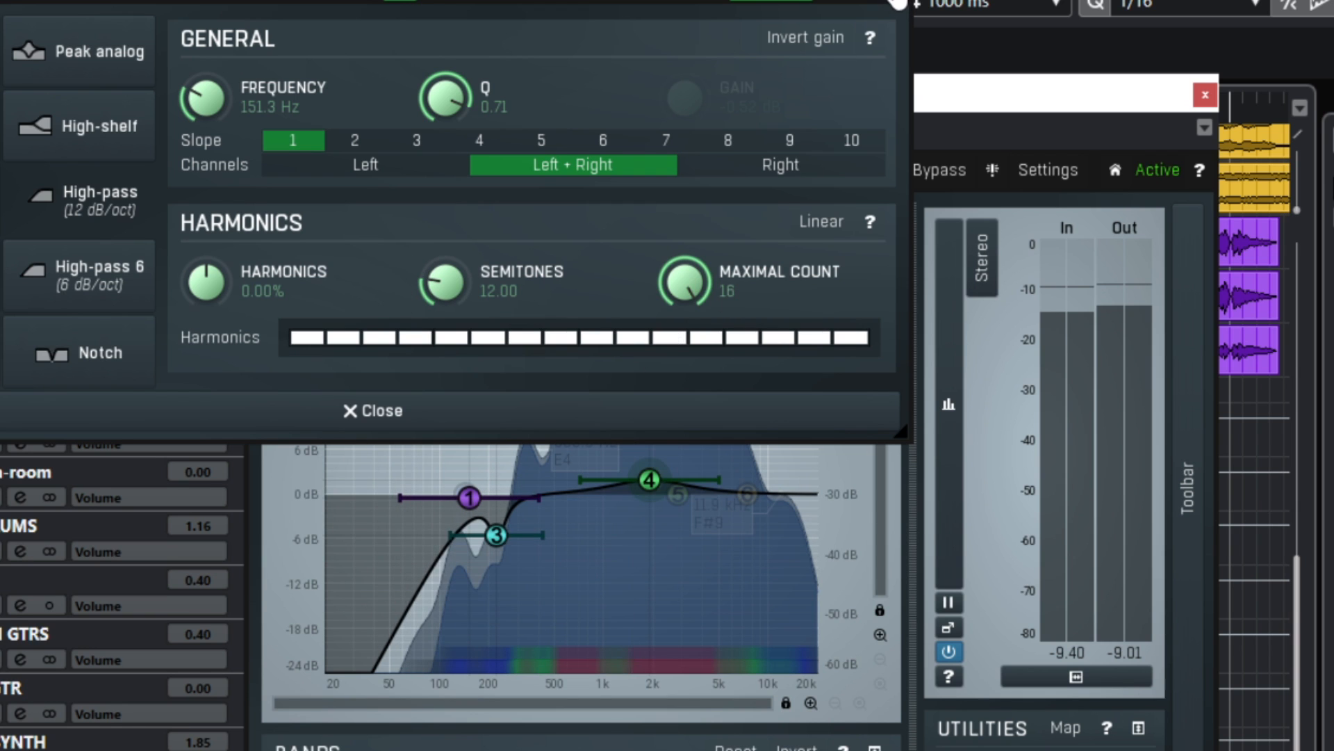
left_click(560, 417)
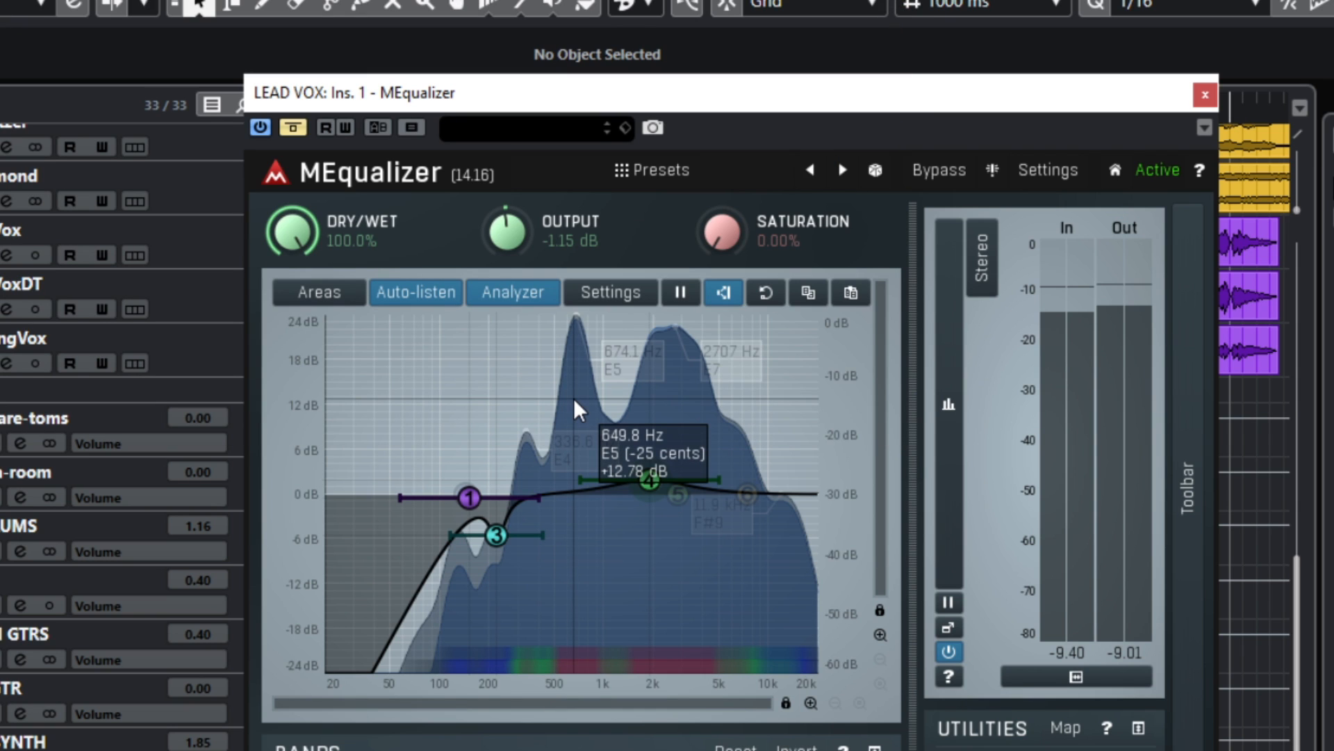
right_click(497, 536)
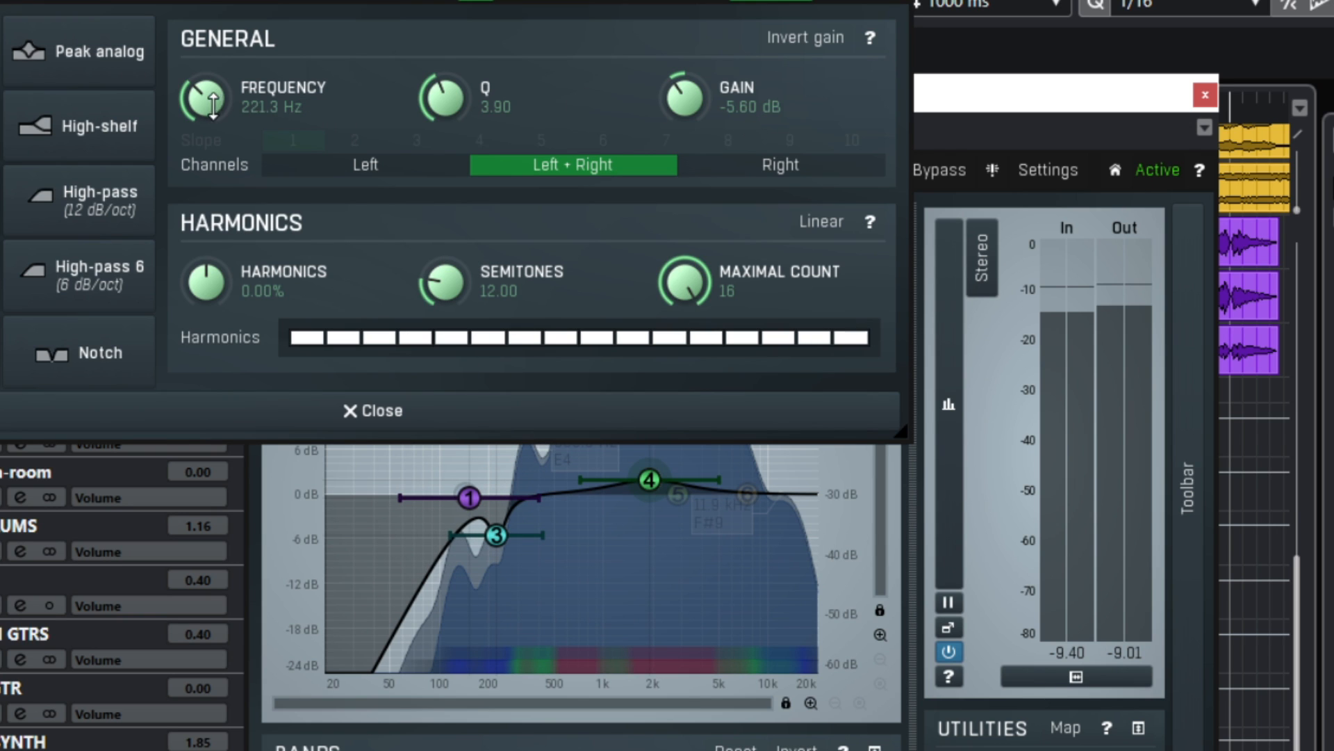
left_click(893, 1)
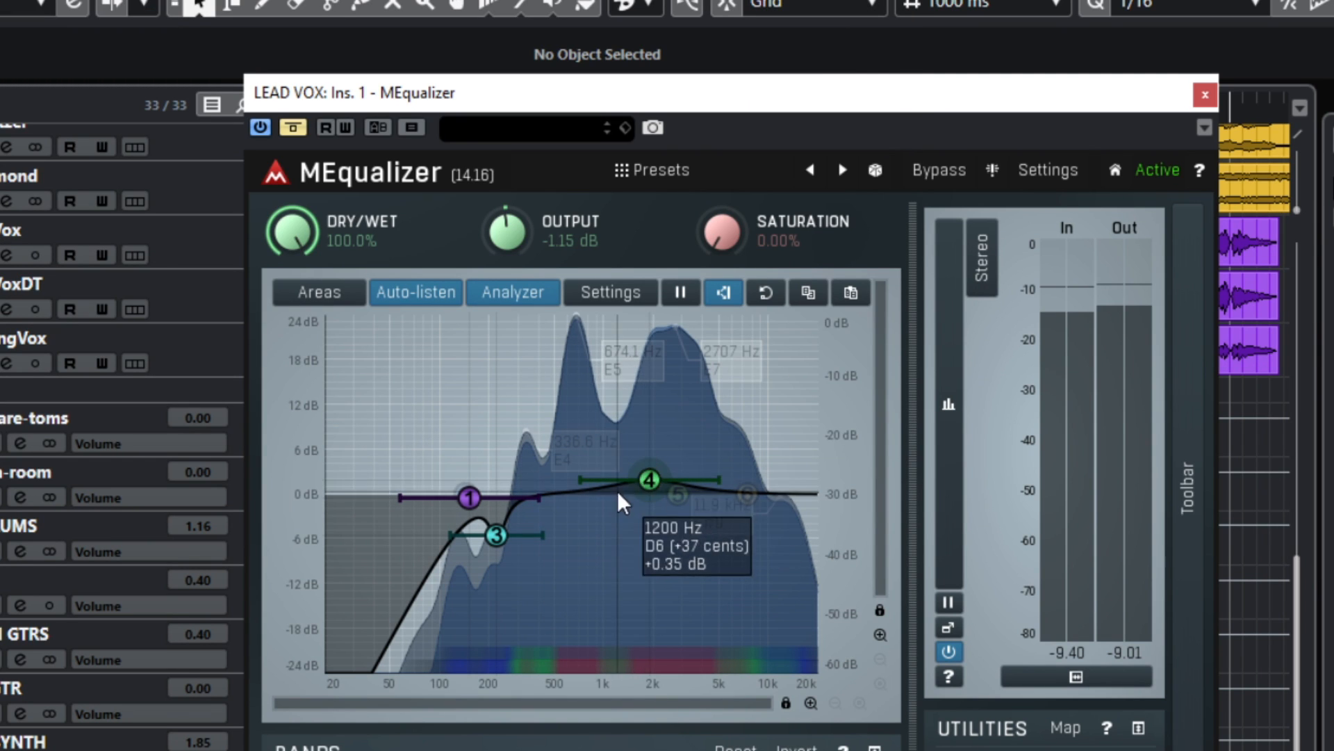
left_click_drag(649, 477, 649, 489)
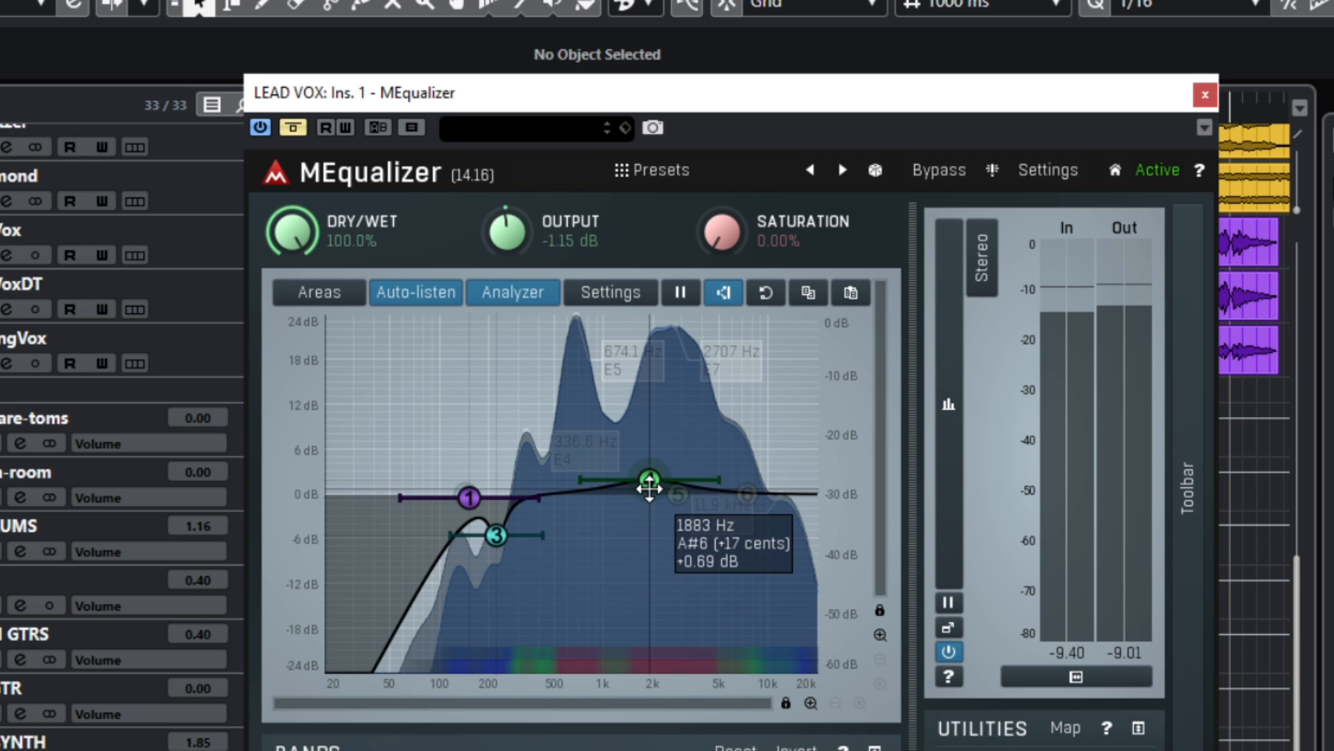
right_click(650, 488)
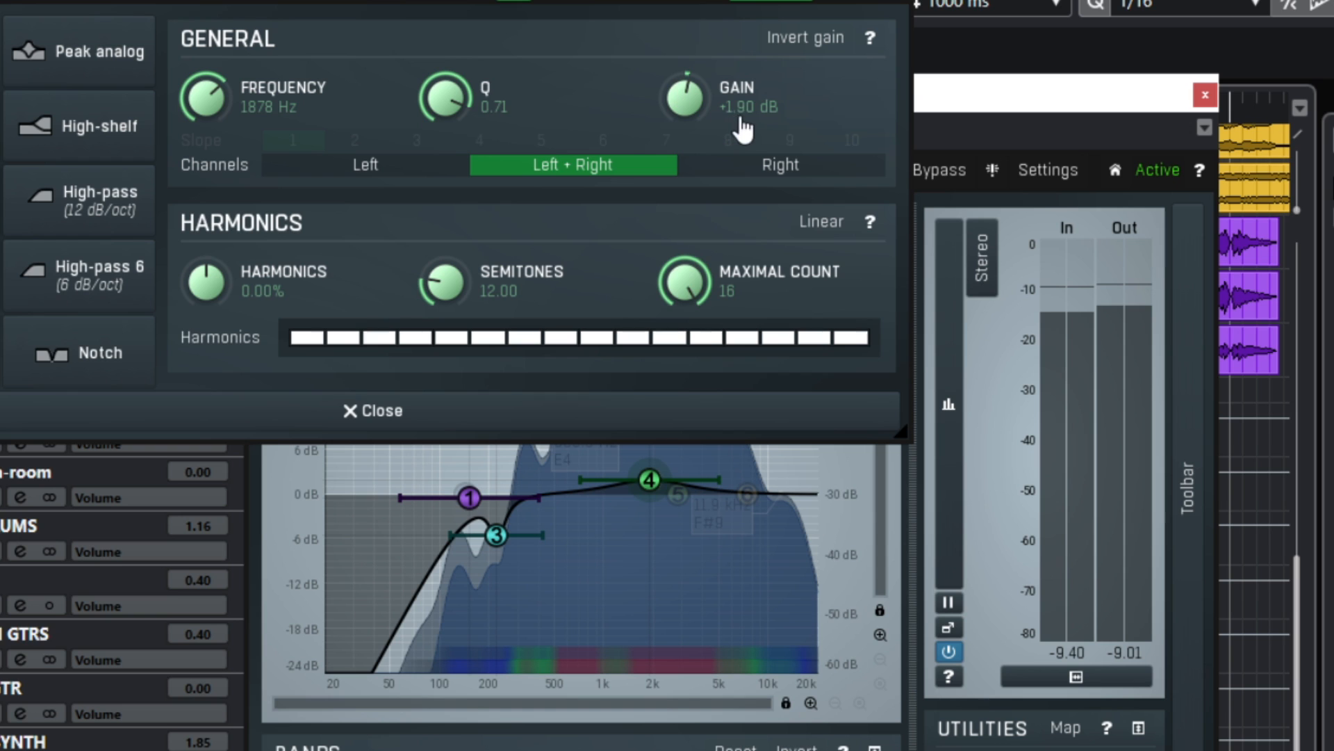
left_click(892, 2)
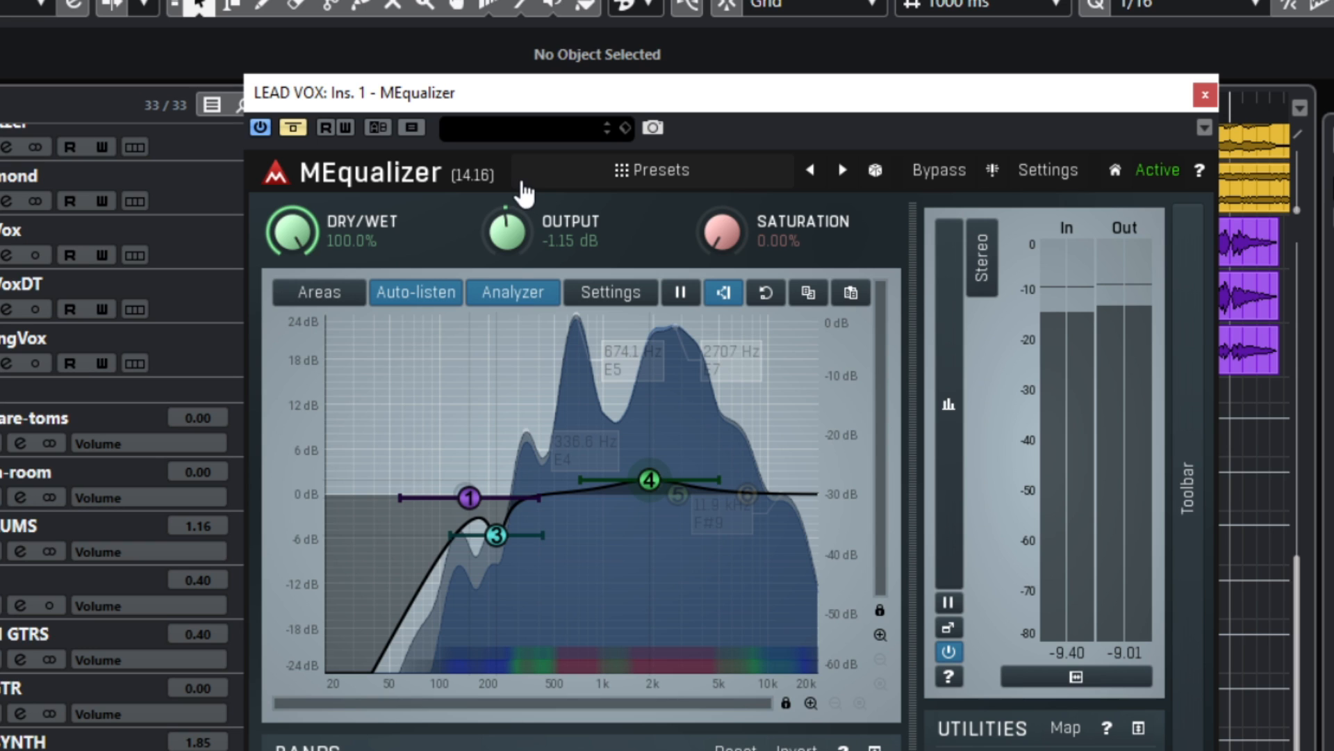
Compare the lead vocal with and without MEqualizer on LEAD VOX, ending with the plugin's bypass switched off
left_click(139, 747)
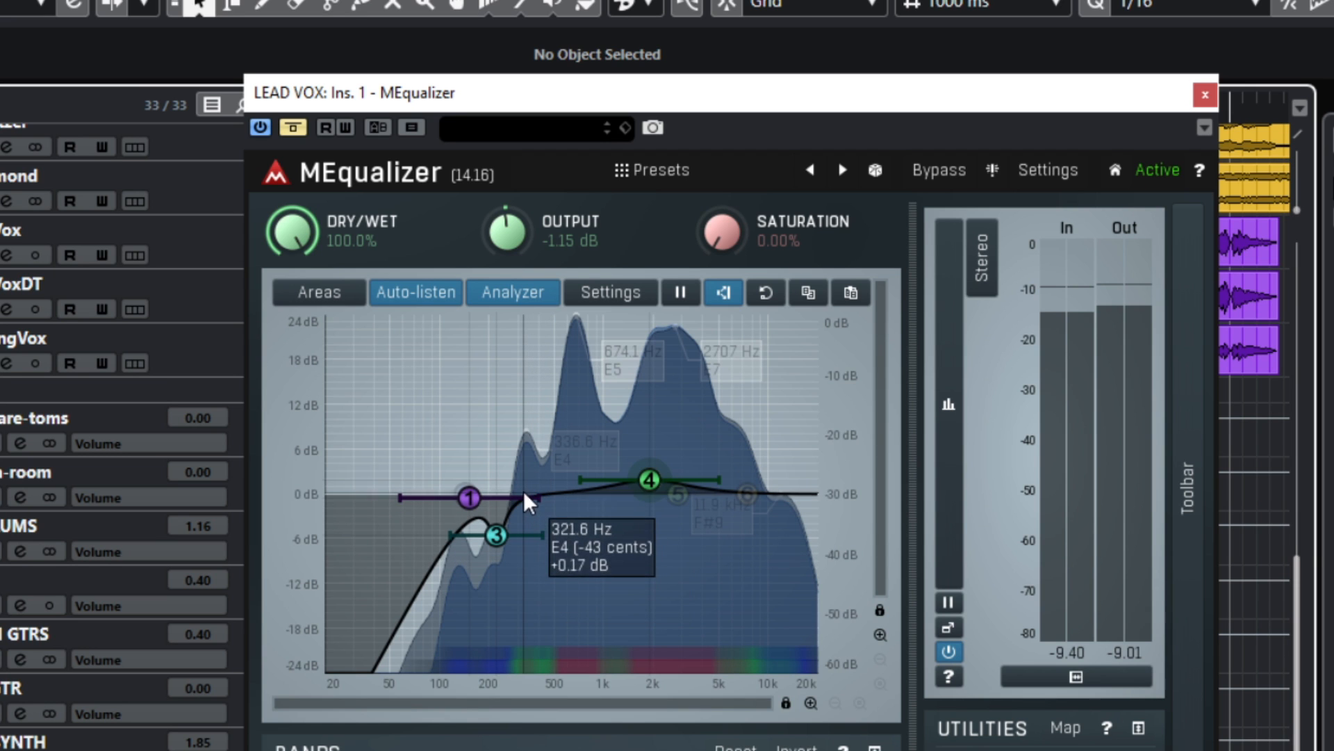
left_click(292, 128)
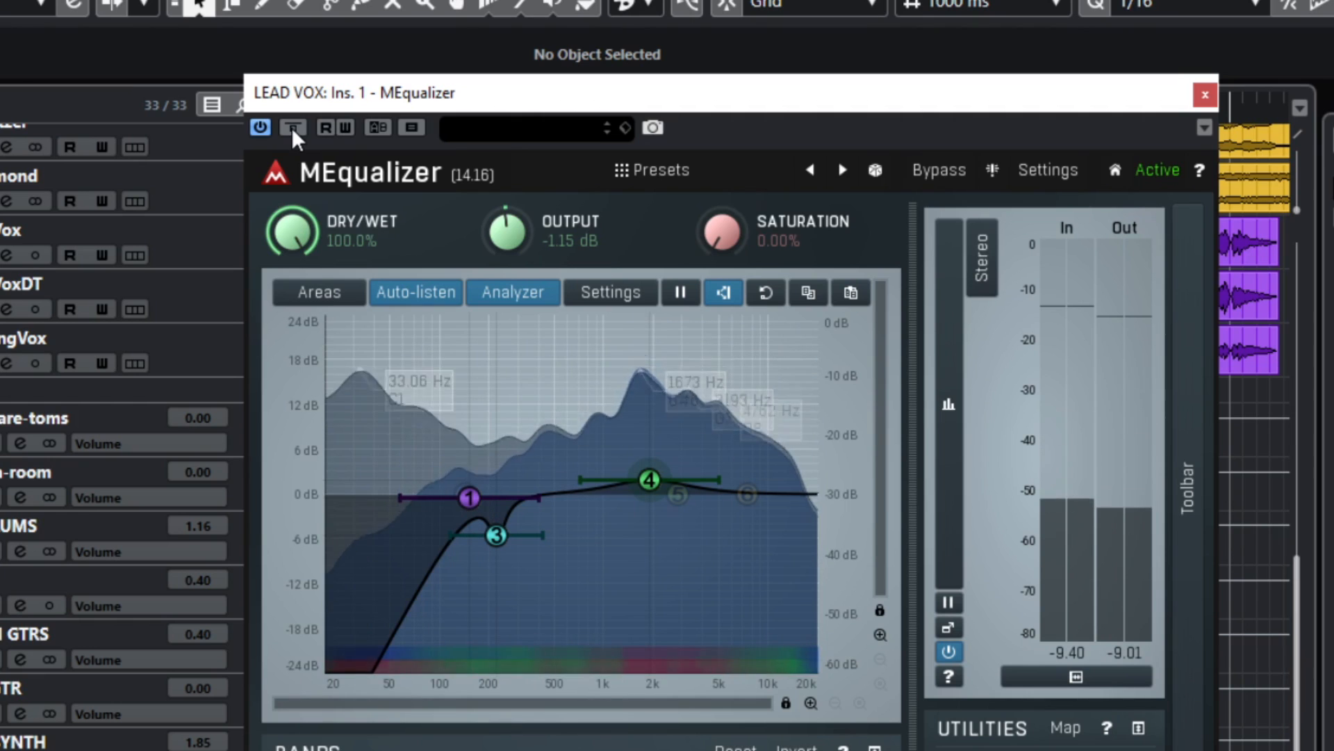
left_click(292, 128)
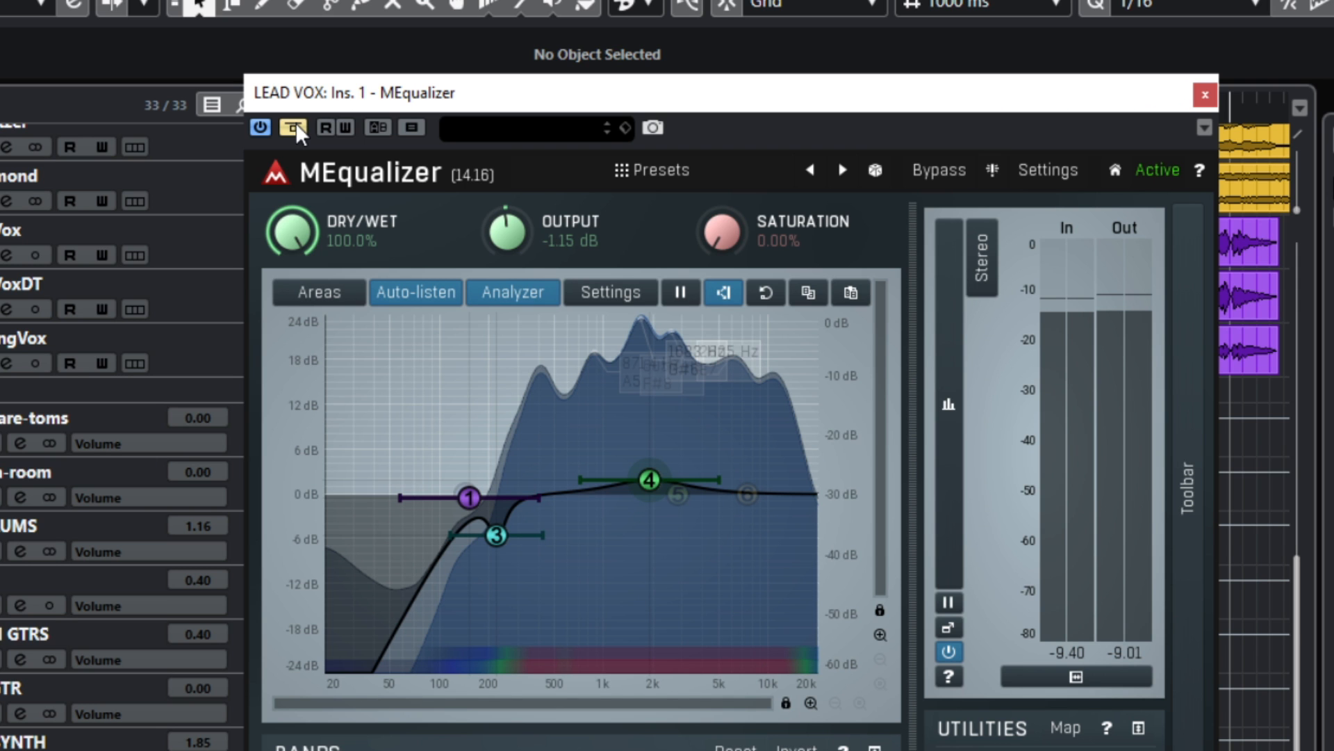
left_click(292, 128)
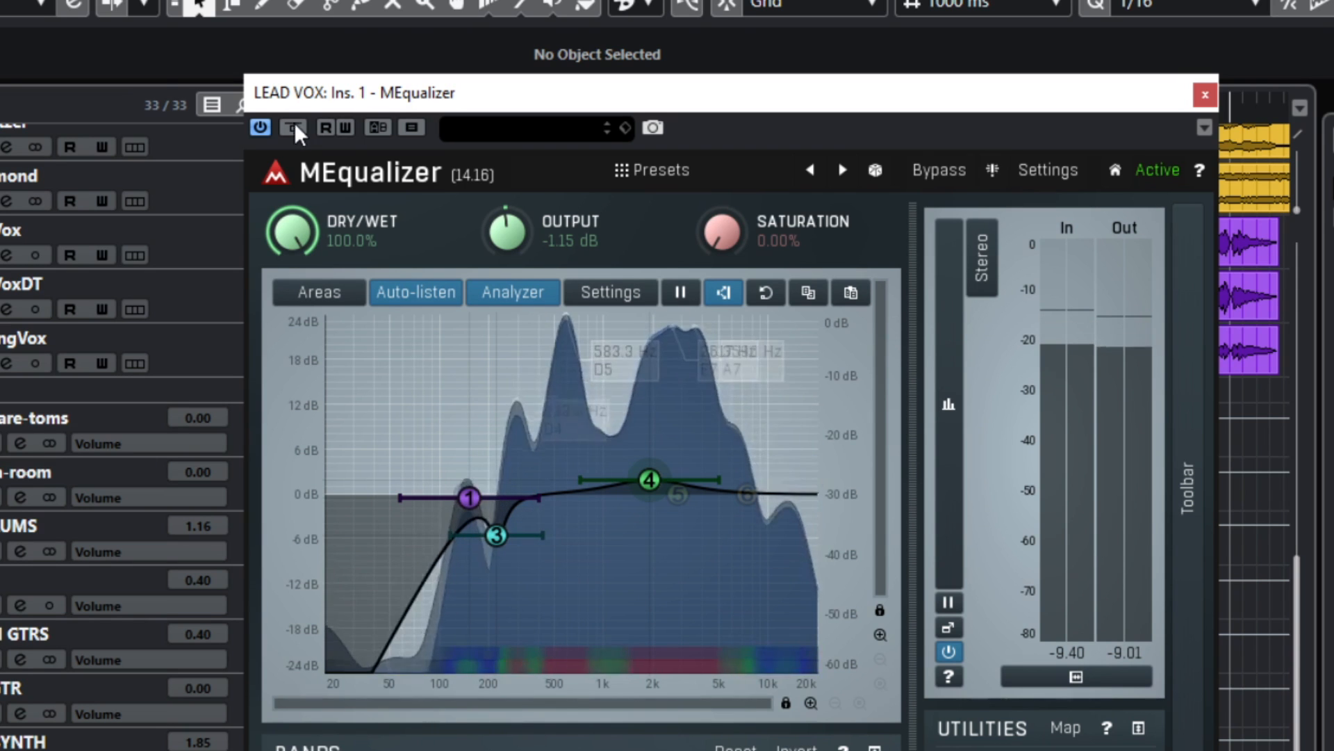
Audition the frequency ranges of bands 1, 3 and 4 in MEqualizer using its auto-listen function
left_click(470, 497)
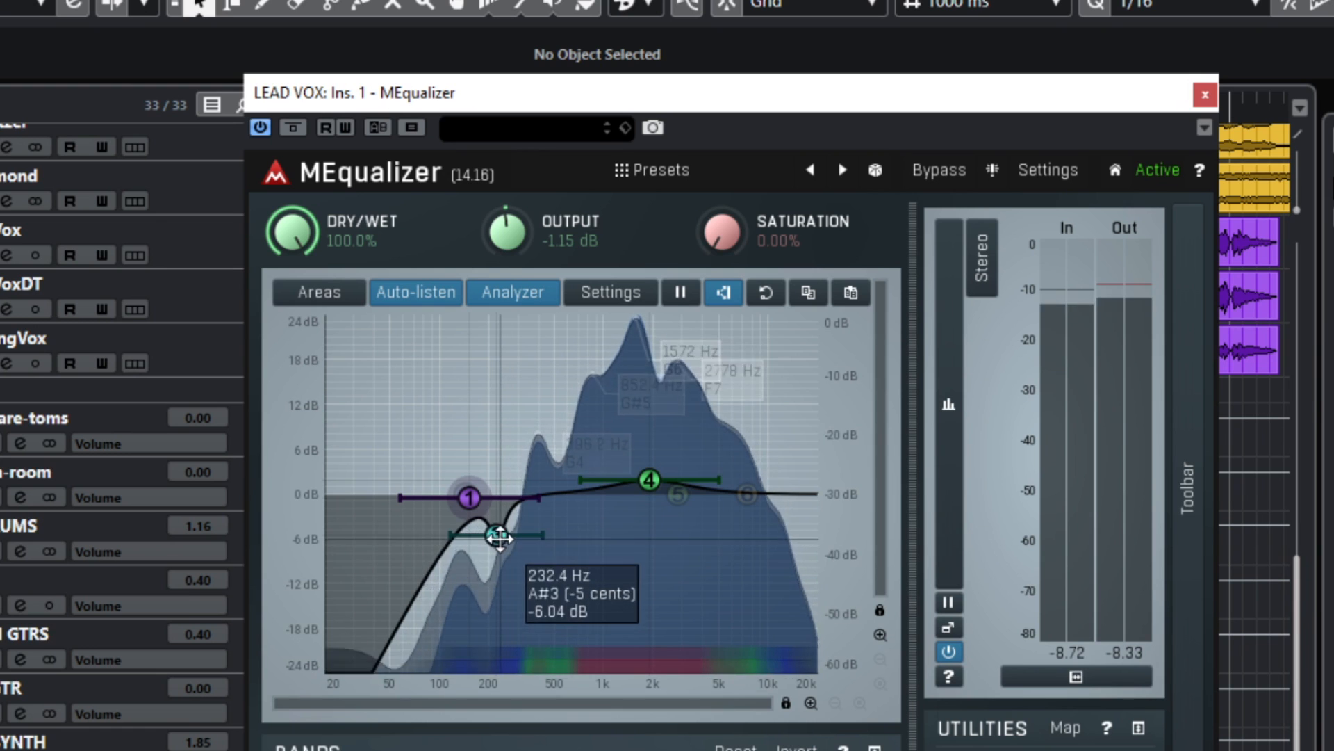
left_click_drag(498, 536, 498, 536)
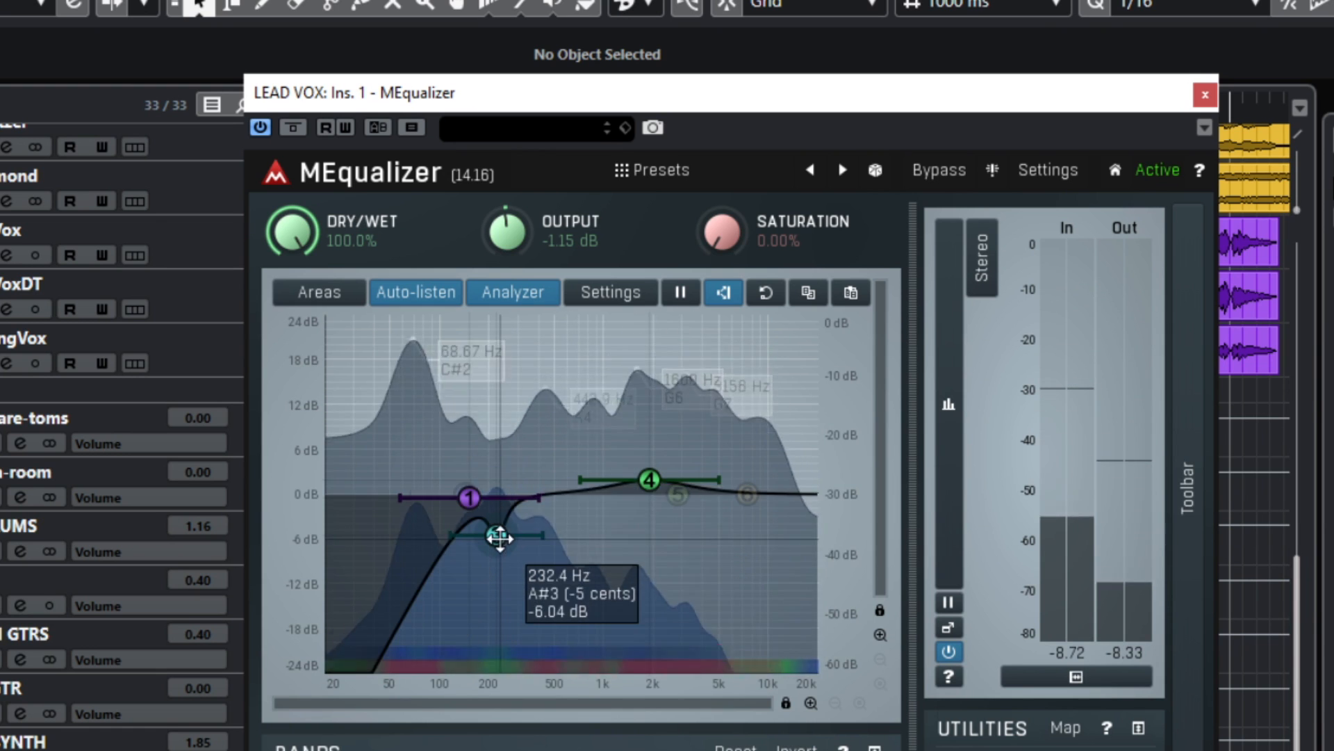
left_click_drag(649, 480, 649, 479)
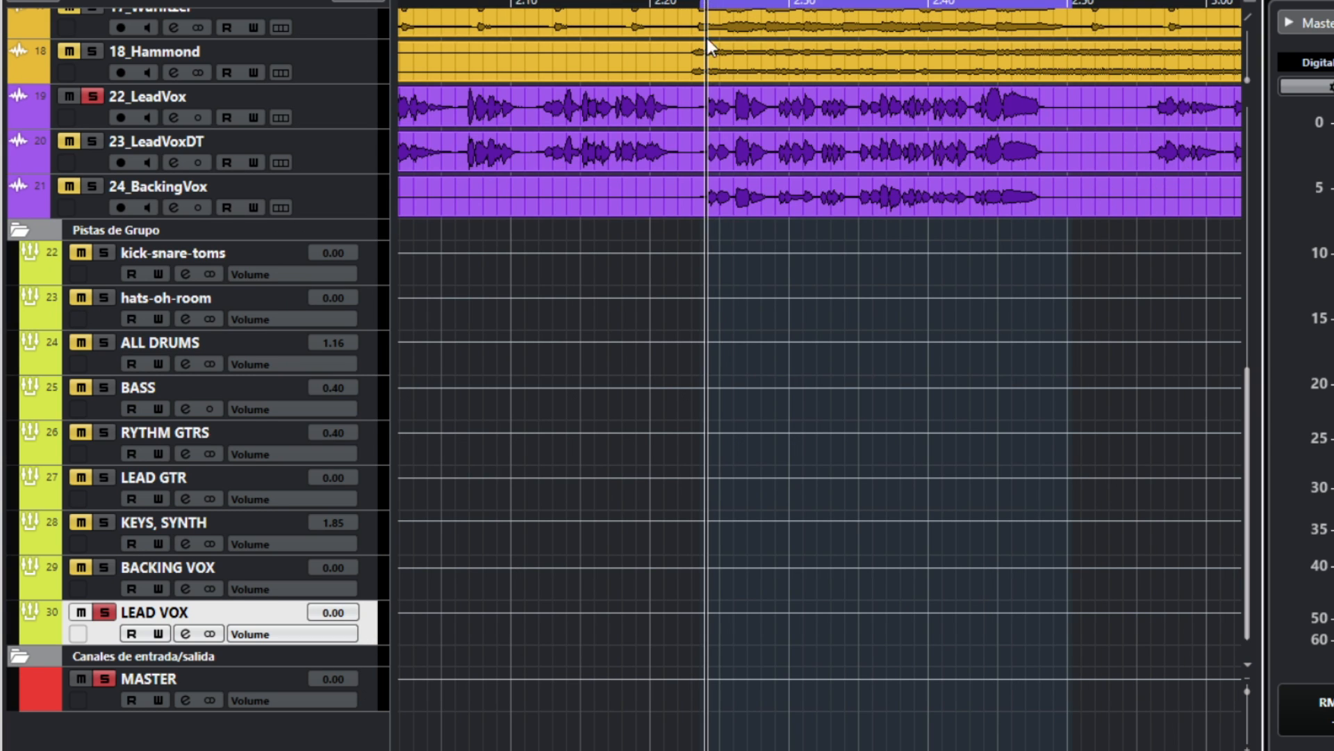
key("h")
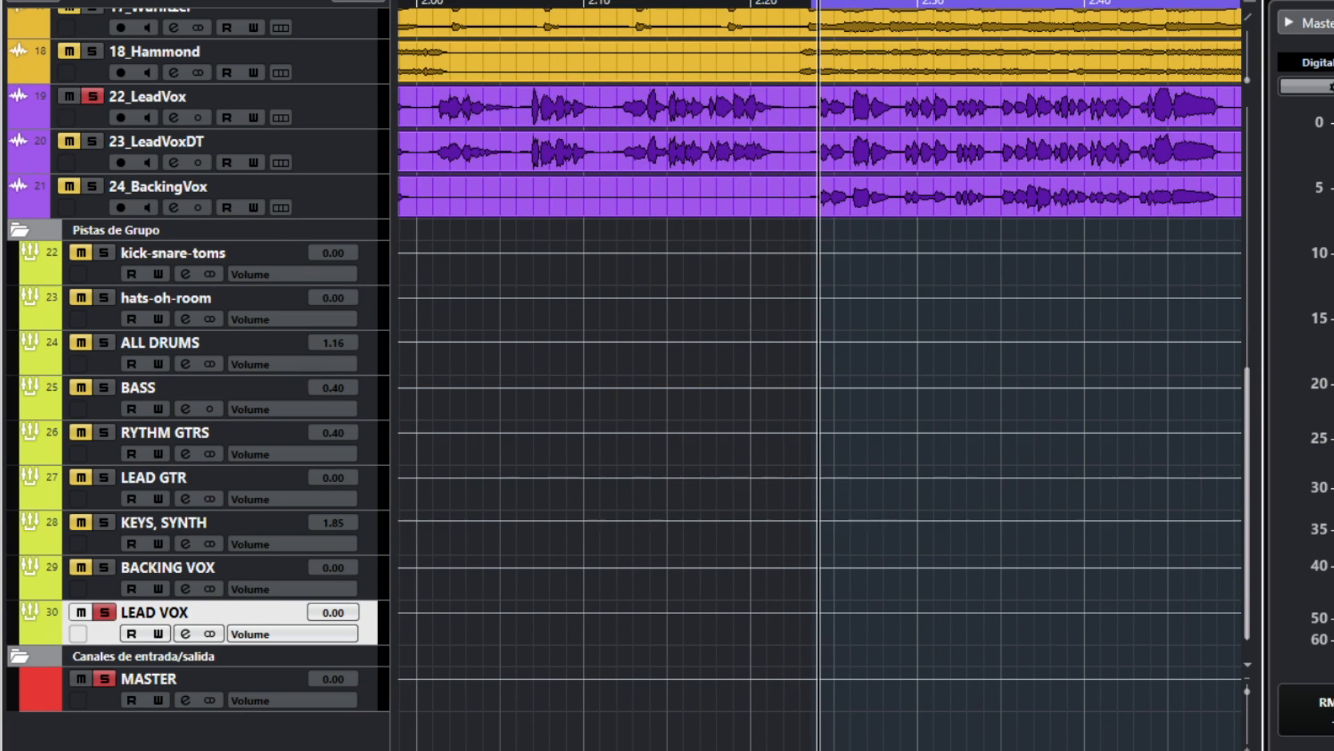
scroll(820, 375, "right", 3)
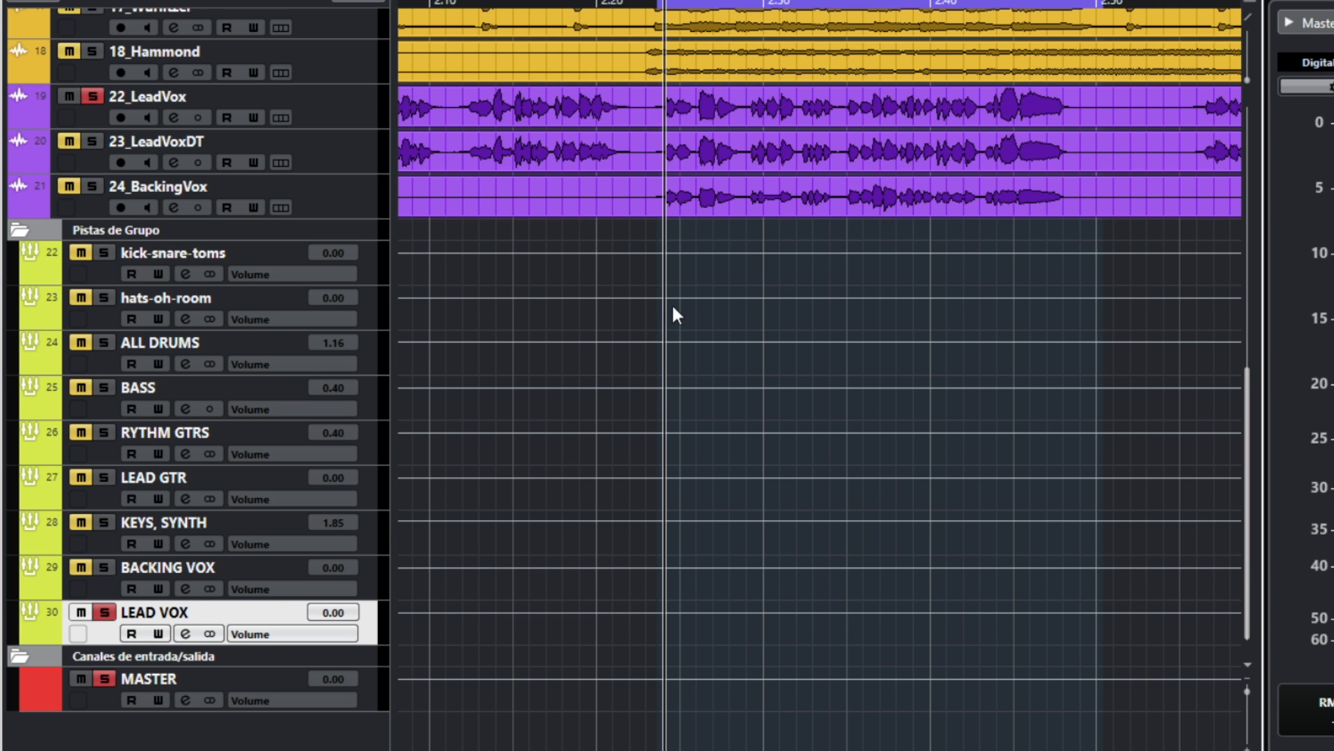
Play the soloed lead vocal through the loop and check the LEAD VOX peak level, resetting its peak meter
key("KP_1")
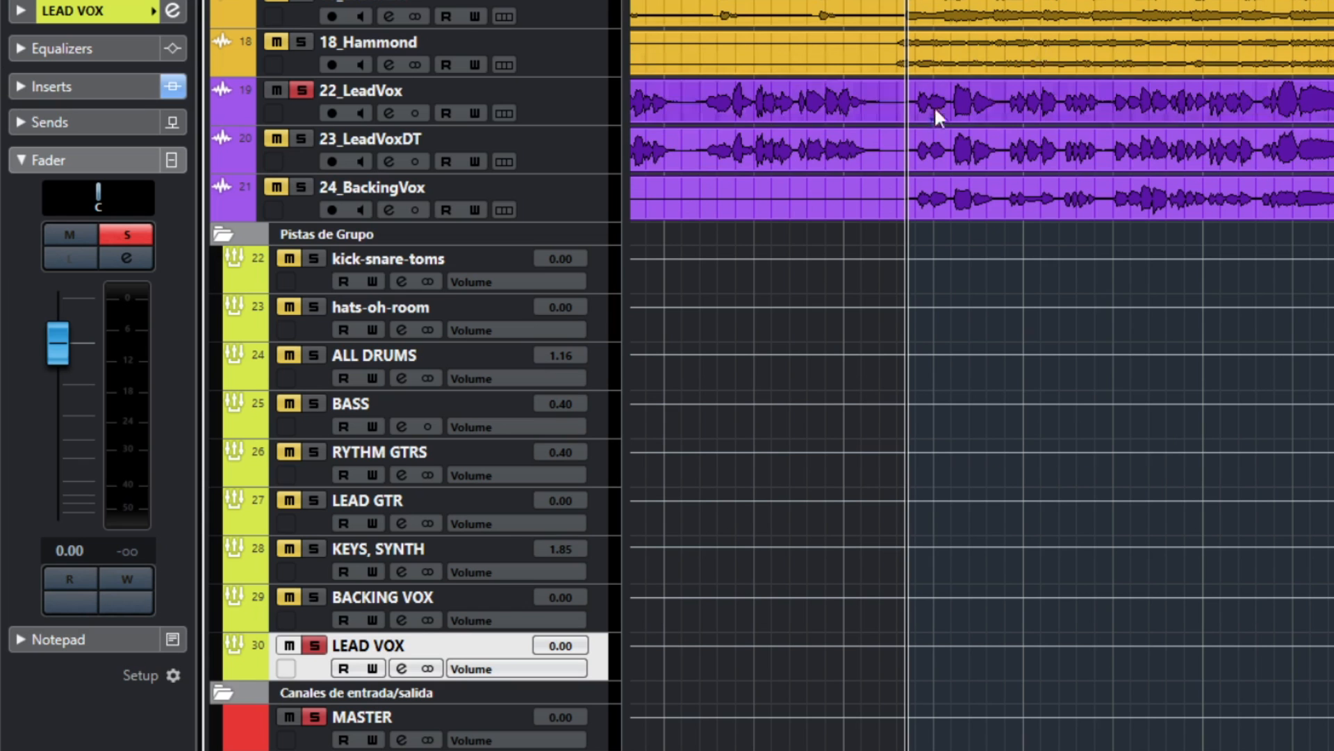
key("space")
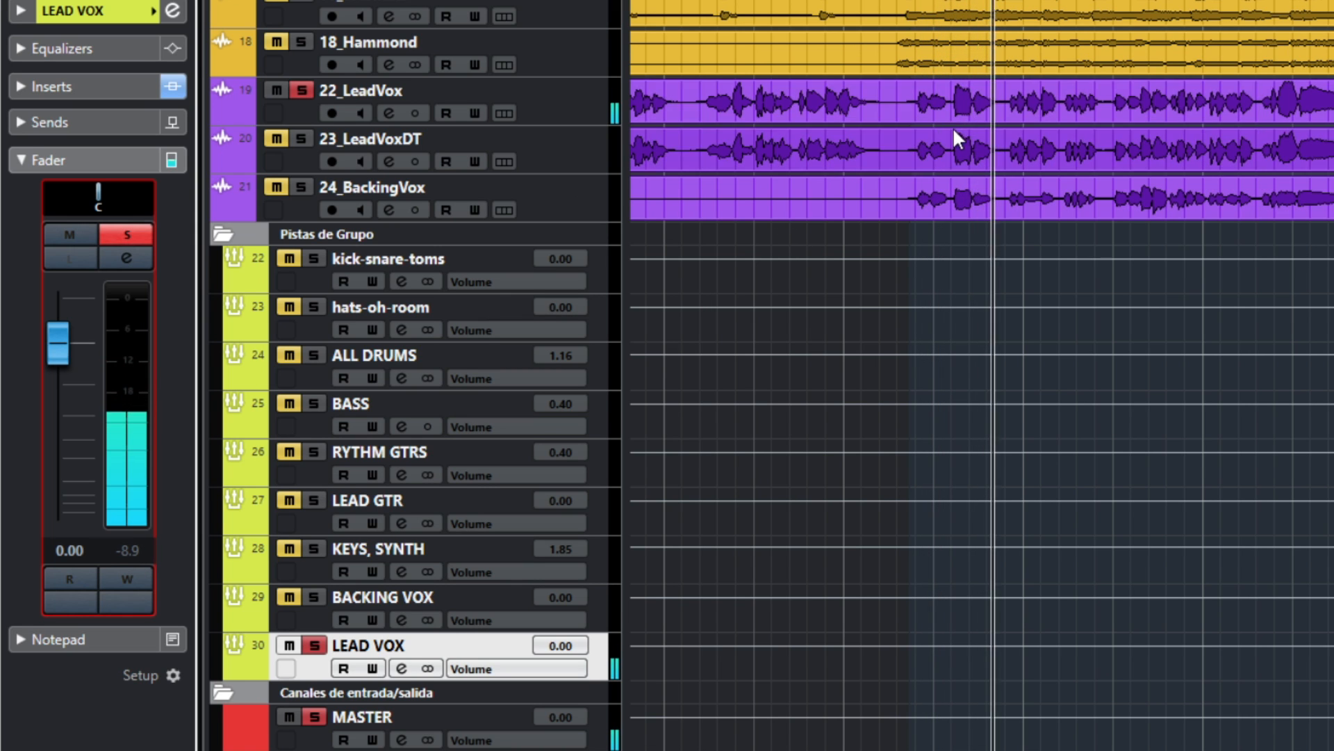
left_click(136, 552)
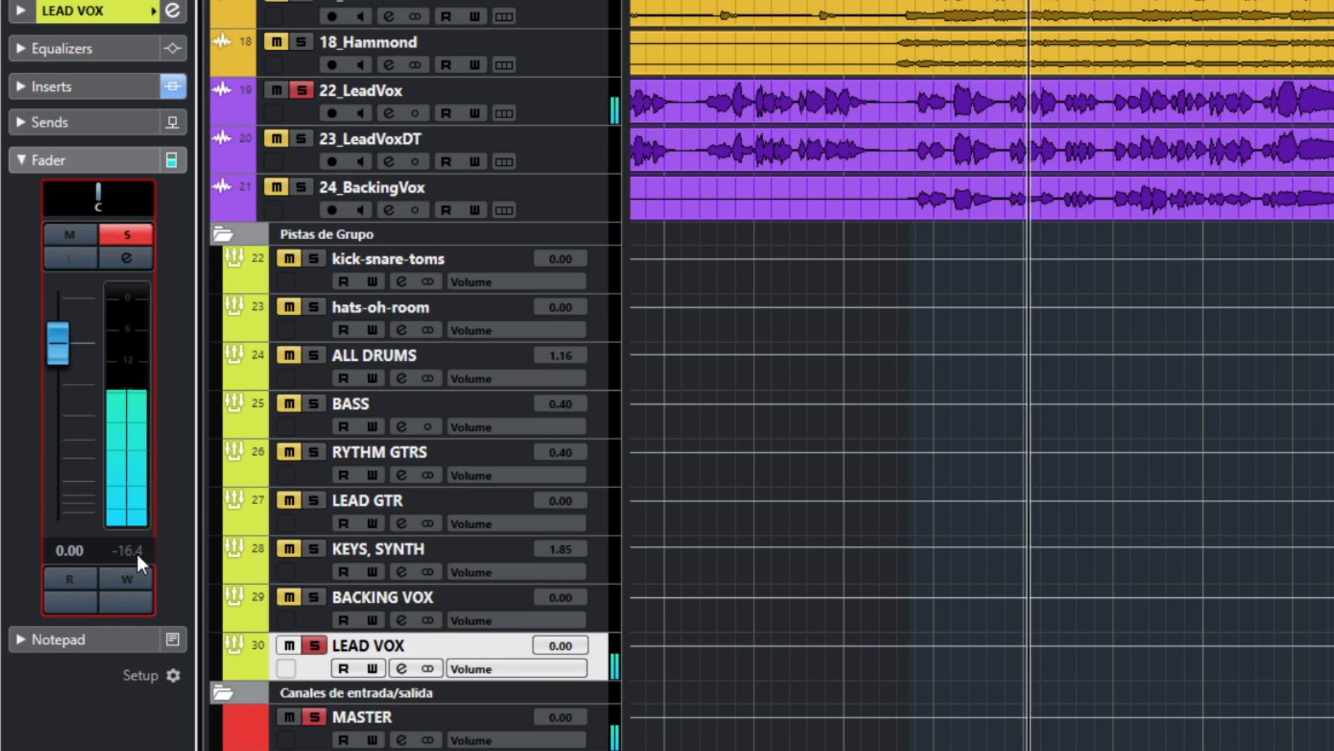
left_click(137, 553)
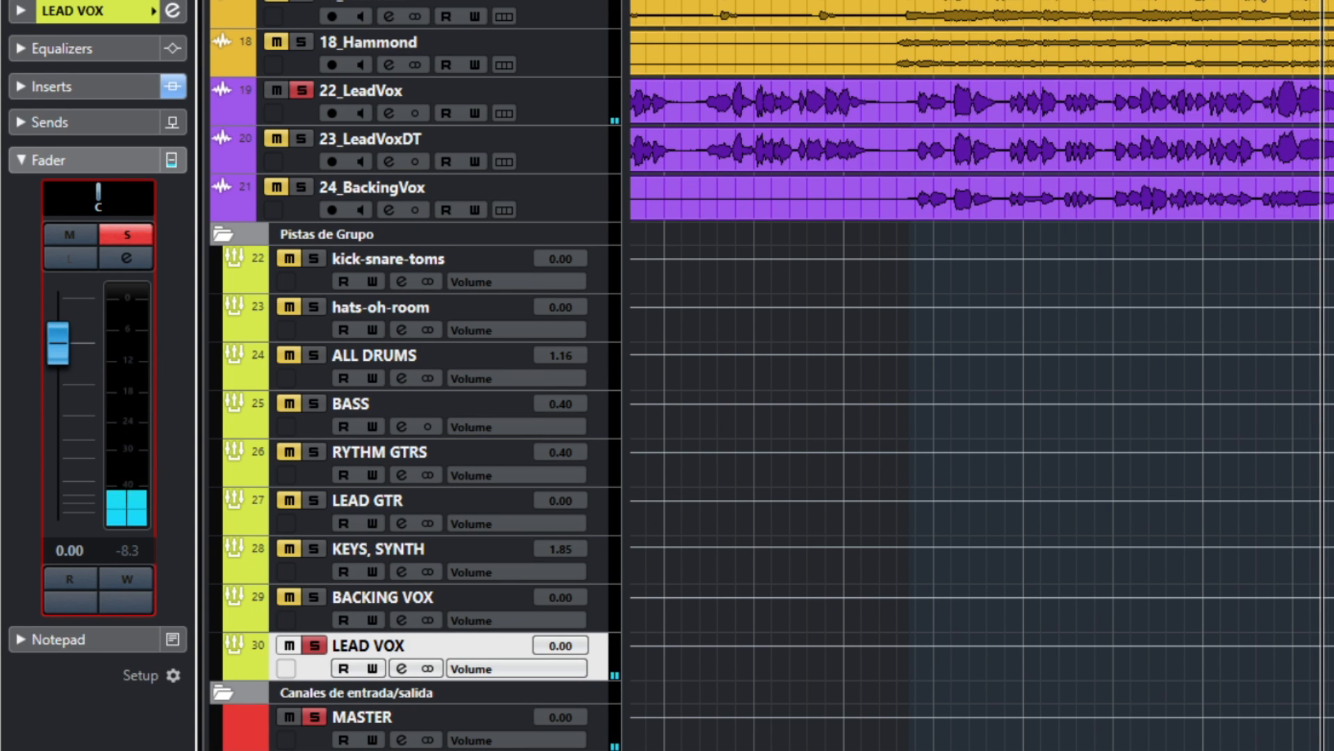
key("space")
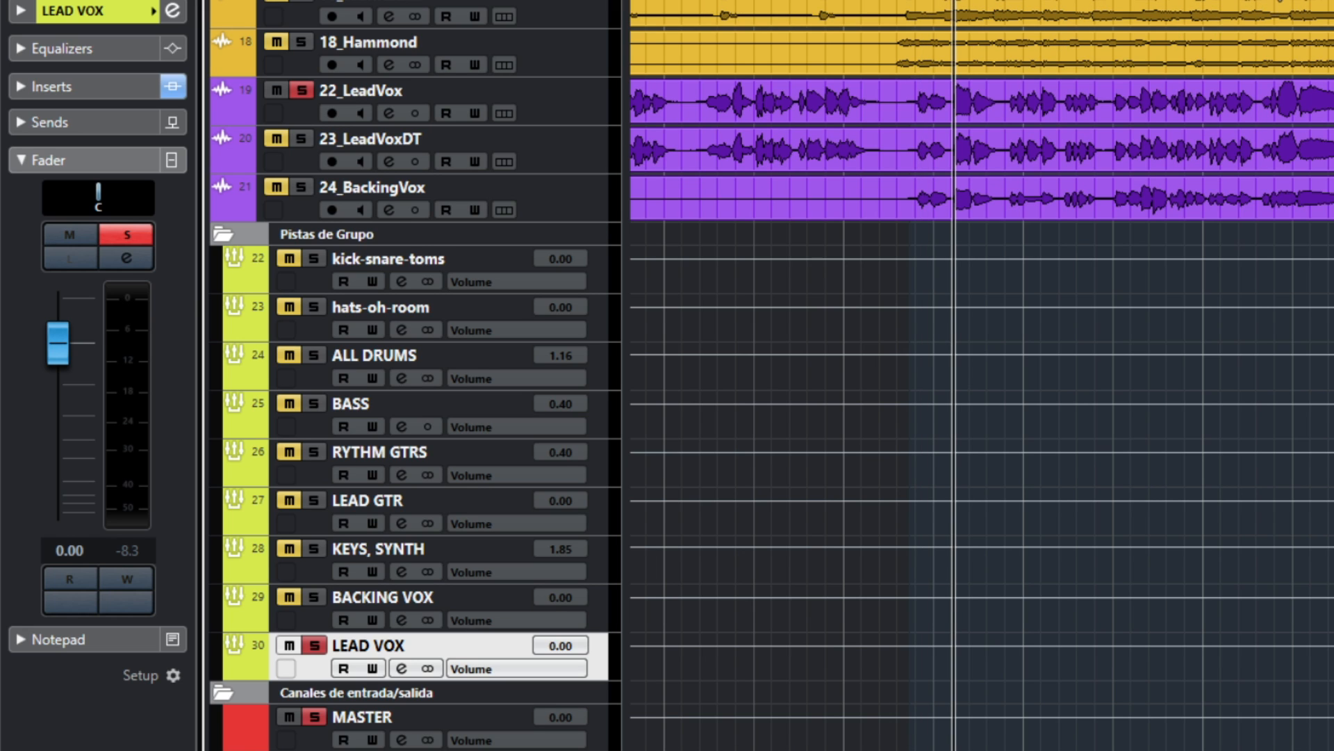
left_click(1281, 0)
left_click(950, 0)
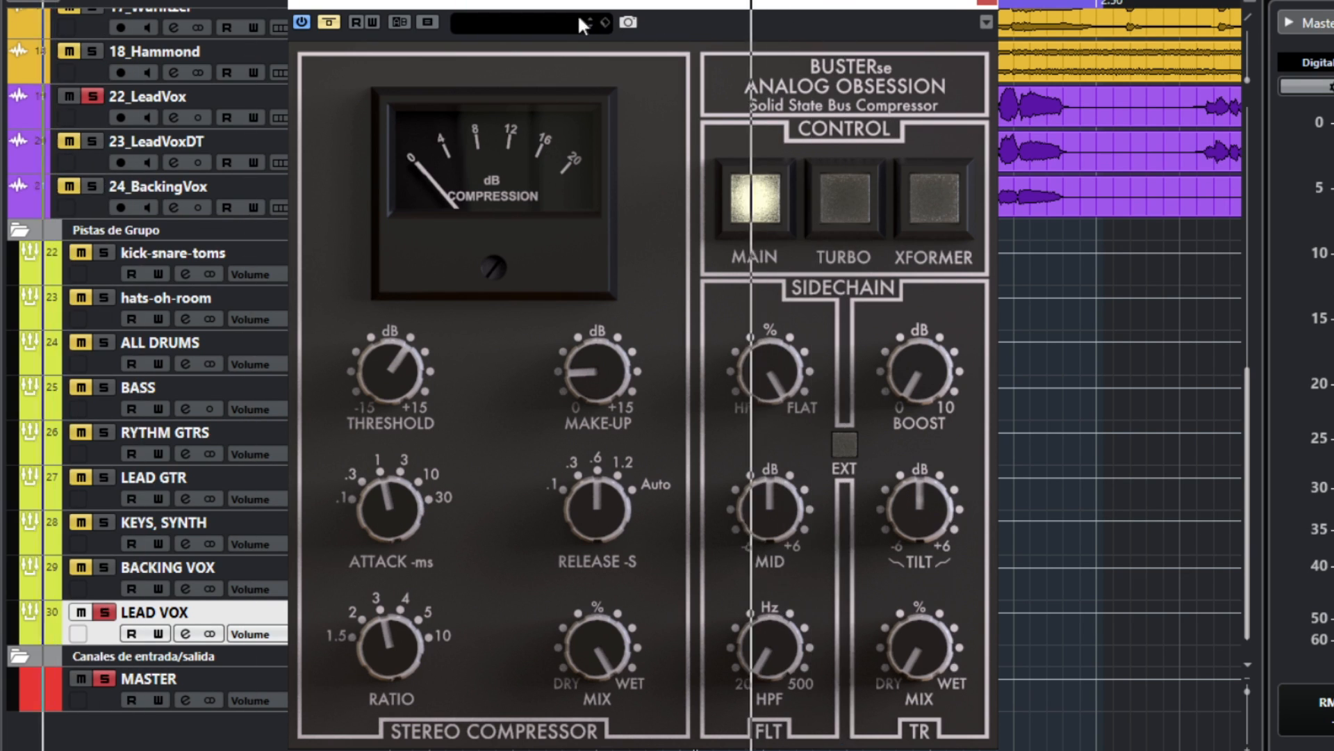
Play the soloed lead vocal through BUSTERse on LEAD VOX with the attack set to 3 ms and its bypass switched off
left_click_drag(578, 7, 276, 23)
key("space")
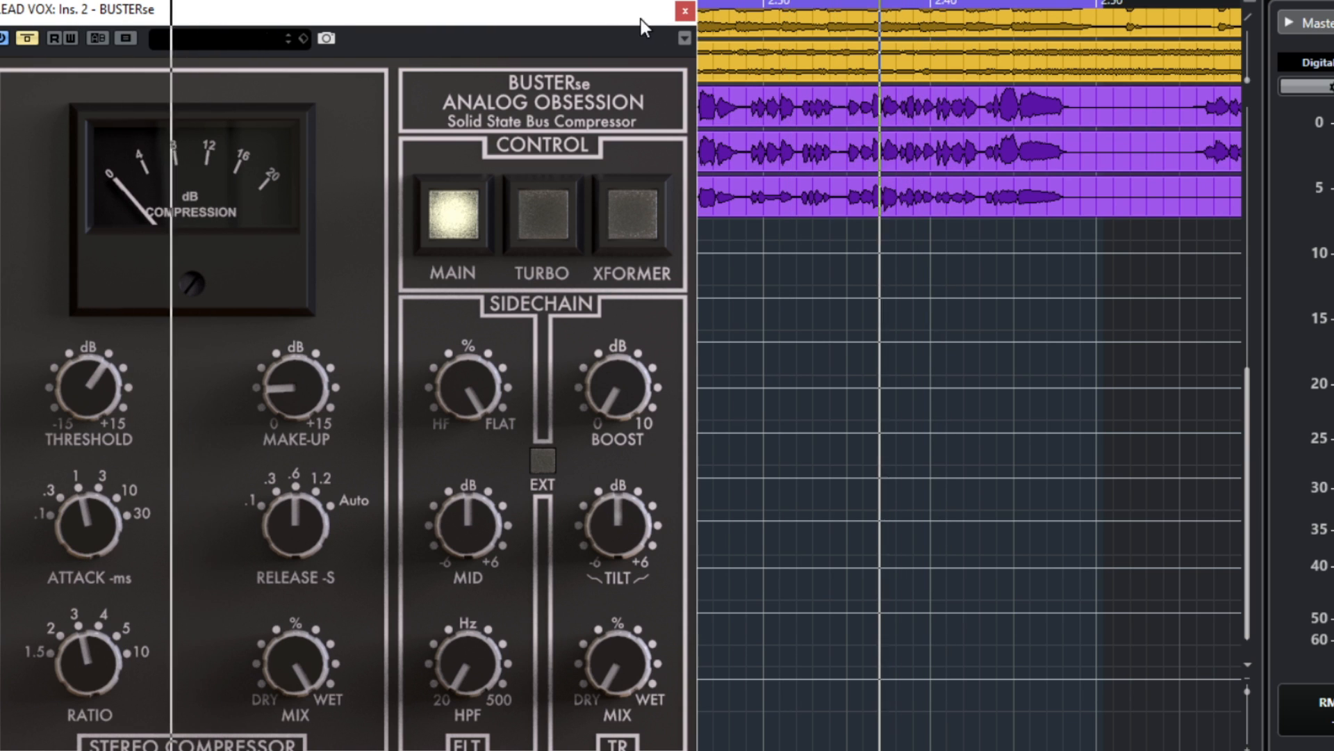
left_click_drag(590, 14, 697, 7)
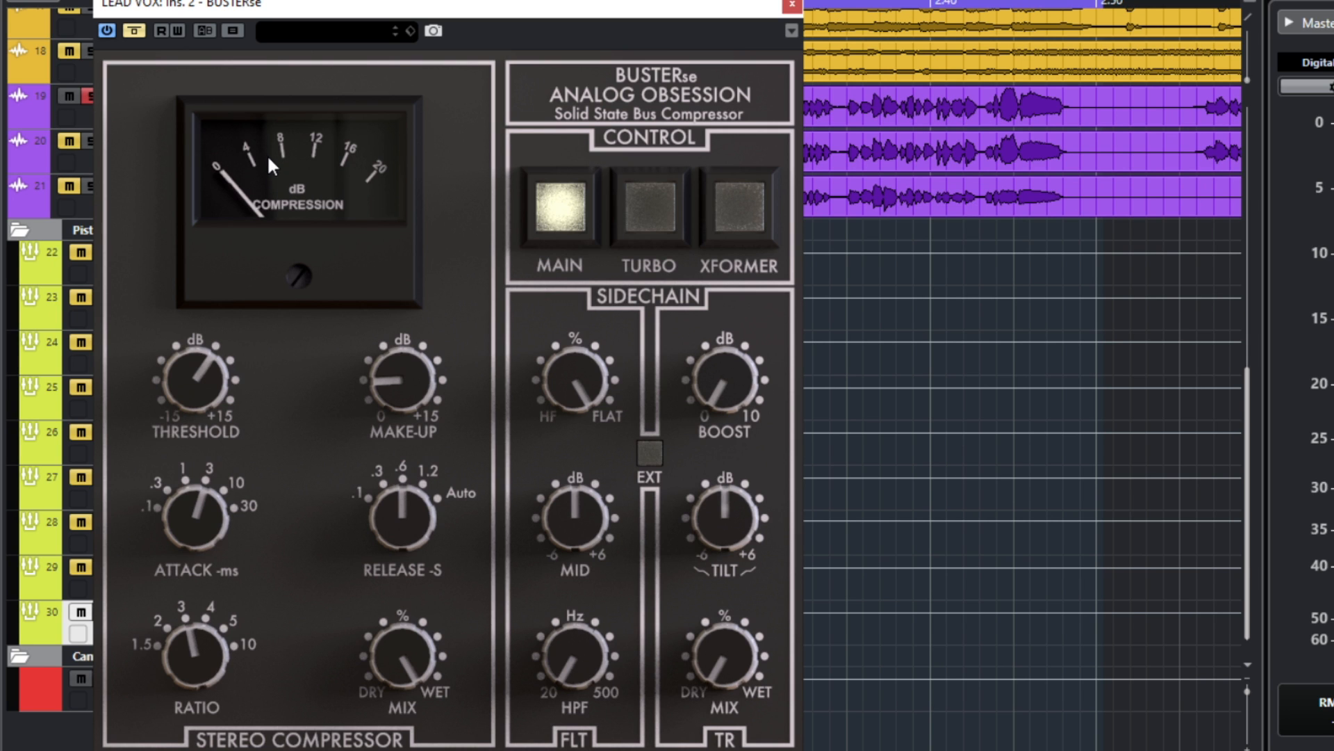
left_click(1001, 2)
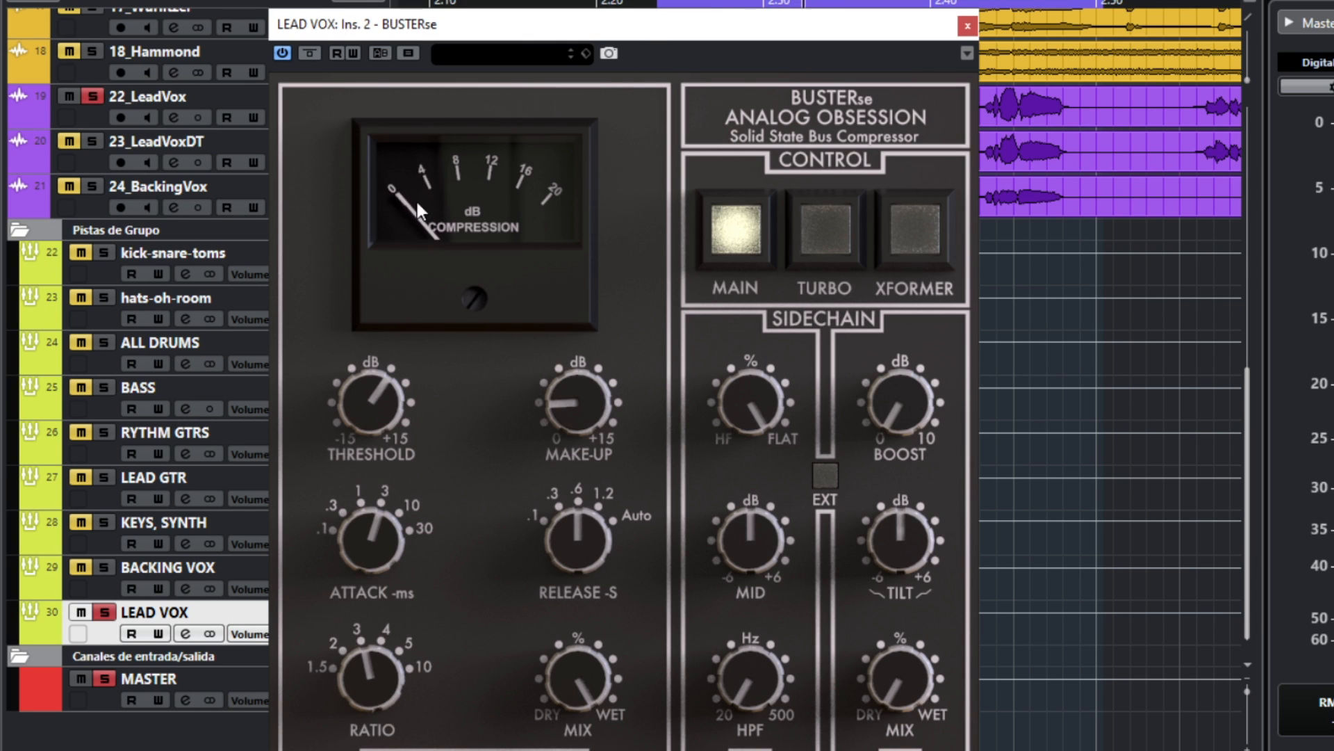
left_click_drag(645, 28, 634, 19)
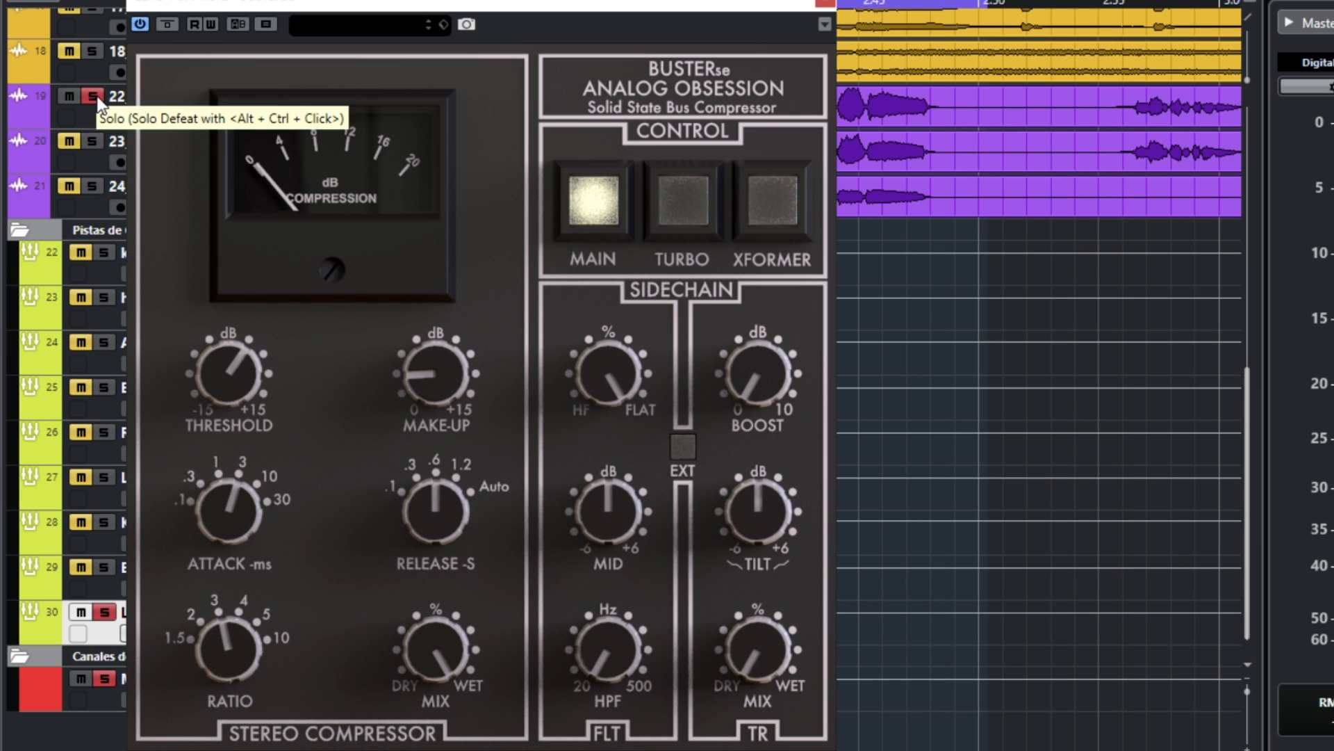
Unsolo the lead vocal and compare the mix with and without BUSTERse, ending with the compressor's bypass switched off
left_click(96, 96)
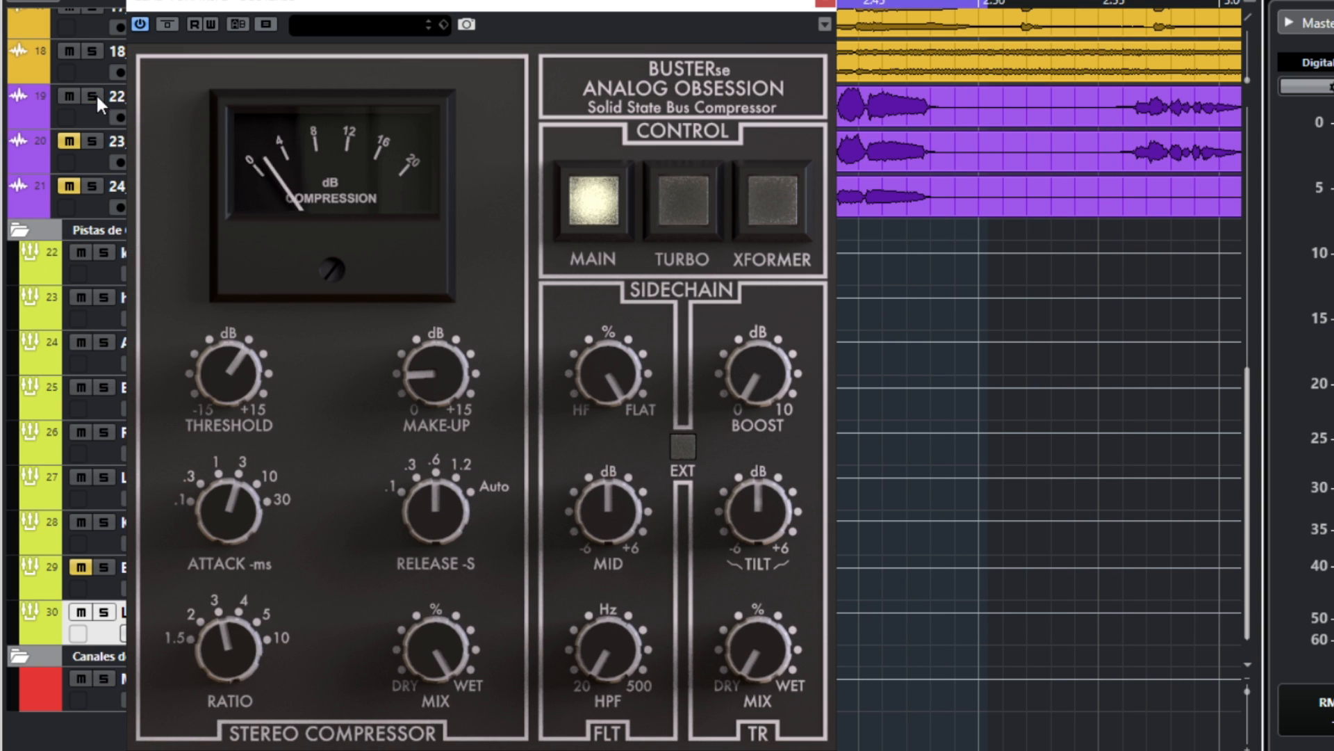
left_click(168, 25)
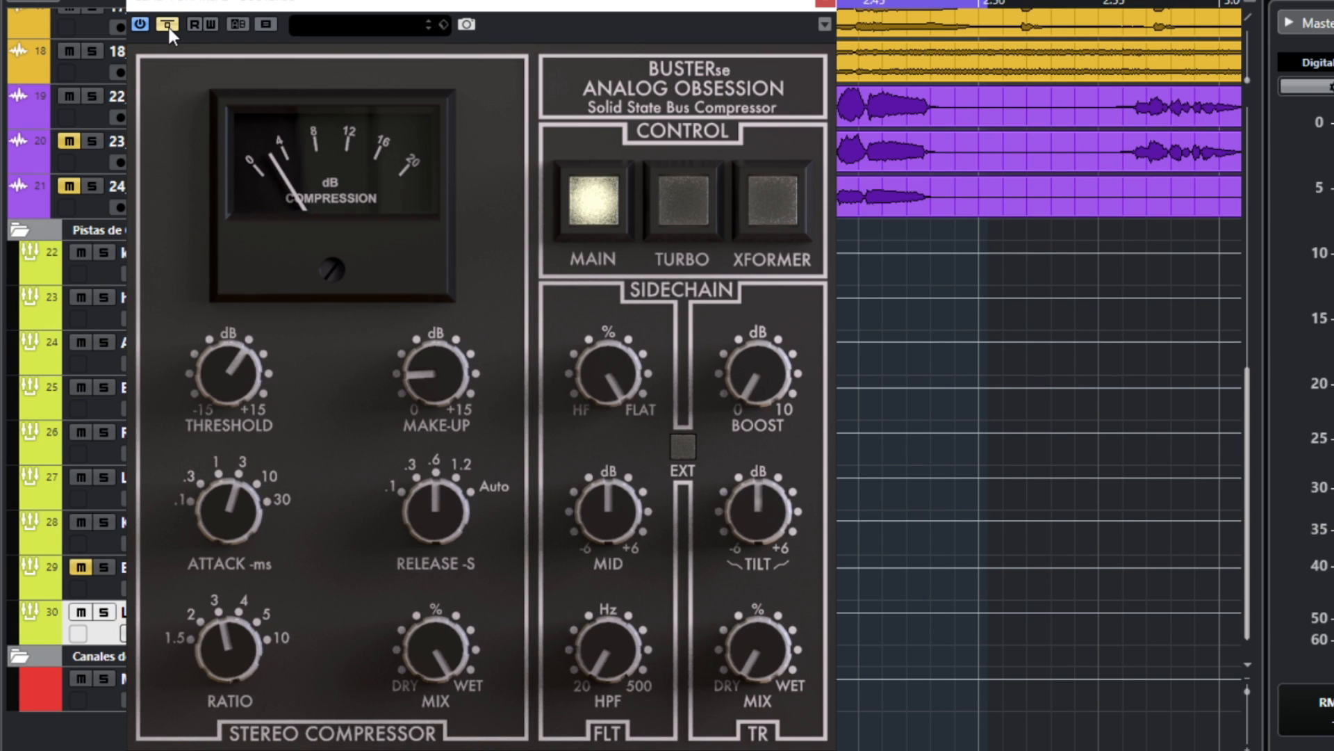
left_click(168, 25)
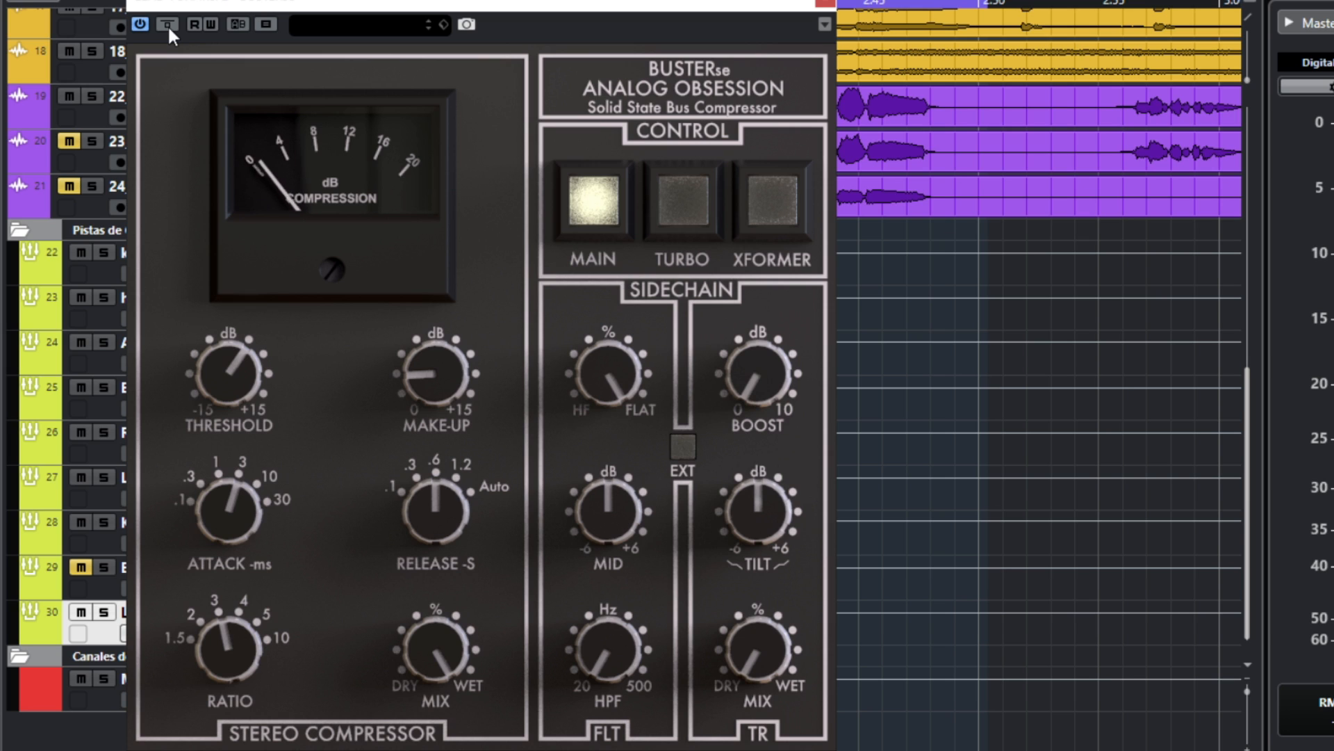
left_click(168, 26)
left_click(168, 24)
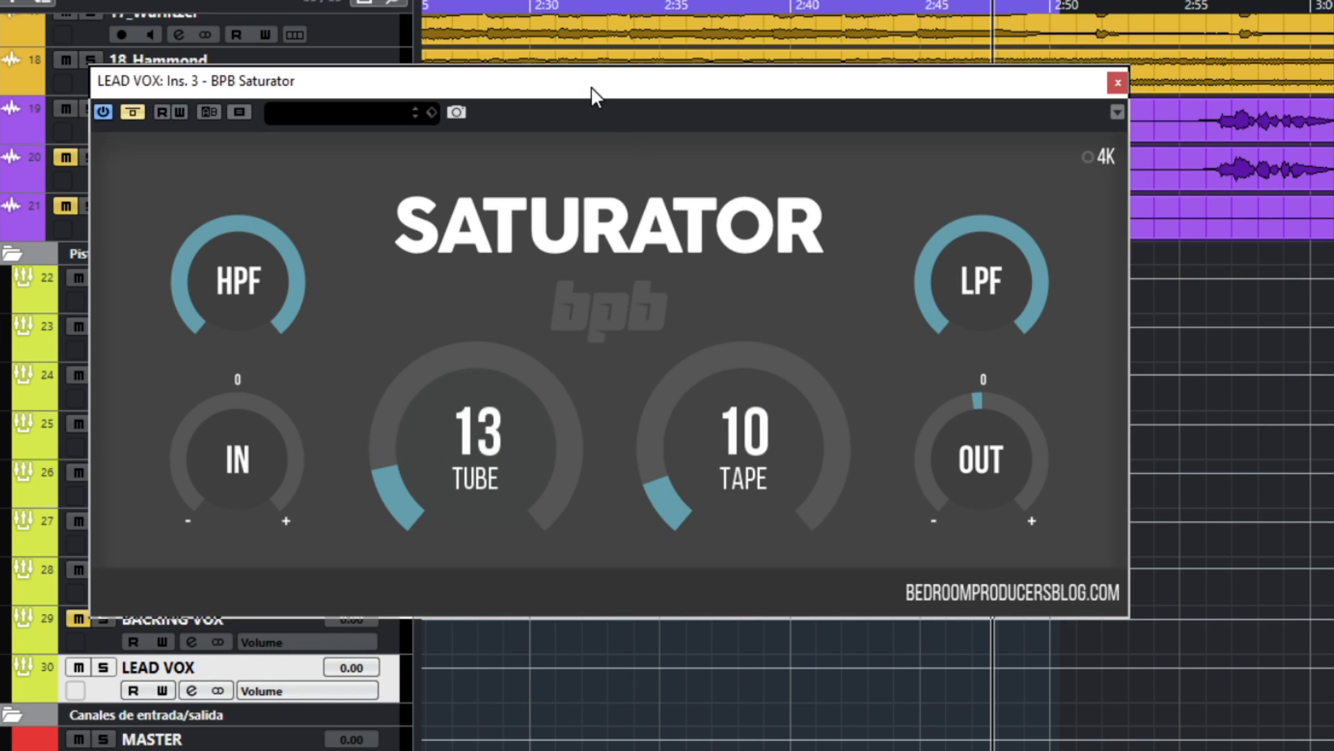
Solo LEAD VOX during playback and compare it with and without BPB Saturator, ending with the plugin's bypass switched off
left_click_drag(594, 94, 598, 97)
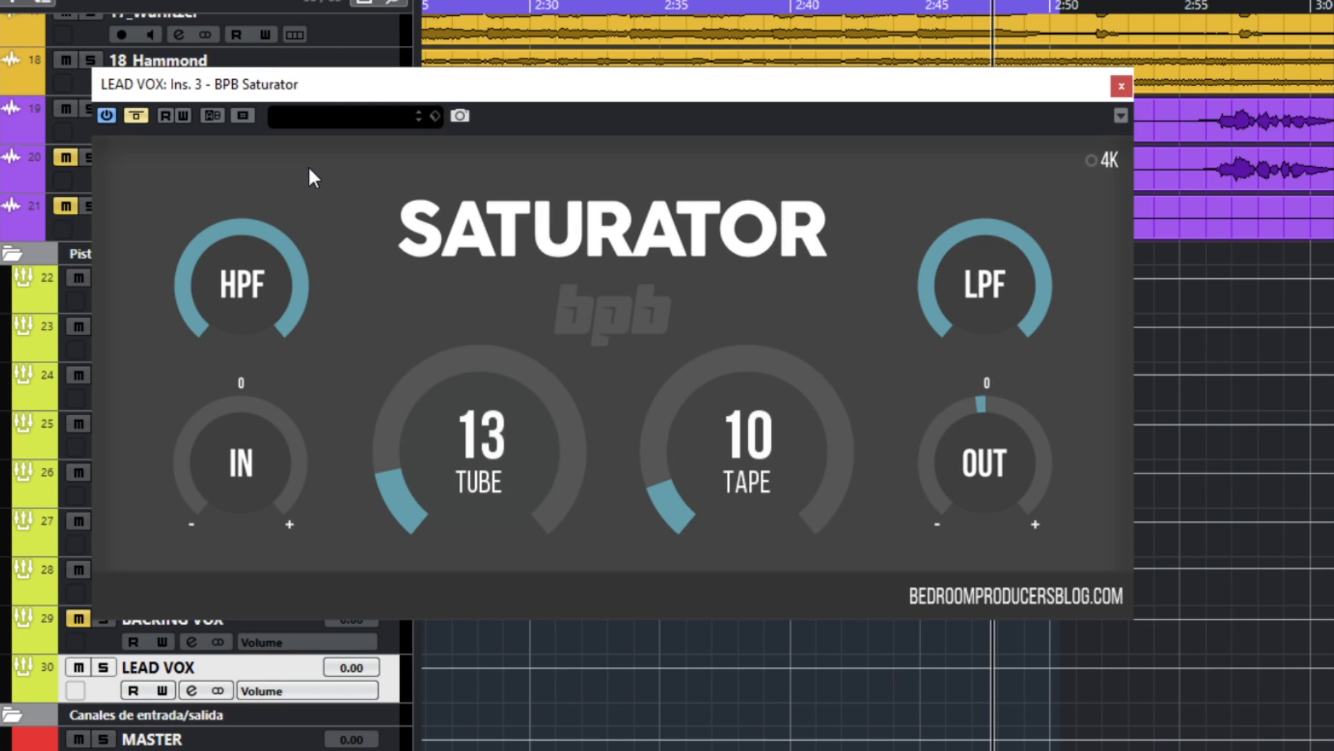
key("space")
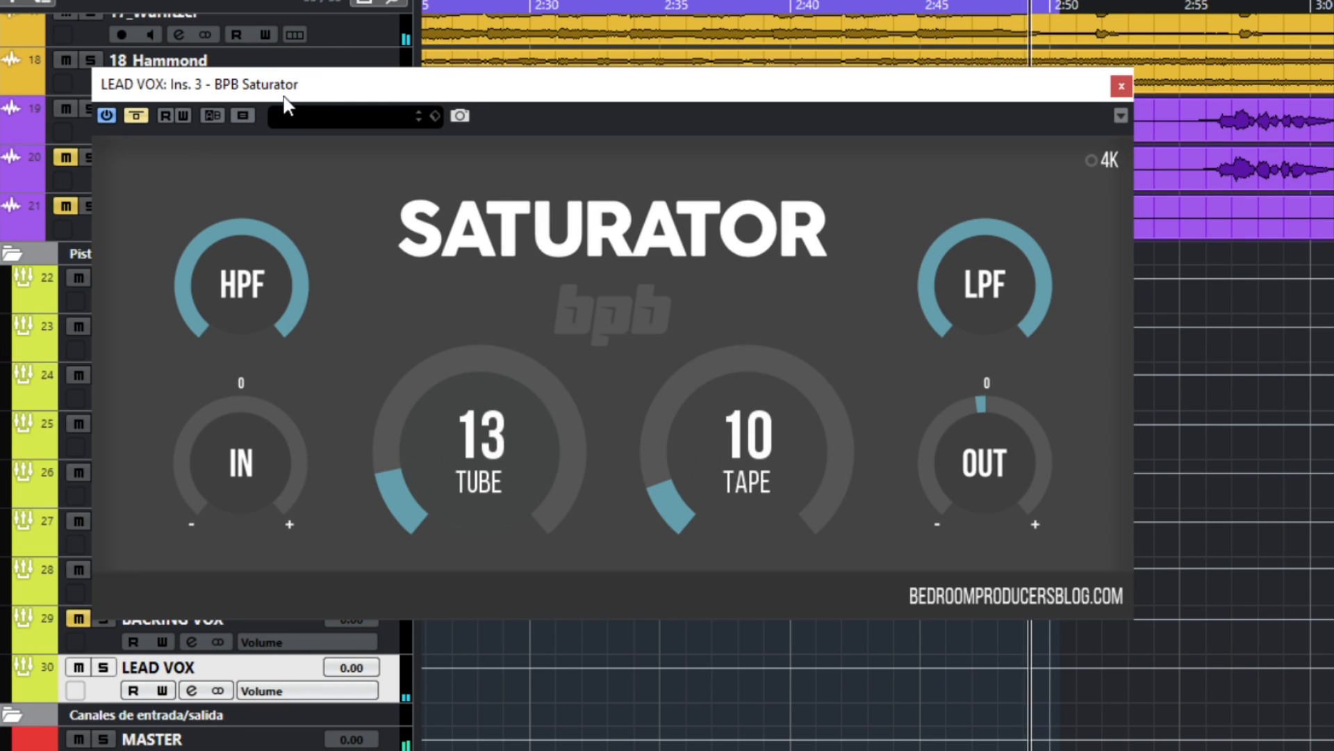
left_click_drag(285, 104, 330, 82)
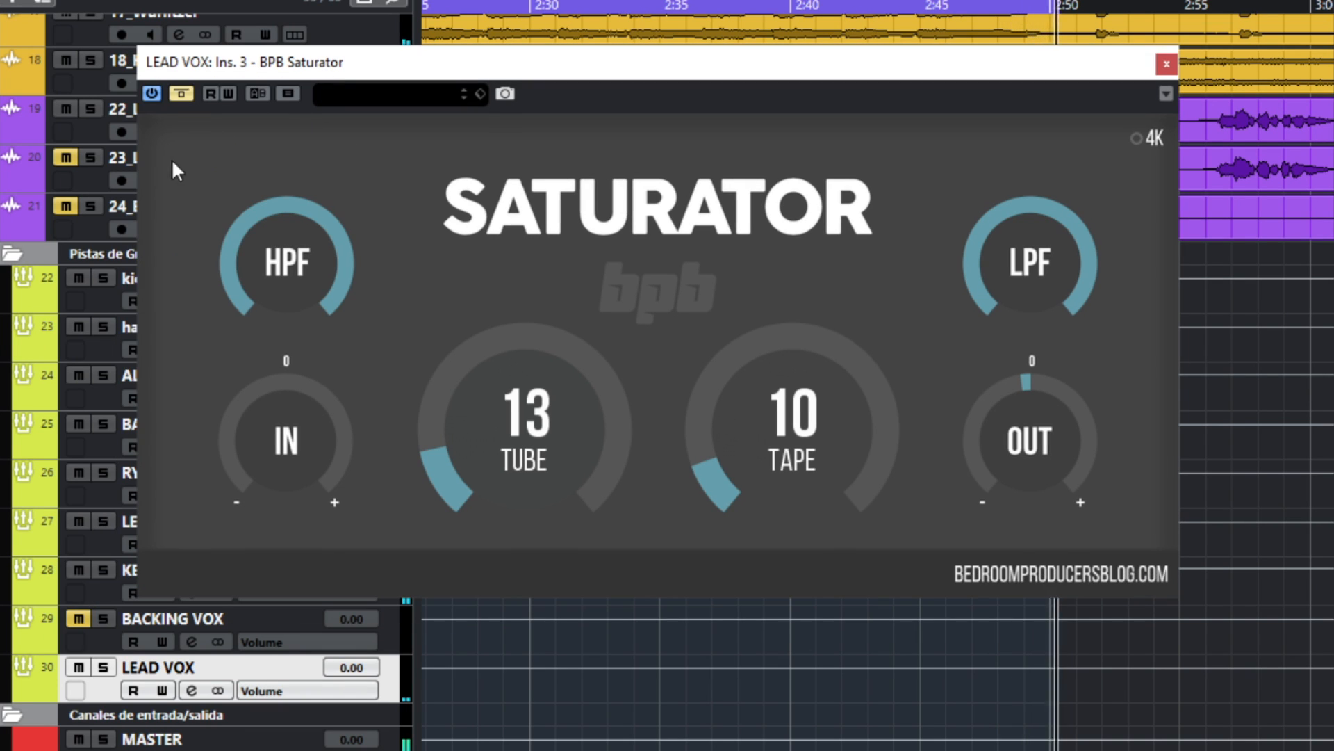
left_click(103, 667)
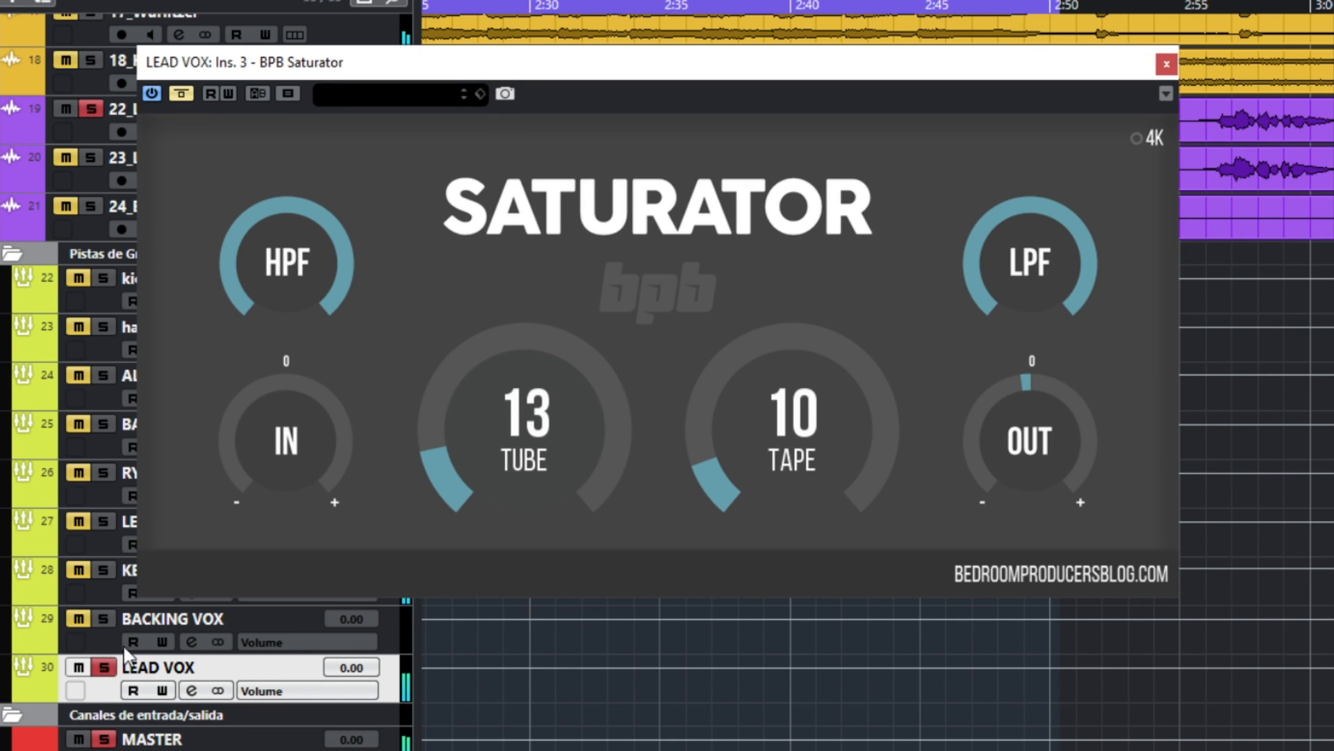
left_click(181, 94)
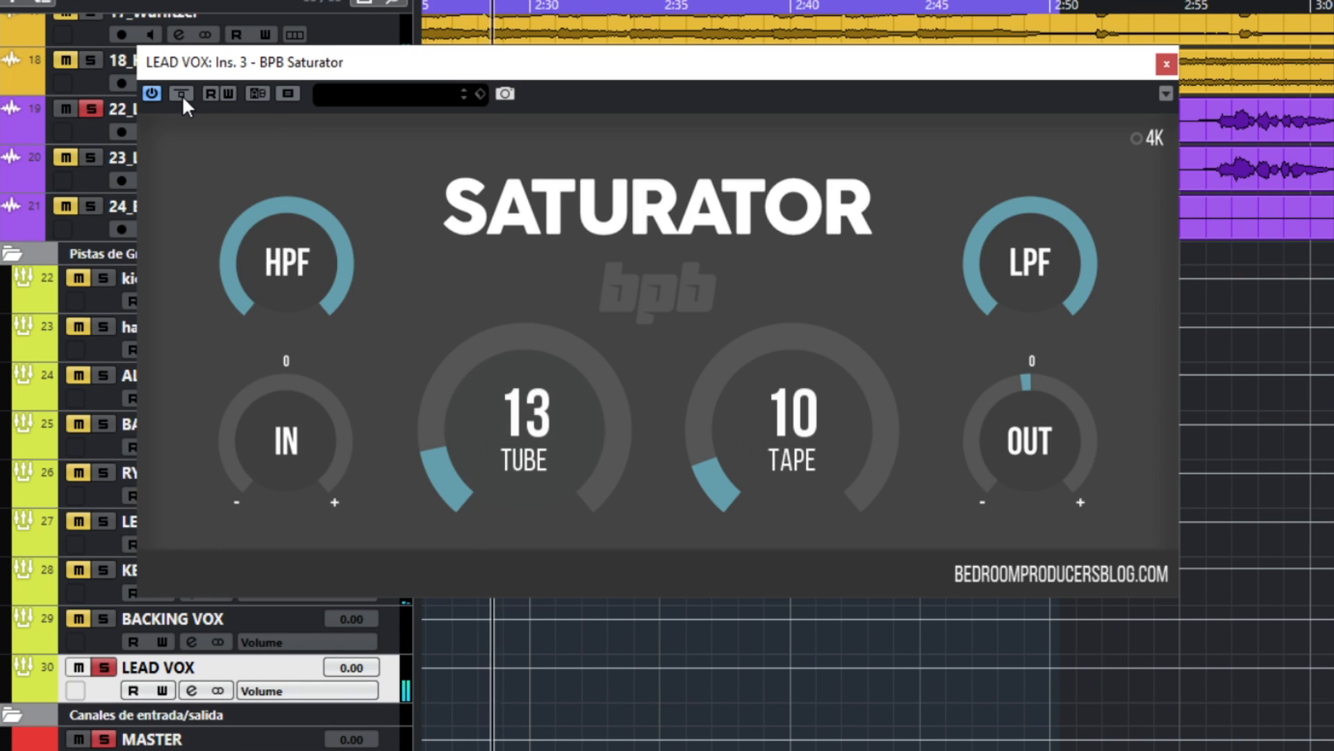
left_click(180, 91)
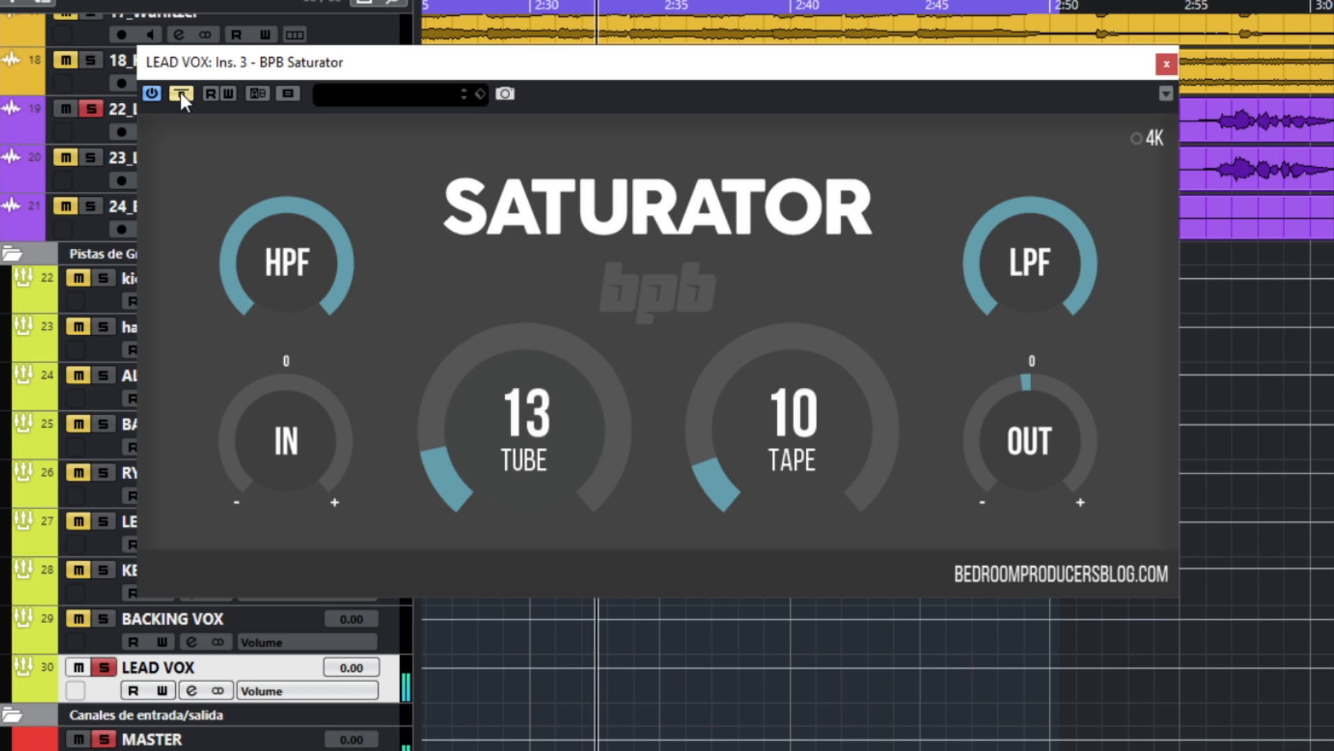
left_click(179, 91)
Raise BPB Saturator's Tube to 21 and Tape to 20, and lower its Out level to compensate
left_click_drag(704, 456, 703, 430)
left_click_drag(442, 452, 439, 418)
left_click_drag(1044, 390, 1011, 410)
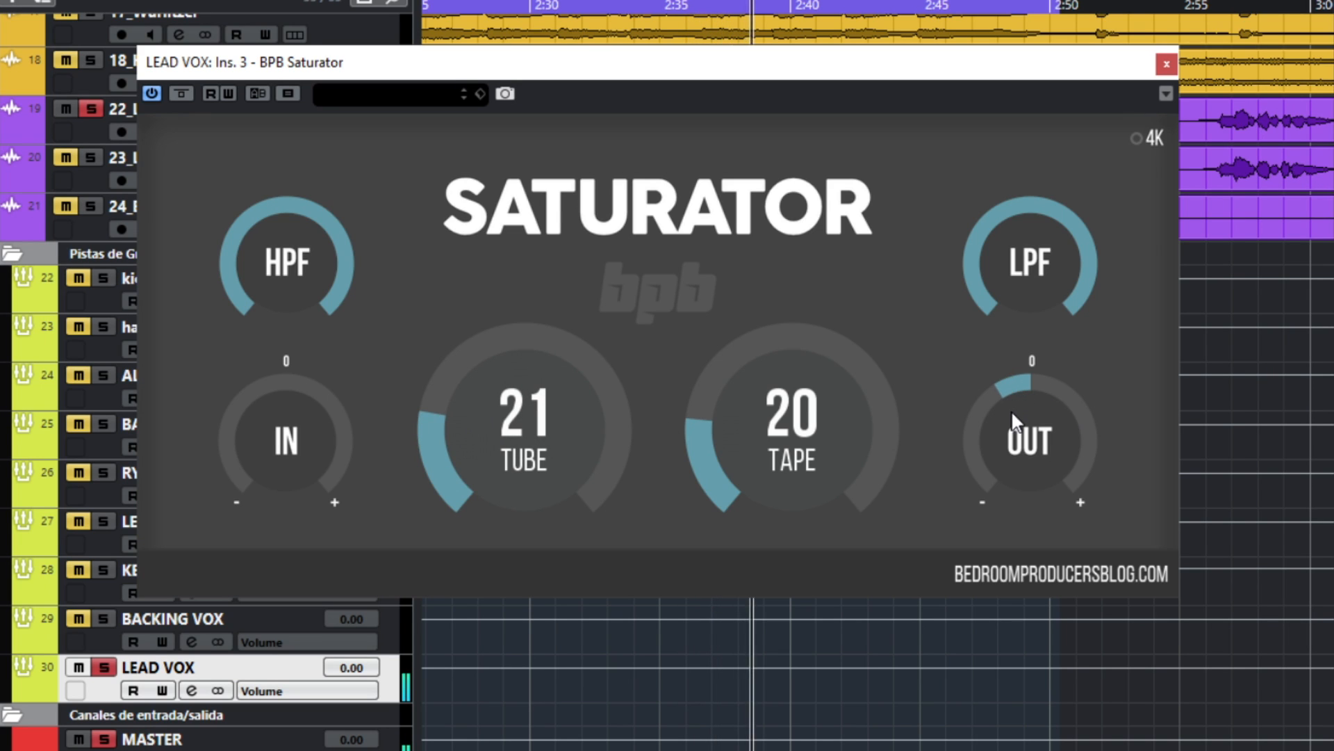
Lower BPB Saturator's Out level further while comparing the saturated vocal with the bypassed signal
left_click(178, 93)
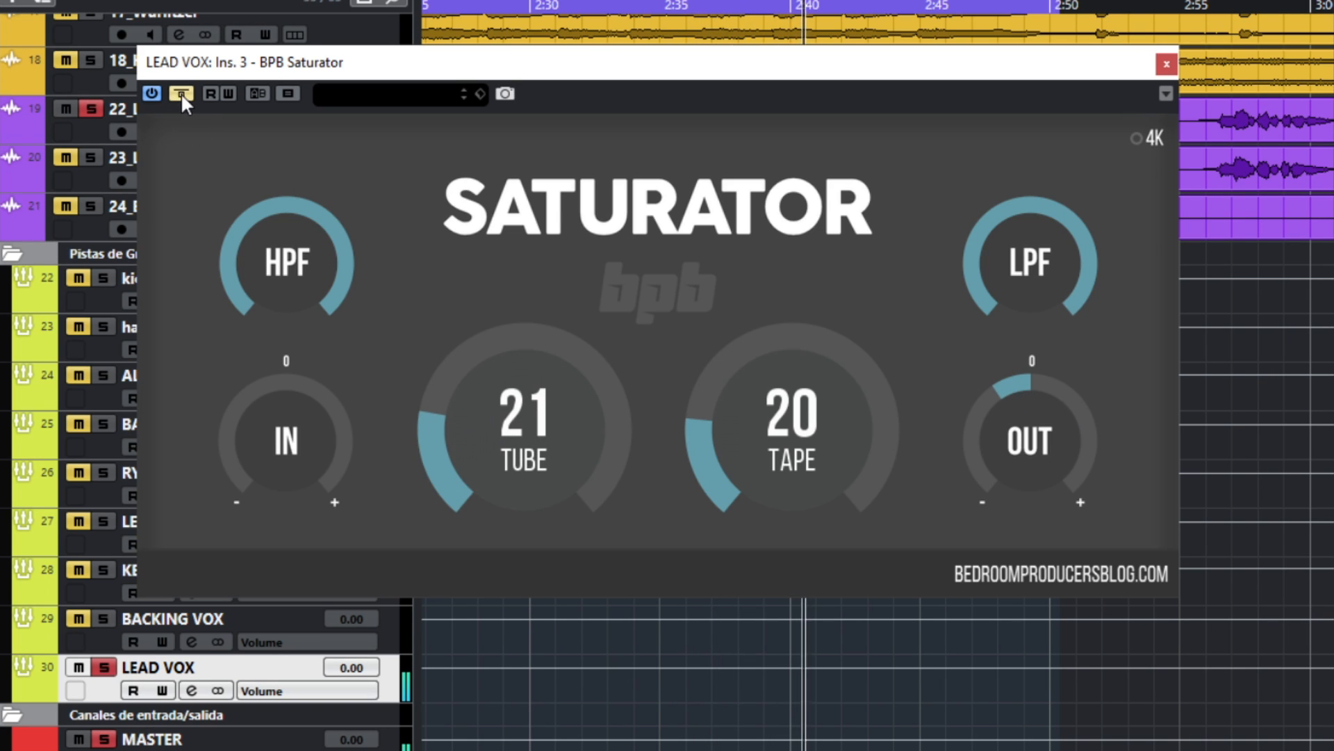
left_click(181, 93)
left_click_drag(1000, 386, 1001, 399)
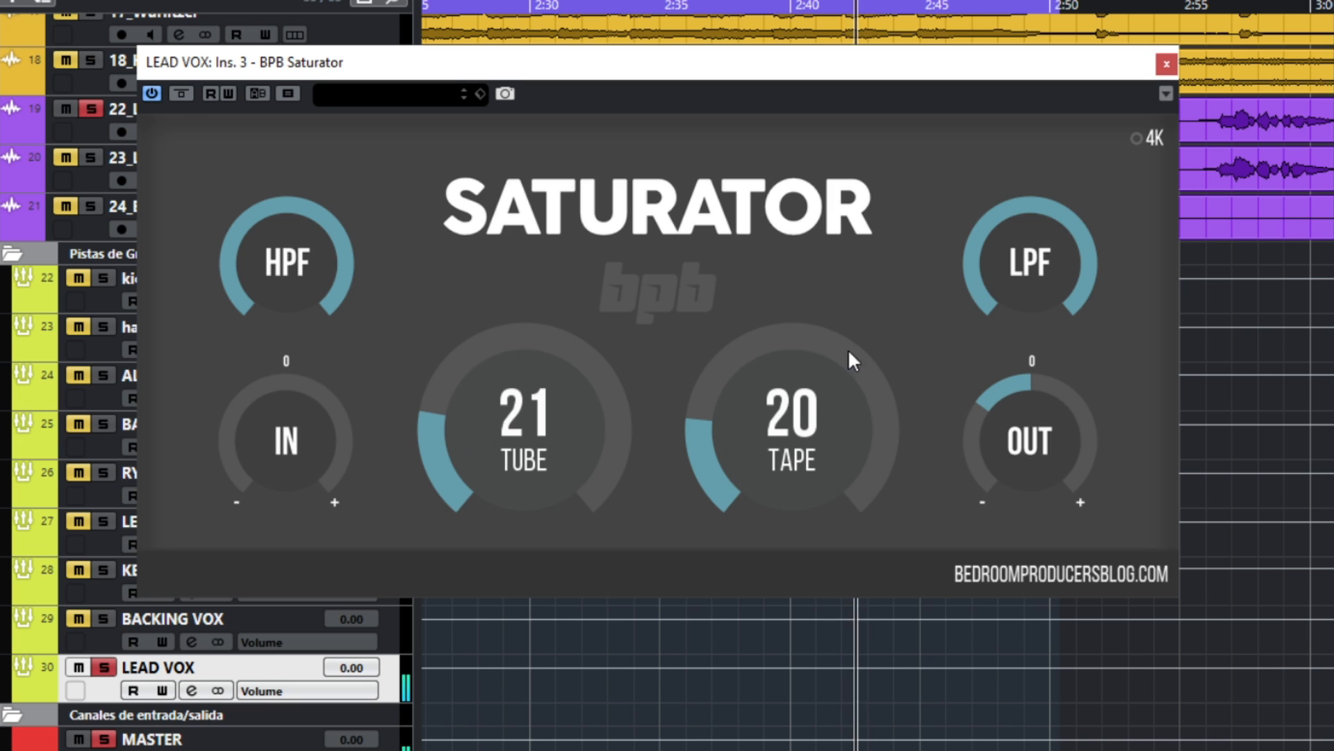
left_click(180, 93)
left_click(180, 93)
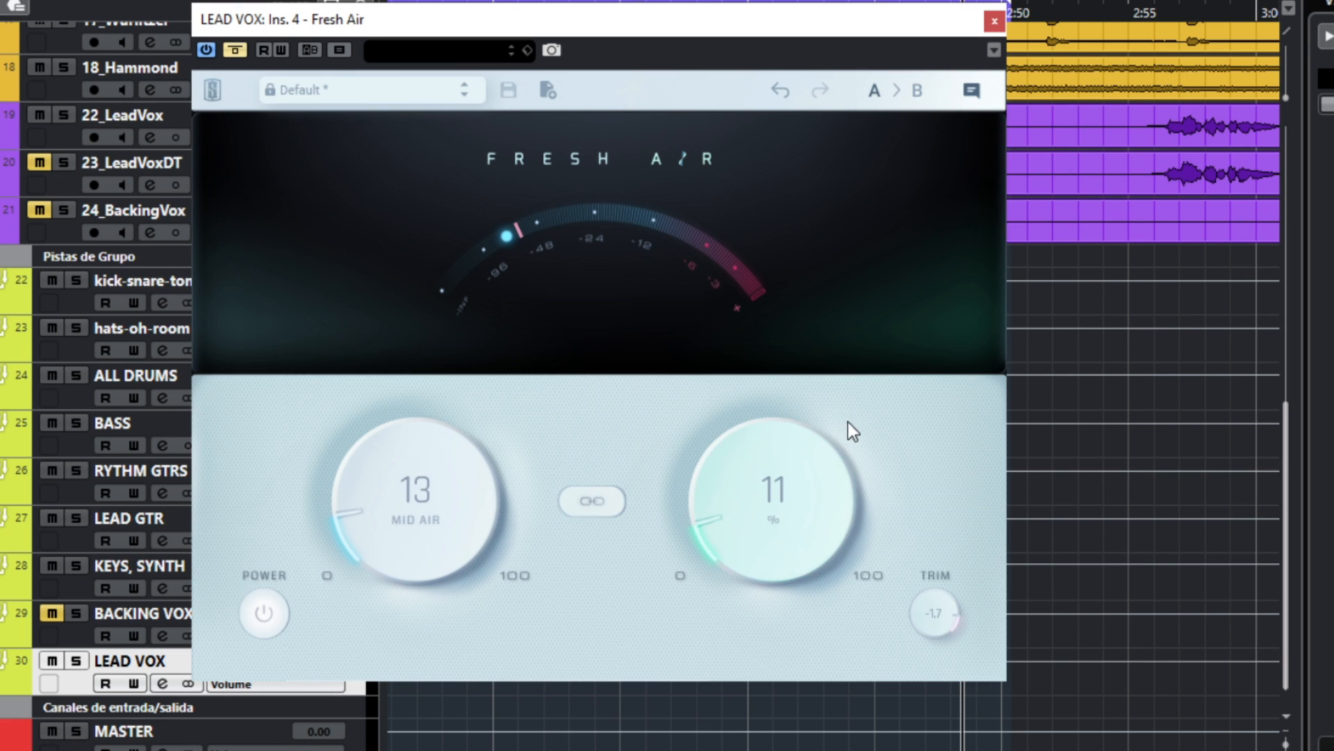
Solo LEAD VOX and compare it with and without Fresh Air, ending with the plugin's bypass switched off
key("s")
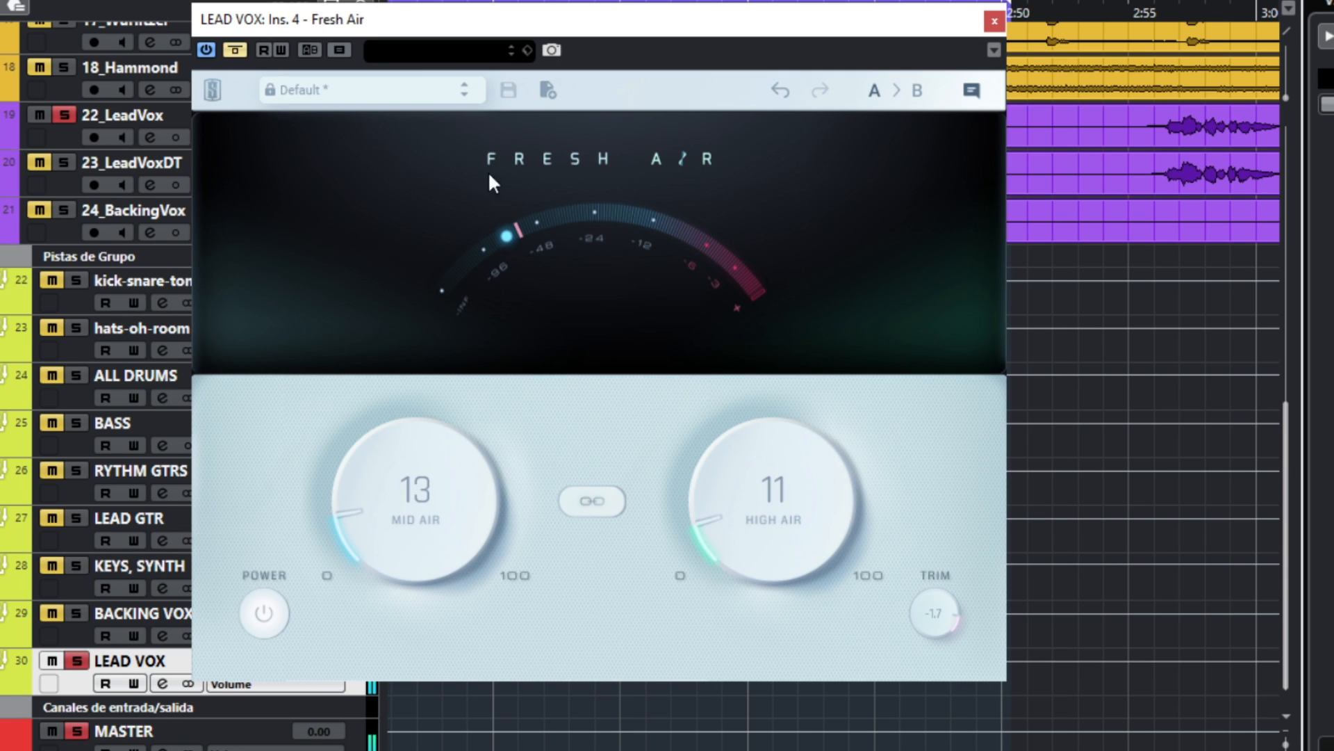
left_click(235, 50)
left_click(235, 50)
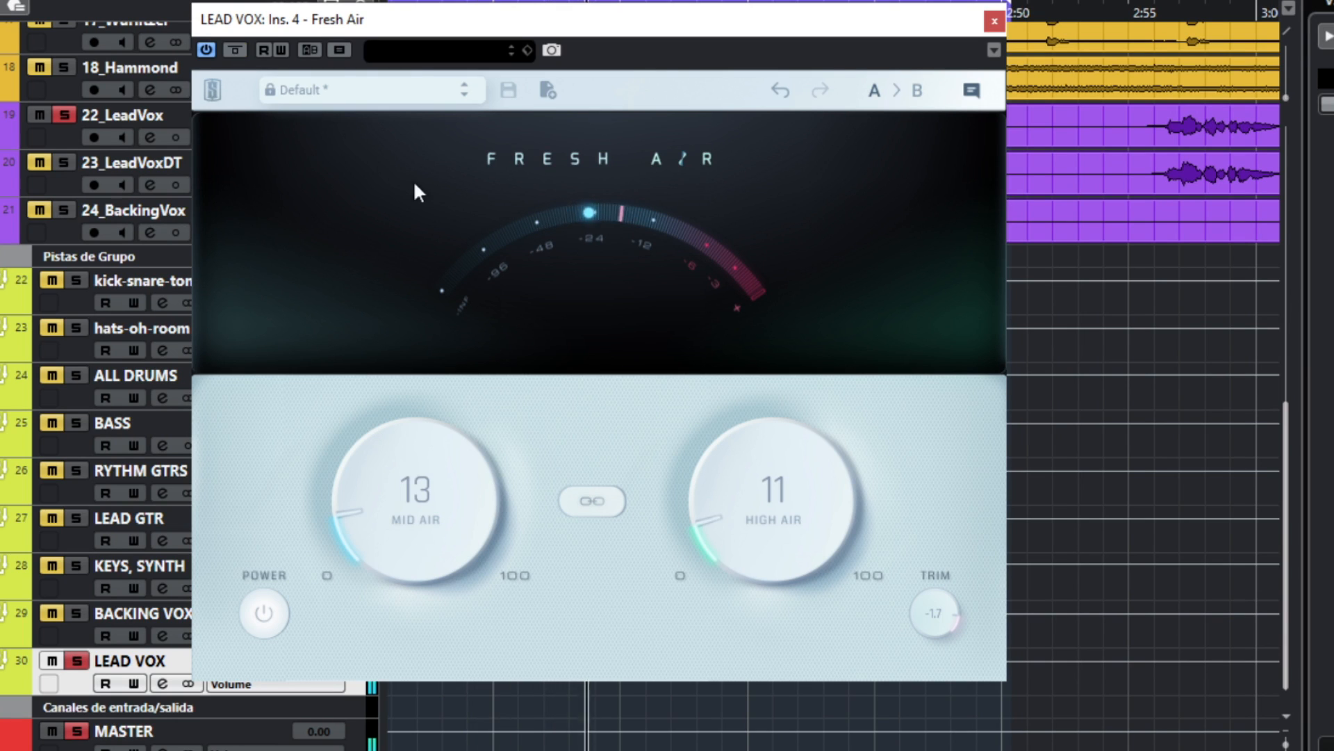
Try Fresh Air on the lead vocal with High Air at 13 and Mid Air at 12
left_click_drag(724, 494, 706, 465)
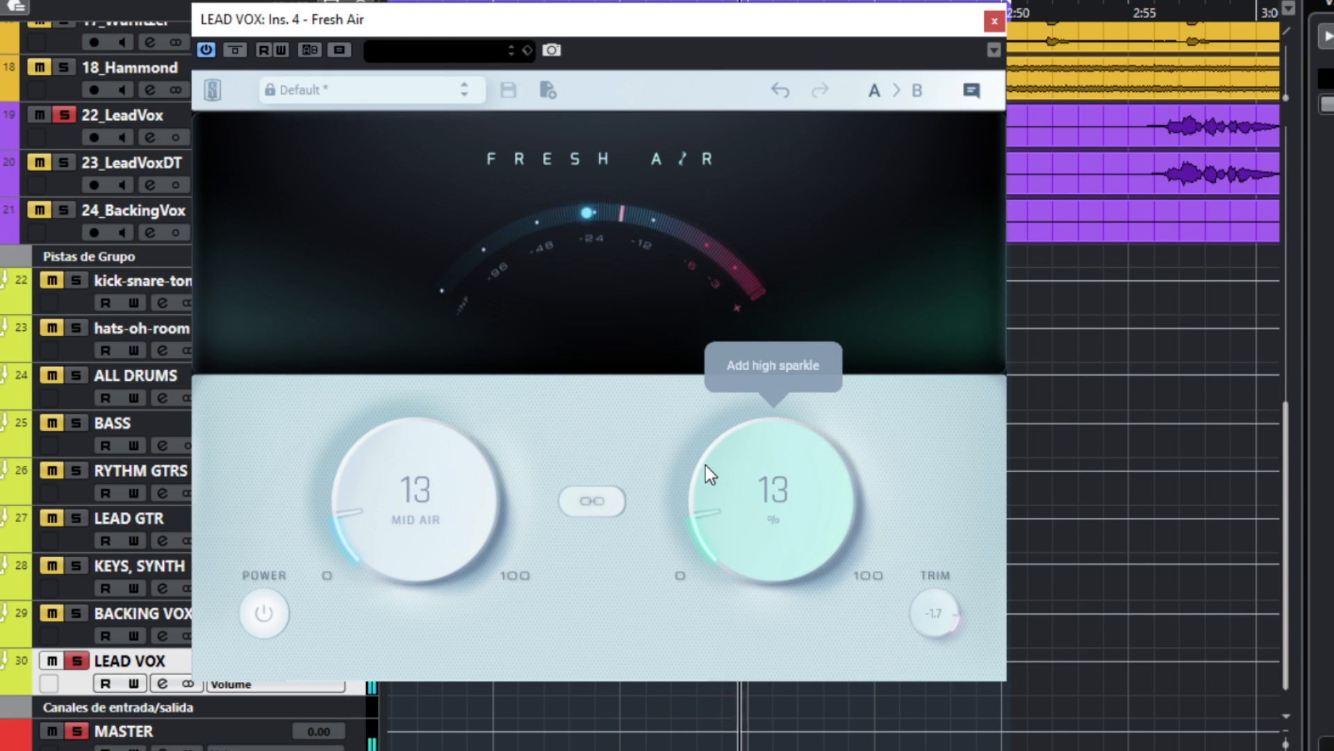
left_click_drag(437, 469, 512, 512)
left_click_drag(357, 486, 375, 482)
Try moving Fresh Air's two knobs linked, and leave them unlinked with Mid Air at 8 and High Air at 12
left_click(592, 502)
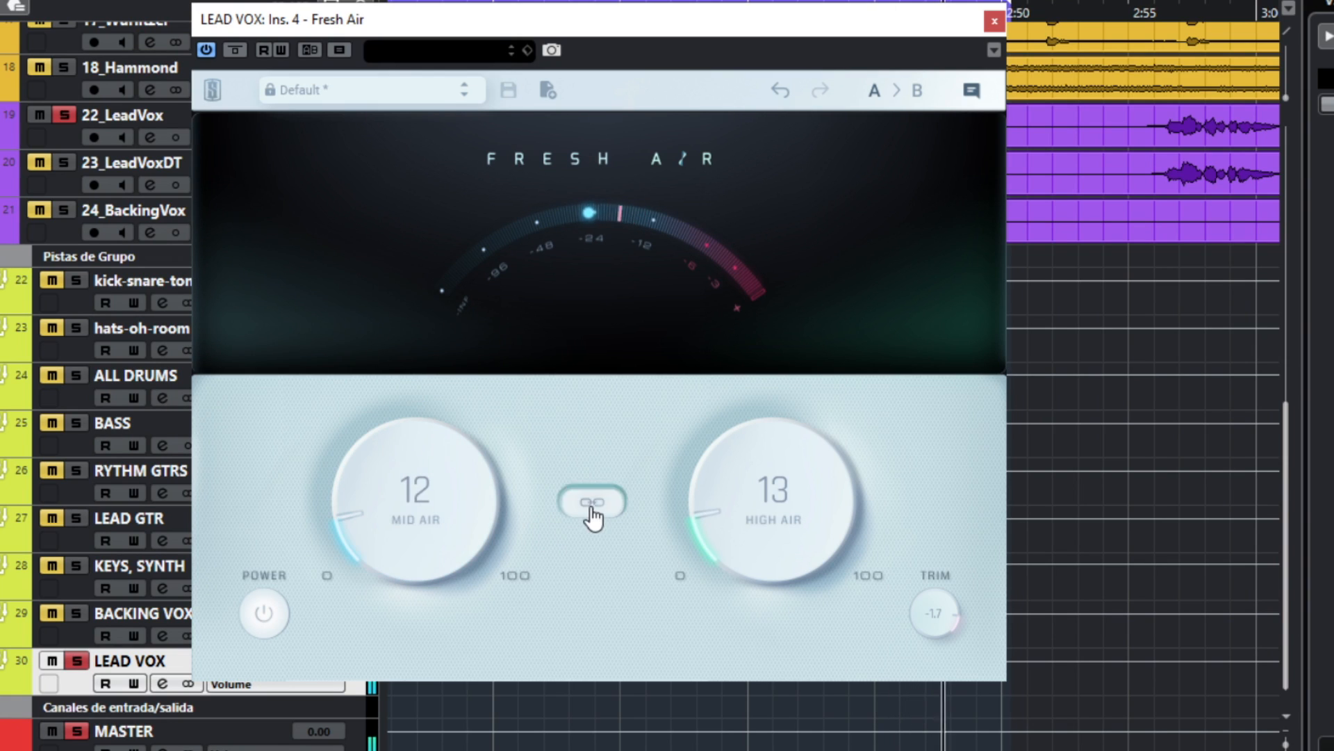
left_click_drag(777, 539, 748, 506)
left_click(597, 511)
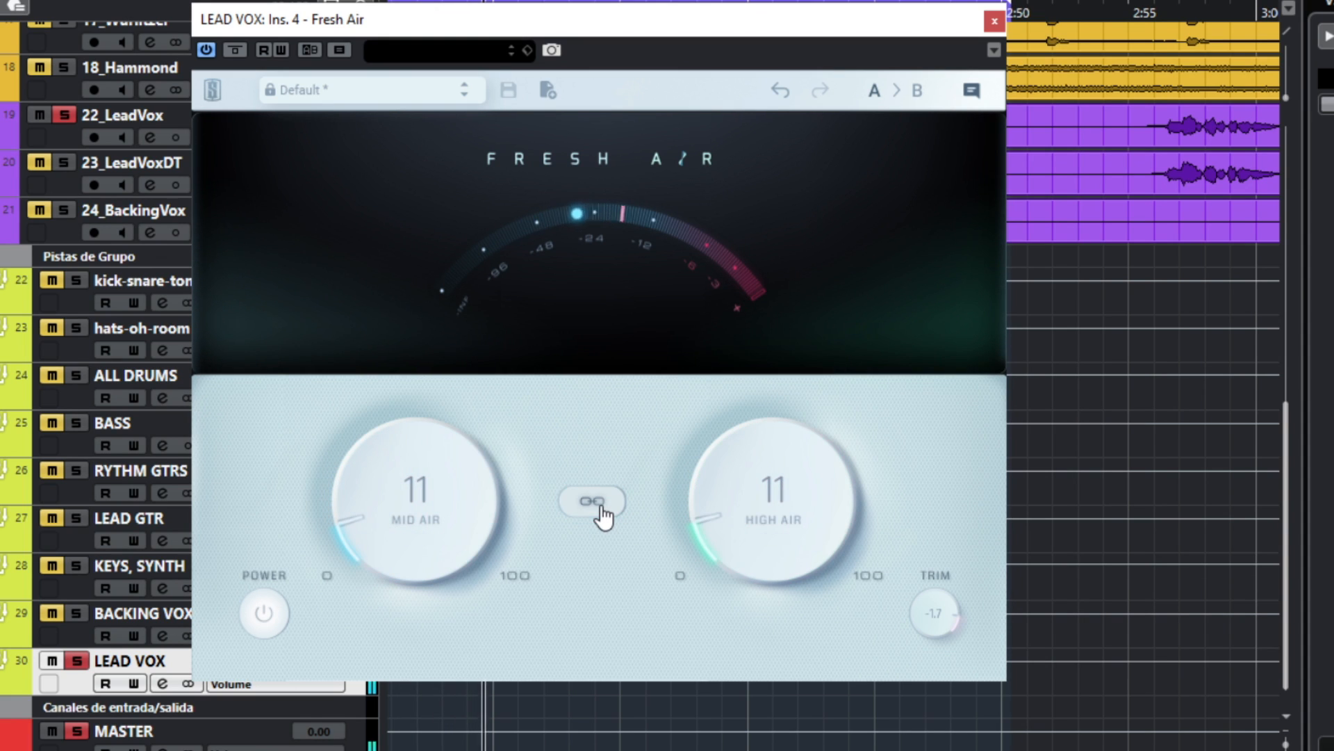
left_click(598, 508)
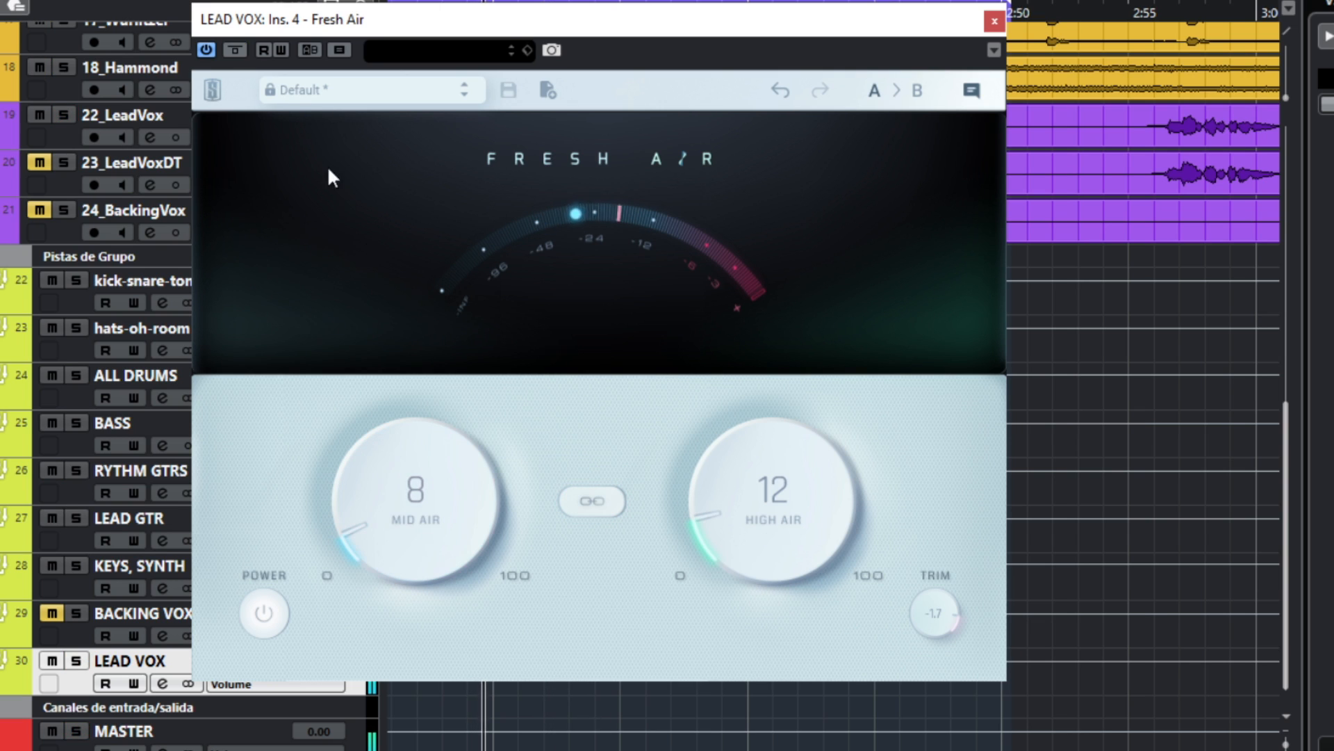
Compare the unsoloed mix with and without Fresh Air on LEAD VOX, and set the plugin's trim to -1.8
left_click(235, 50)
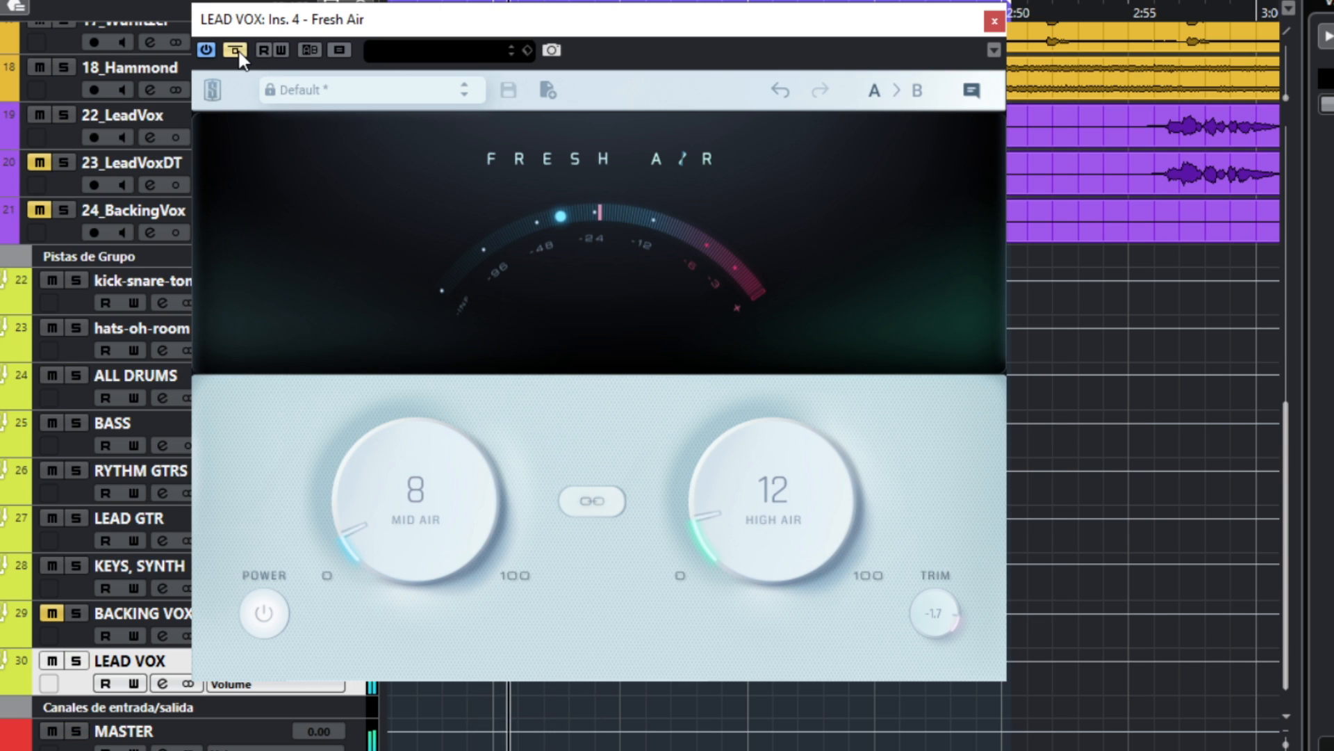
left_click(235, 50)
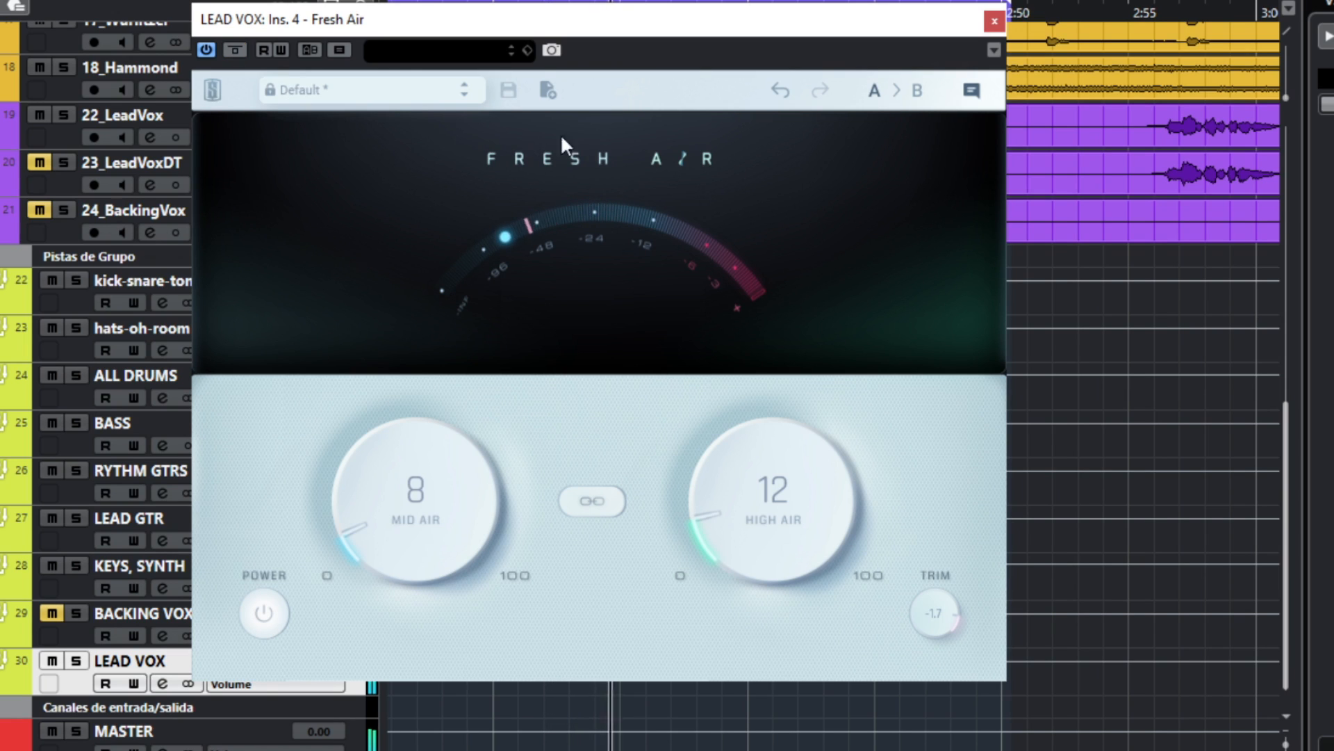
left_click(237, 50)
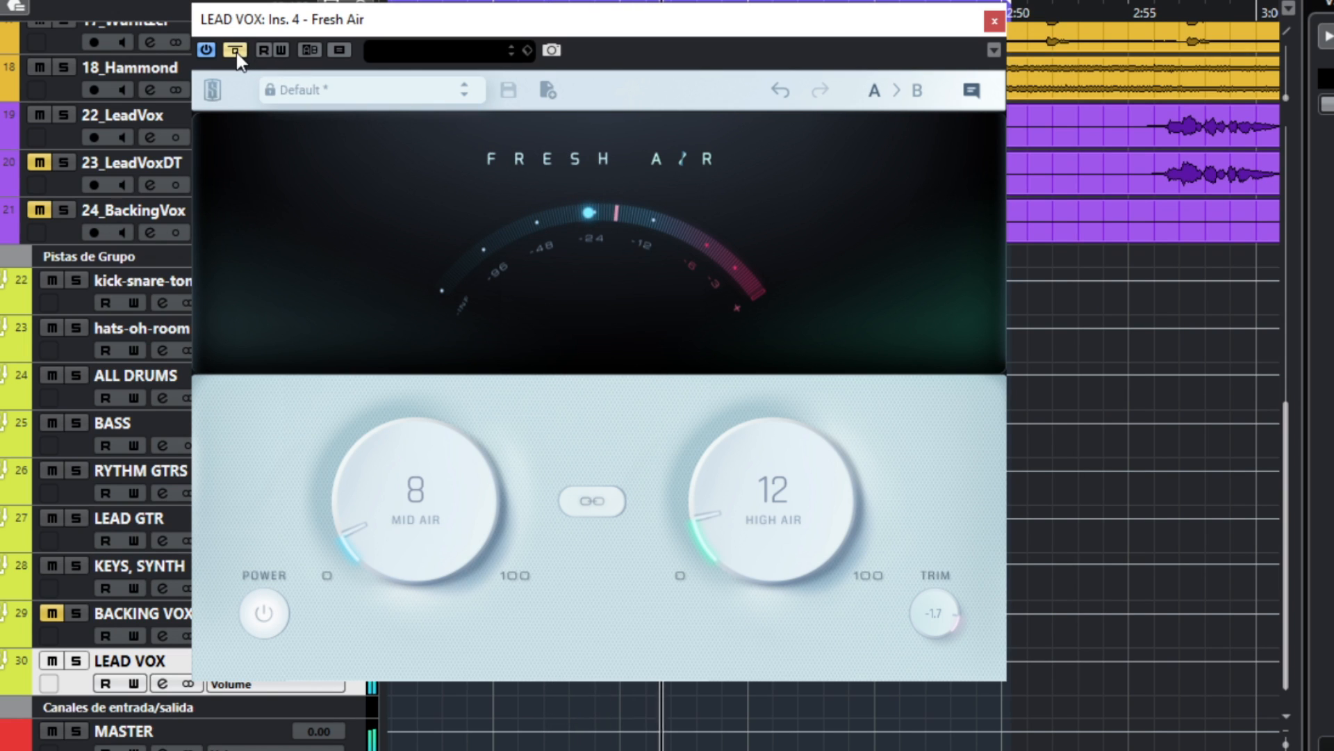
left_click(236, 53)
left_click_drag(948, 614, 948, 619)
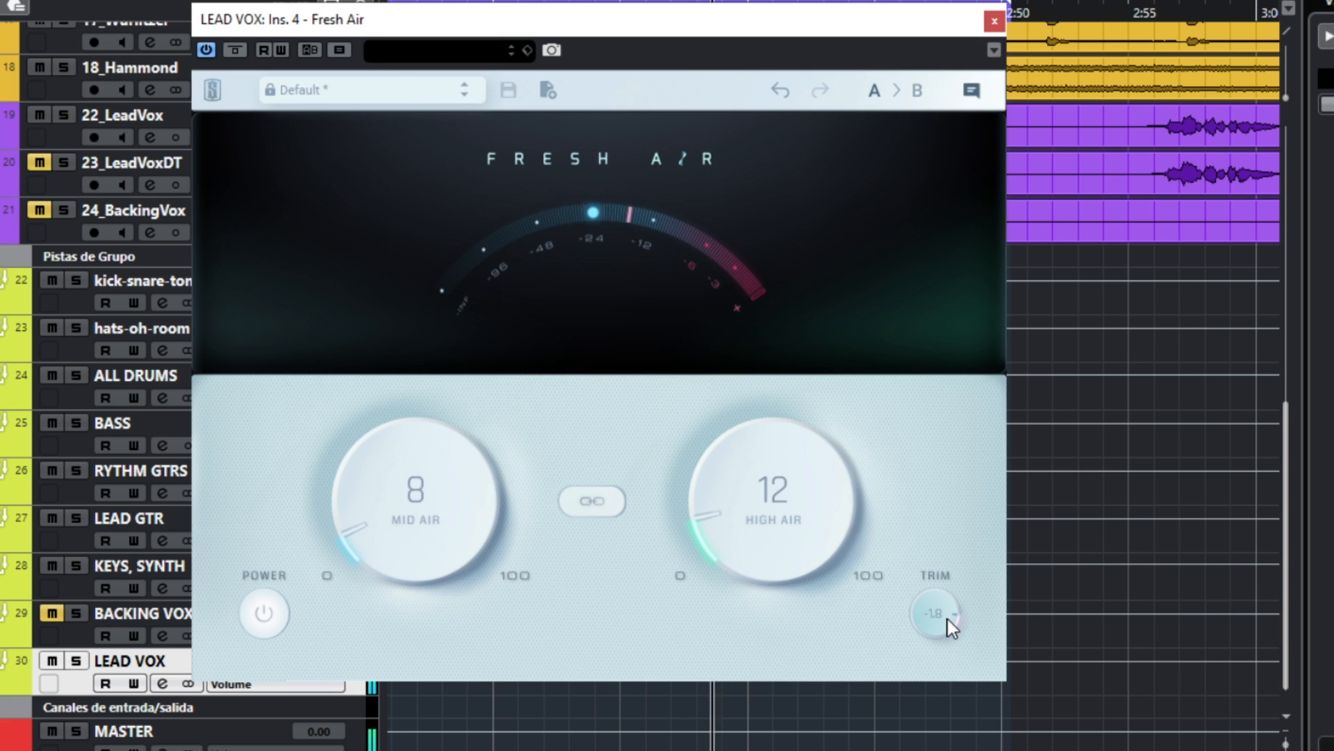
left_click(236, 52)
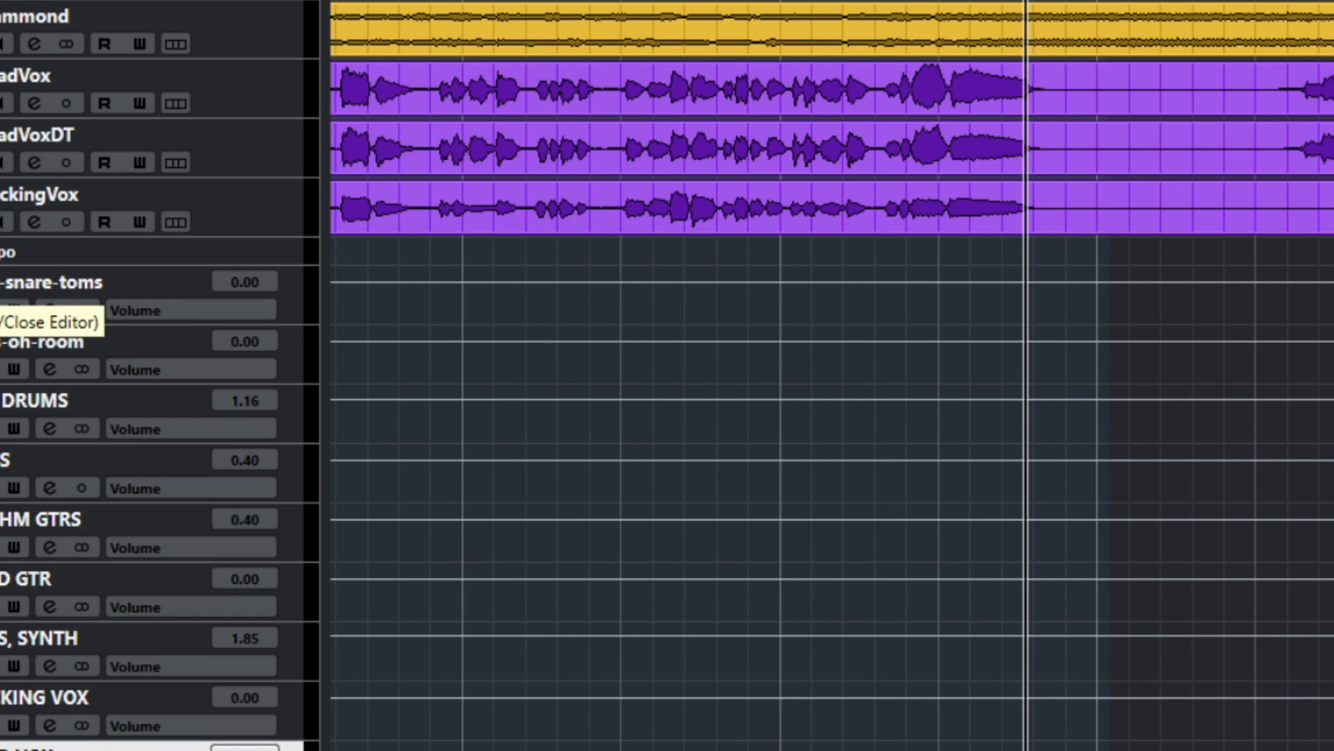
Open T-De-Esser on LEAD VOX, turn off its bypass during playback, and set Processing to -39.2 dB
left_click(1, 286)
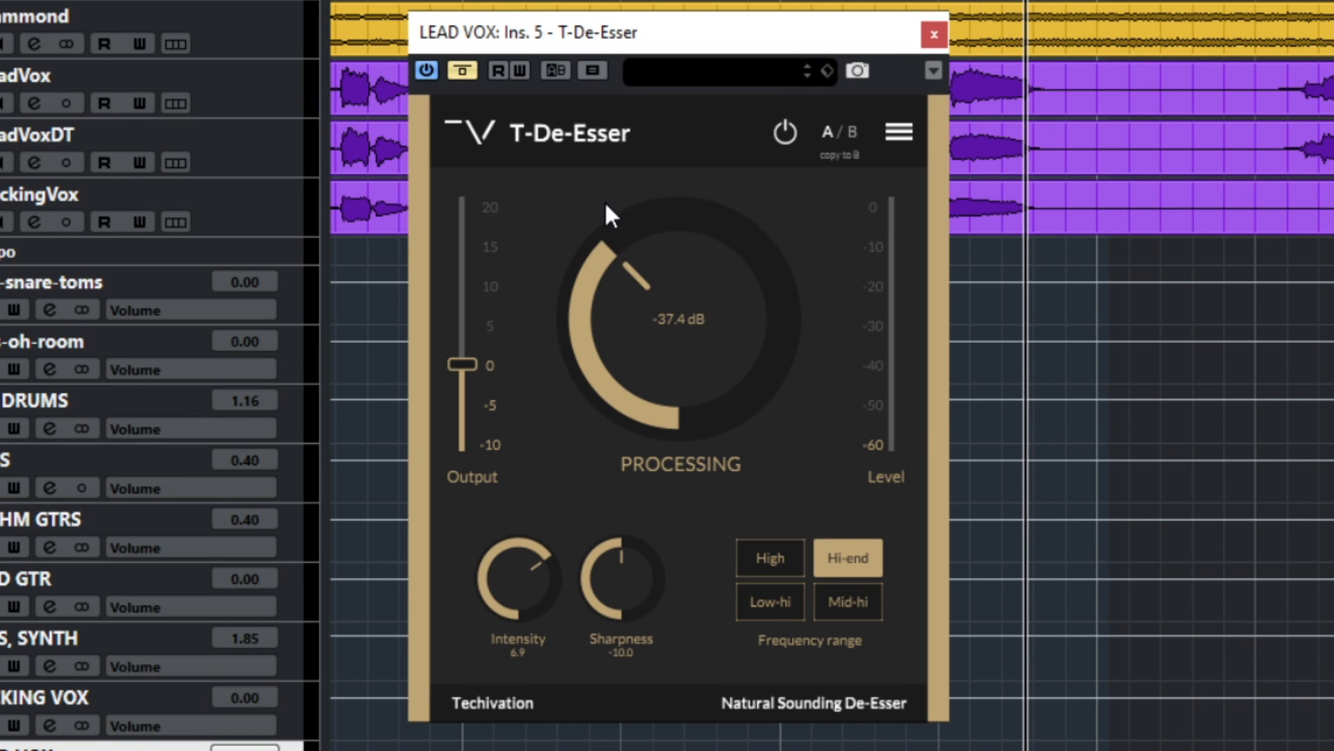
key("space")
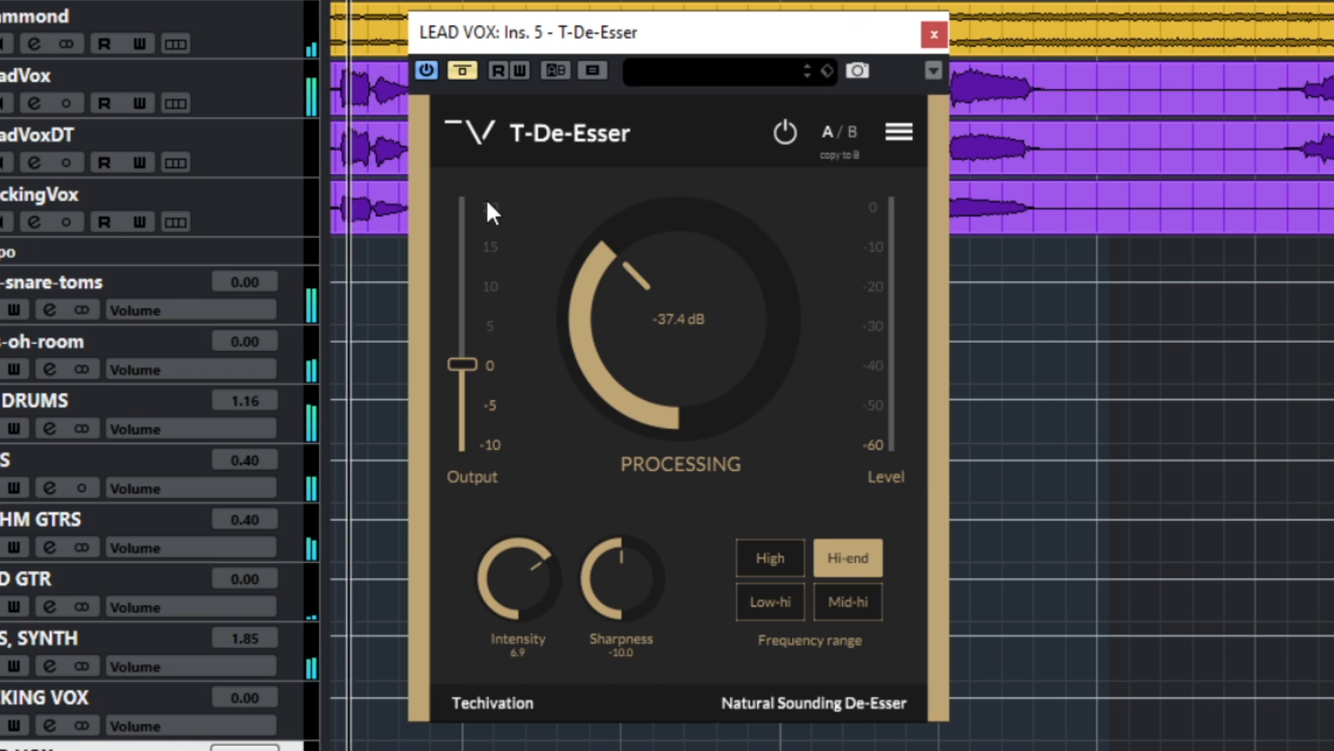
left_click(462, 71)
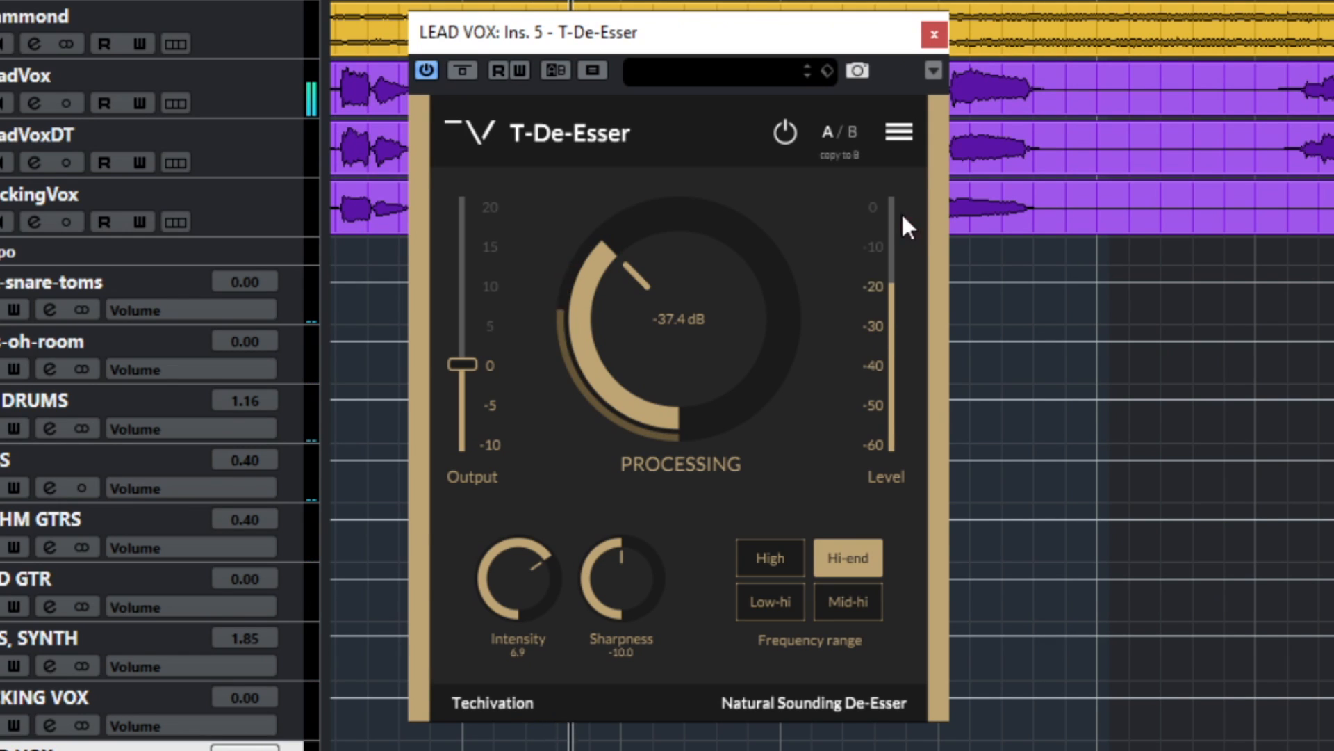
left_click_drag(615, 274, 648, 310)
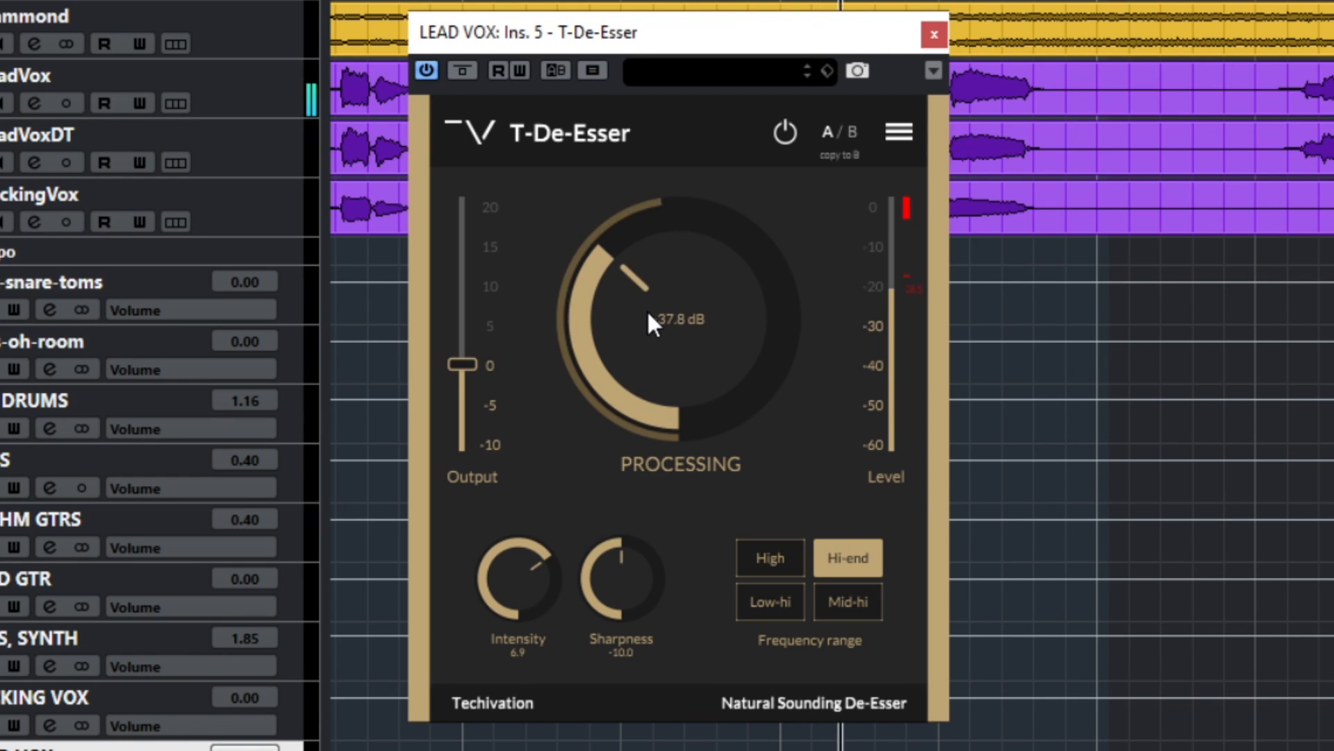
Compare the full mix with and without T-De-Esser on LEAD VOX, ending with the plugin active
left_click(465, 70)
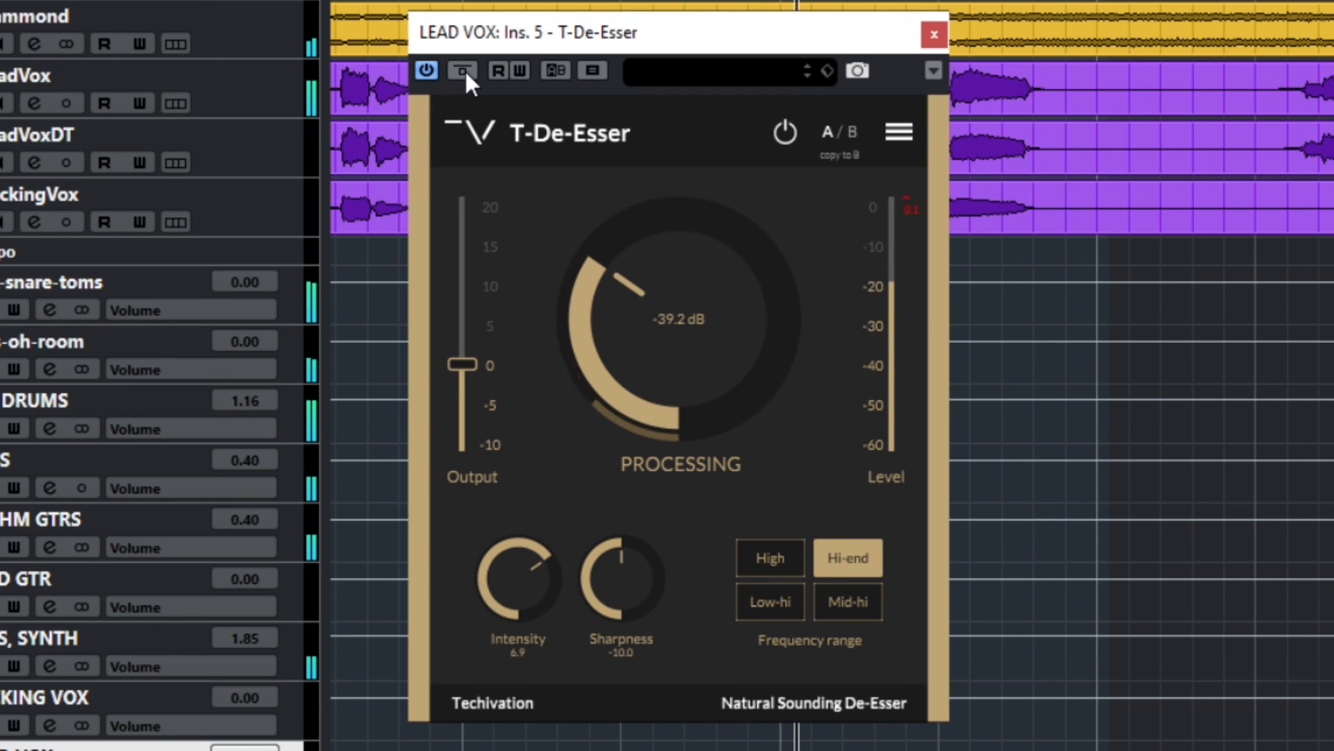
left_click(464, 70)
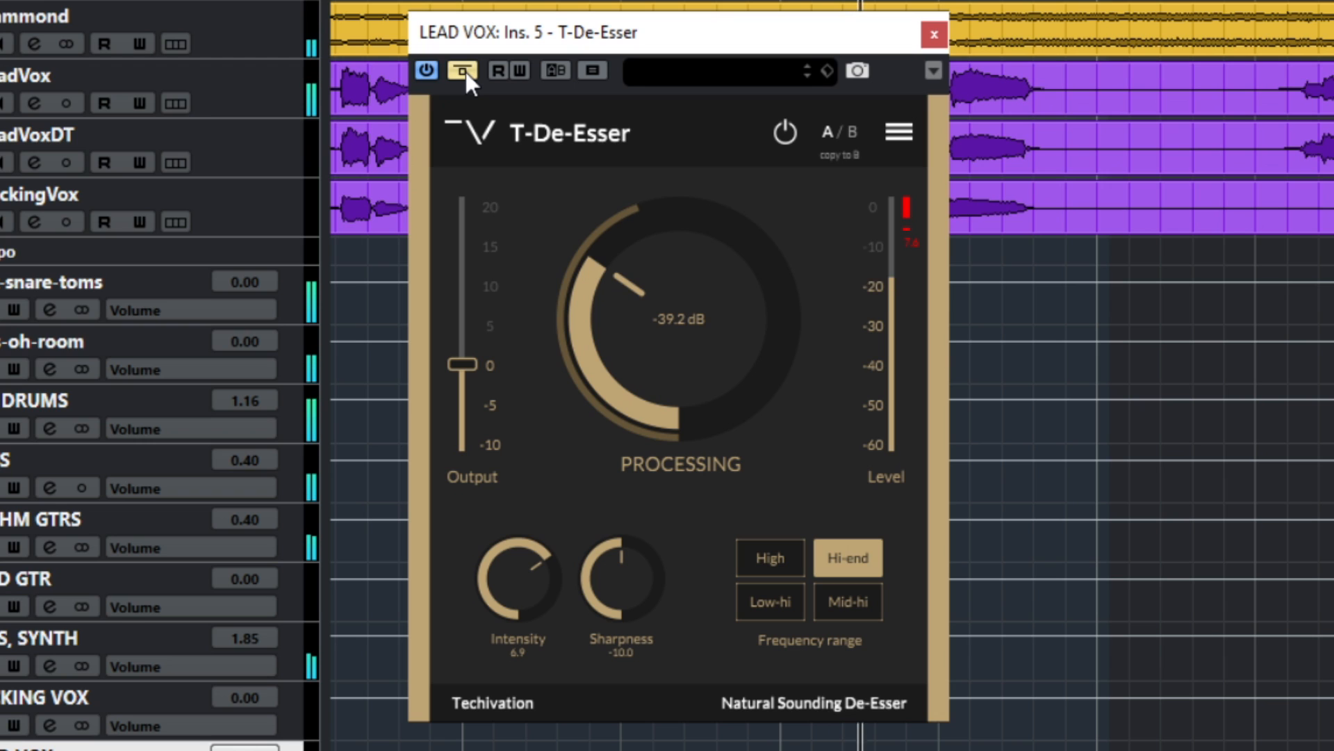
left_click(465, 71)
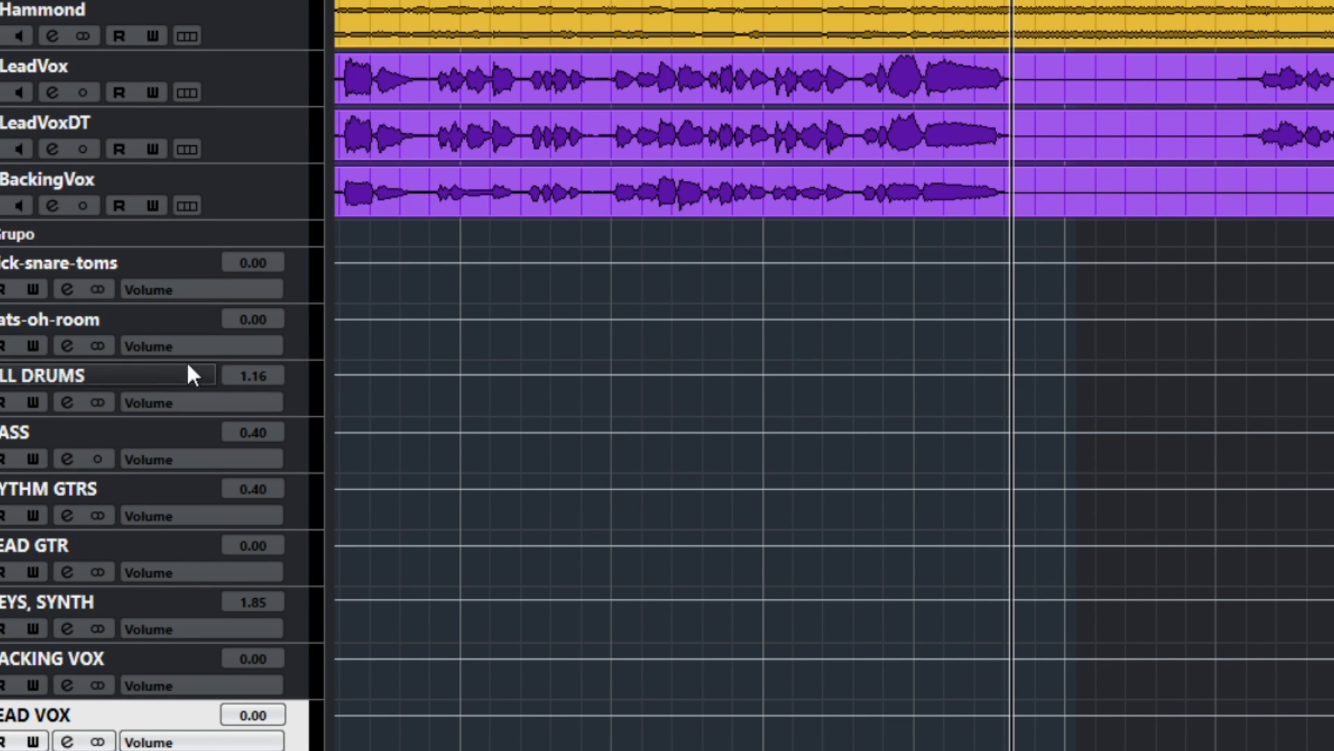
Open MagicSwitch on LEAD VOX and compare the soloed vocal with and without it, leaving the plugin active
left_click(2, 376)
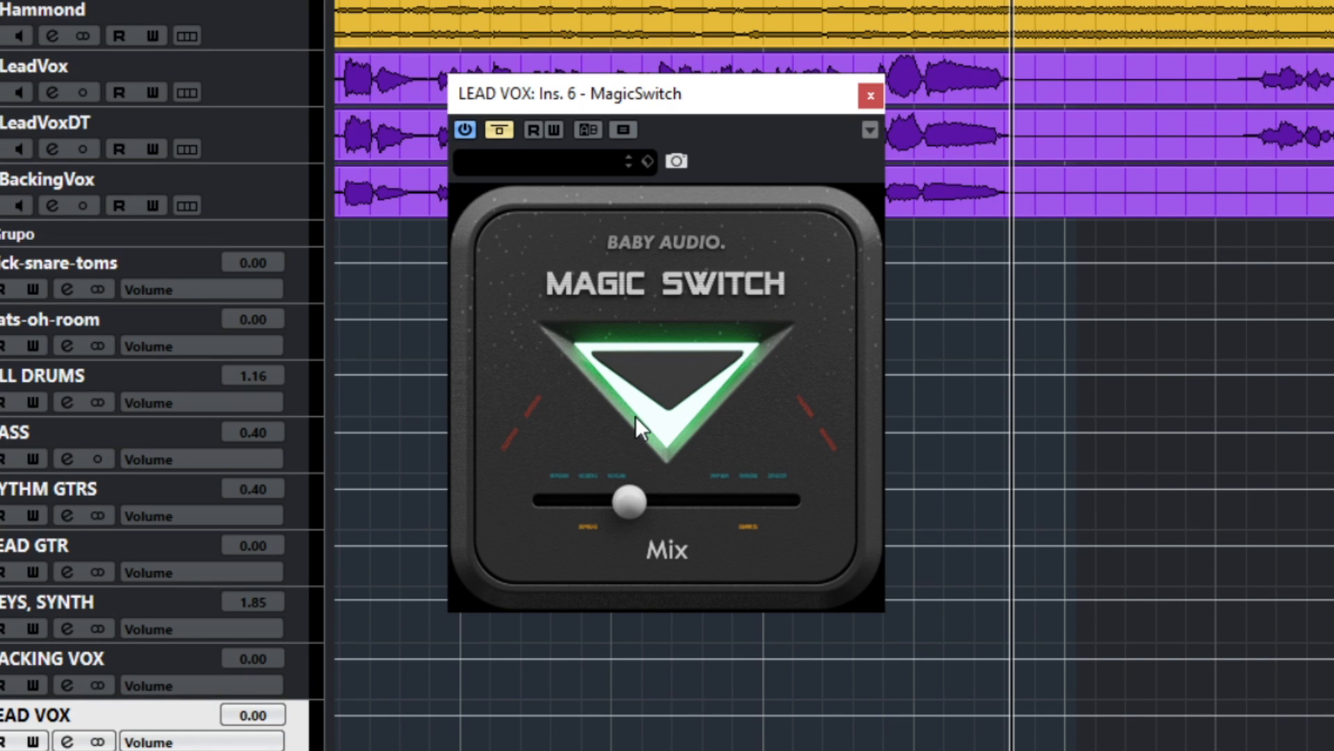
key("space")
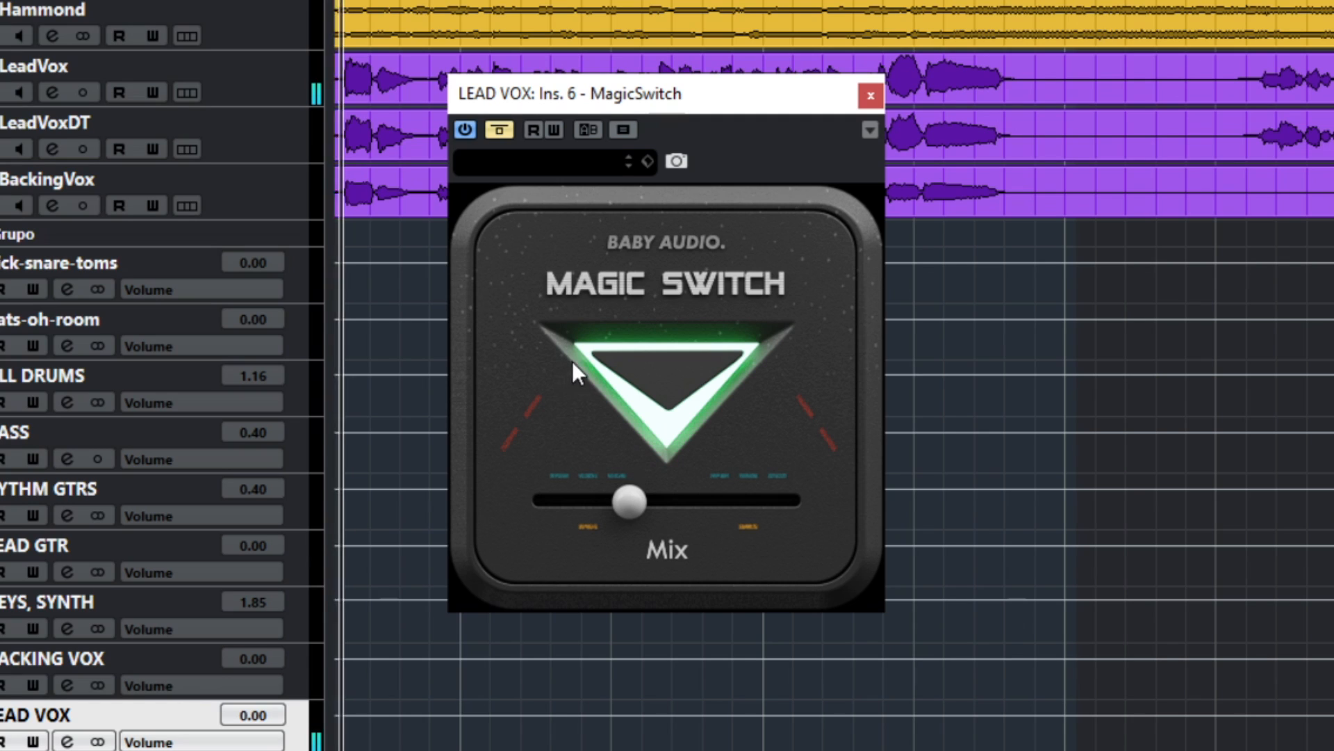
left_click(500, 130)
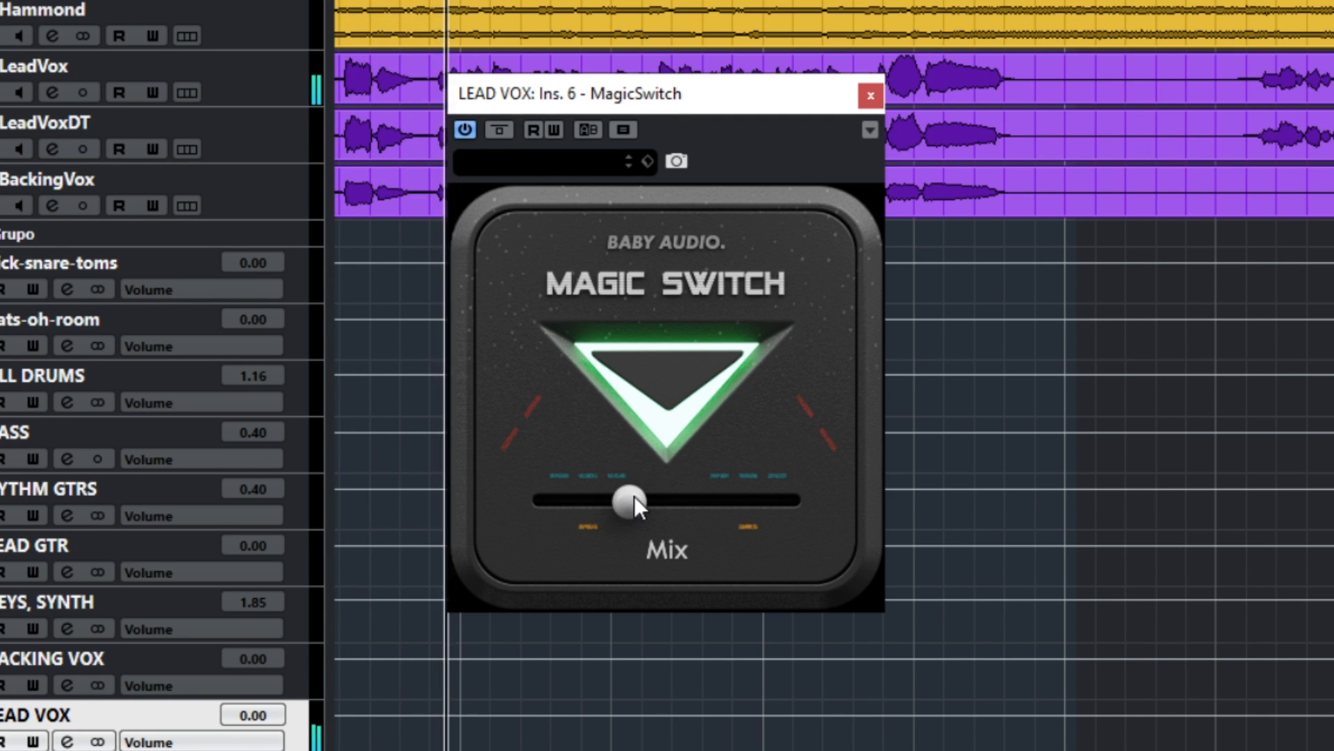
left_click(501, 130)
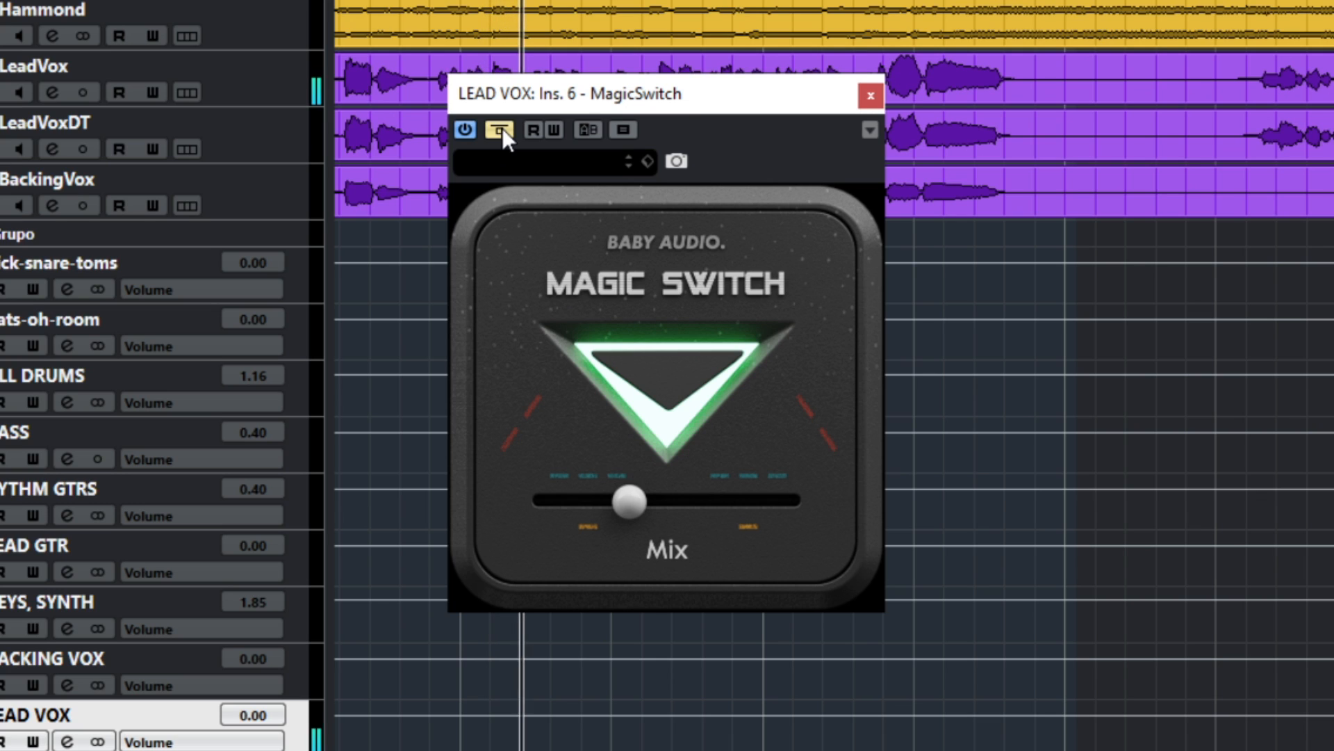
left_click(501, 129)
Try MagicSwitch with Mix at maximum, compare it against the bypassed vocal, and return Mix to about a third
left_click_drag(631, 500, 793, 502)
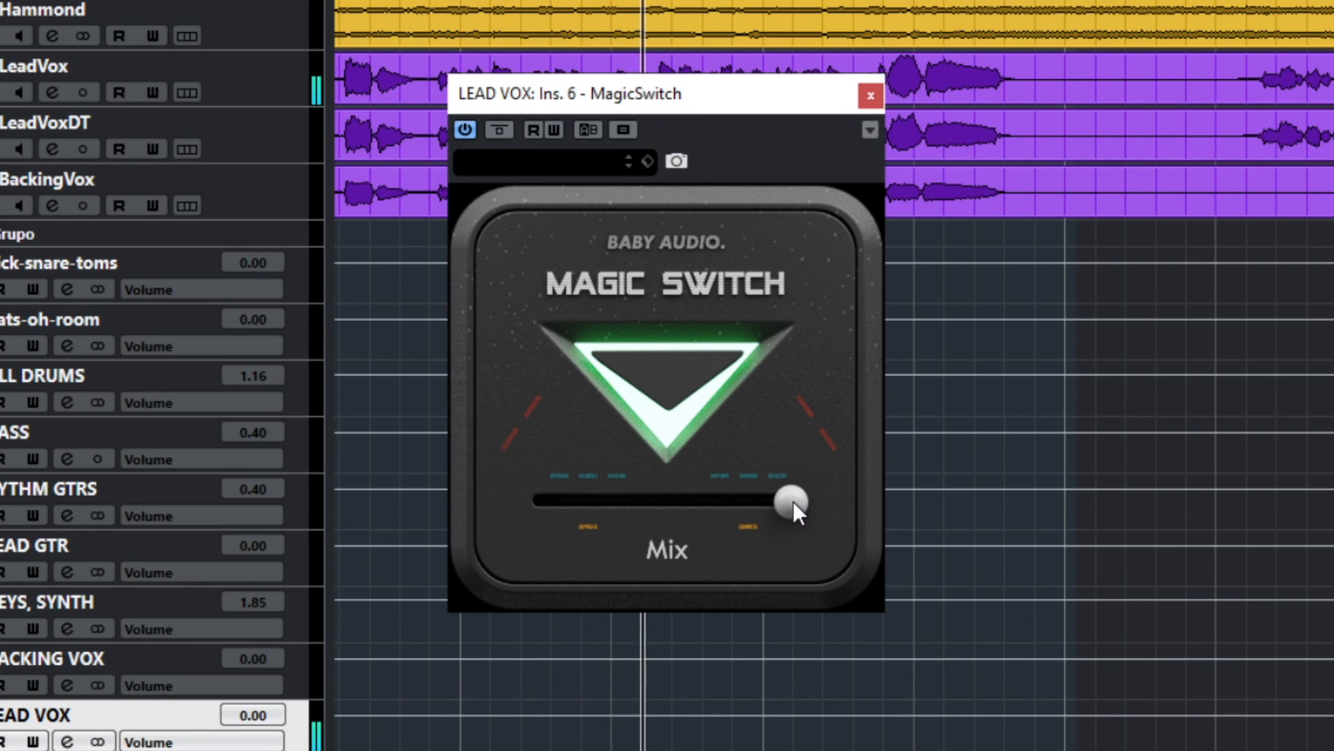
left_click(506, 129)
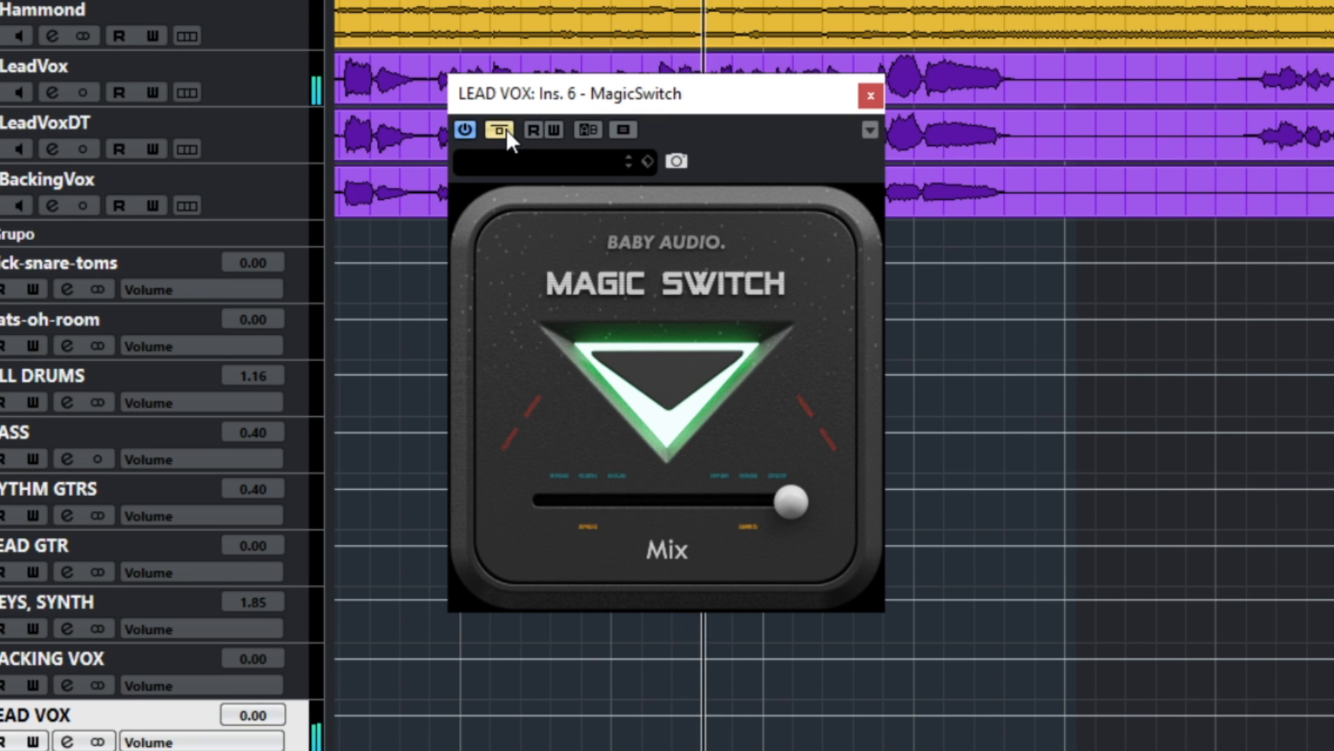
left_click(506, 129)
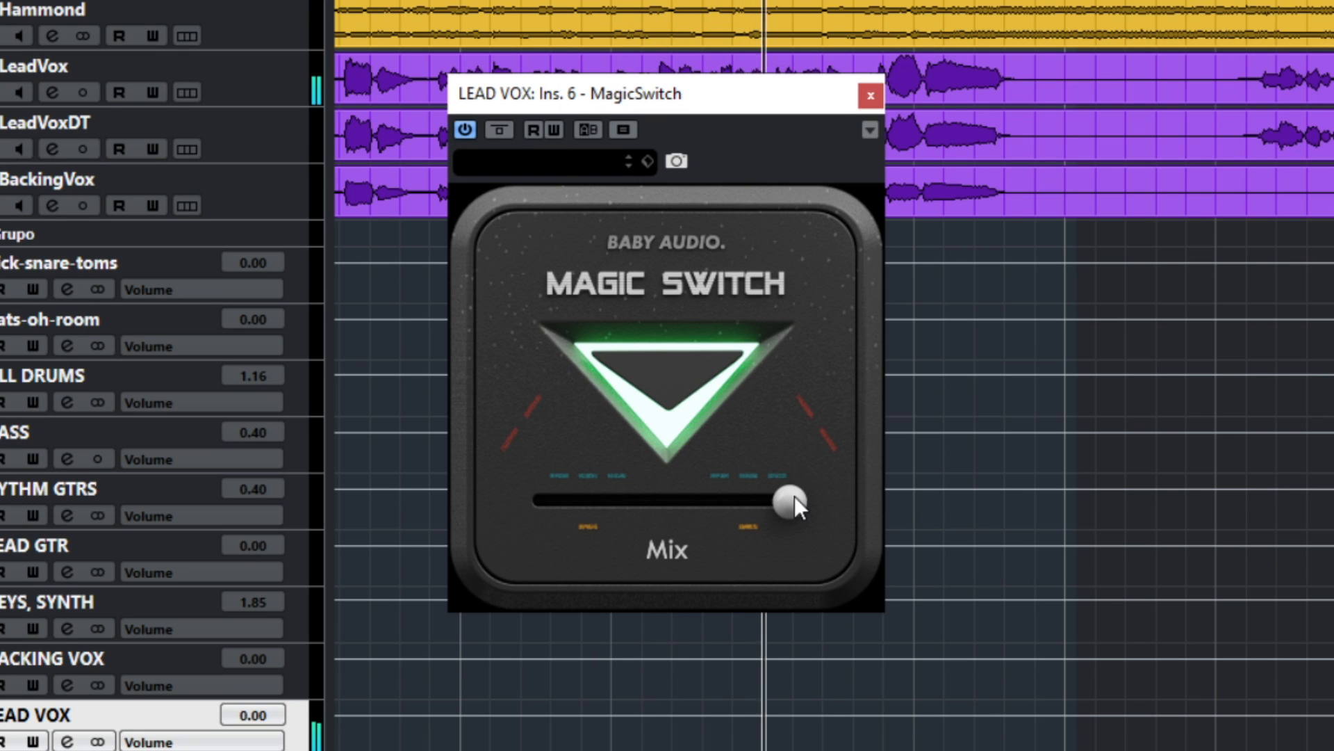
left_click_drag(795, 496, 634, 497)
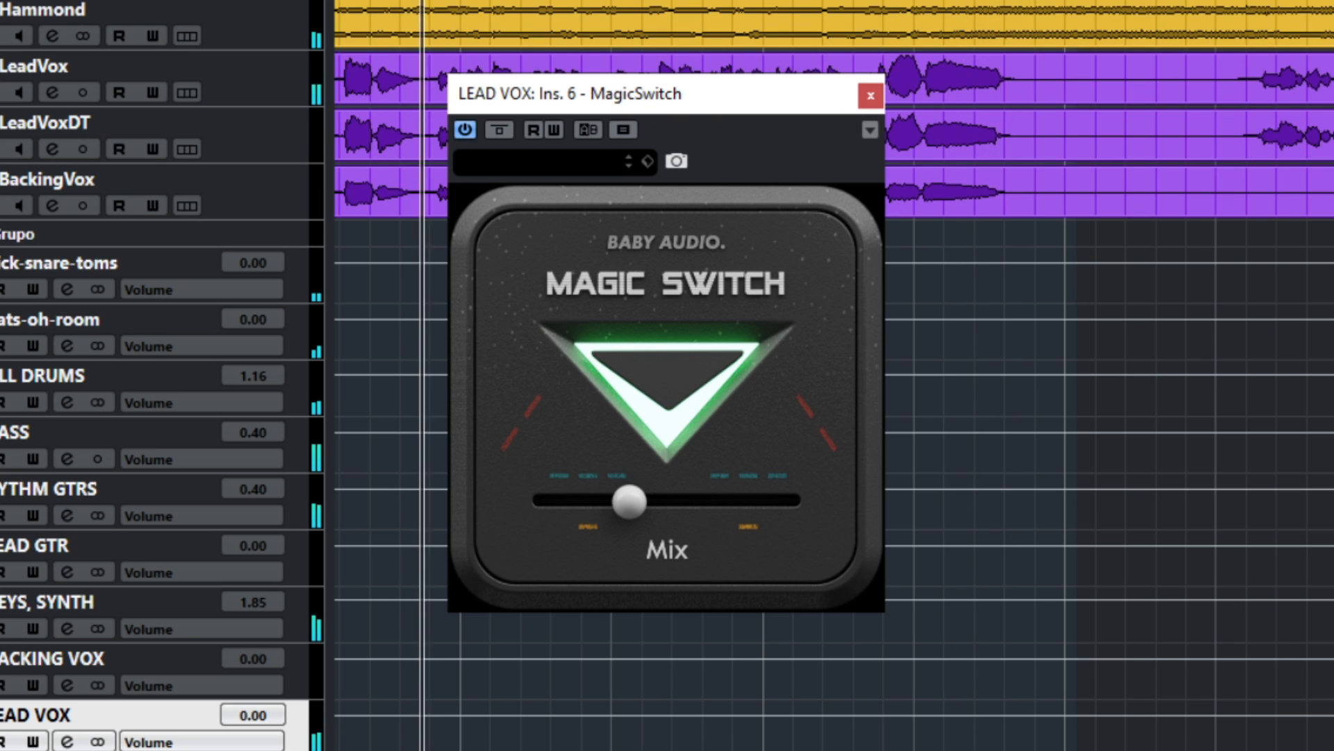
Nudge MagicSwitch's Mix slightly higher and compare the full mix with and without the plugin, leaving it active
left_click(500, 131)
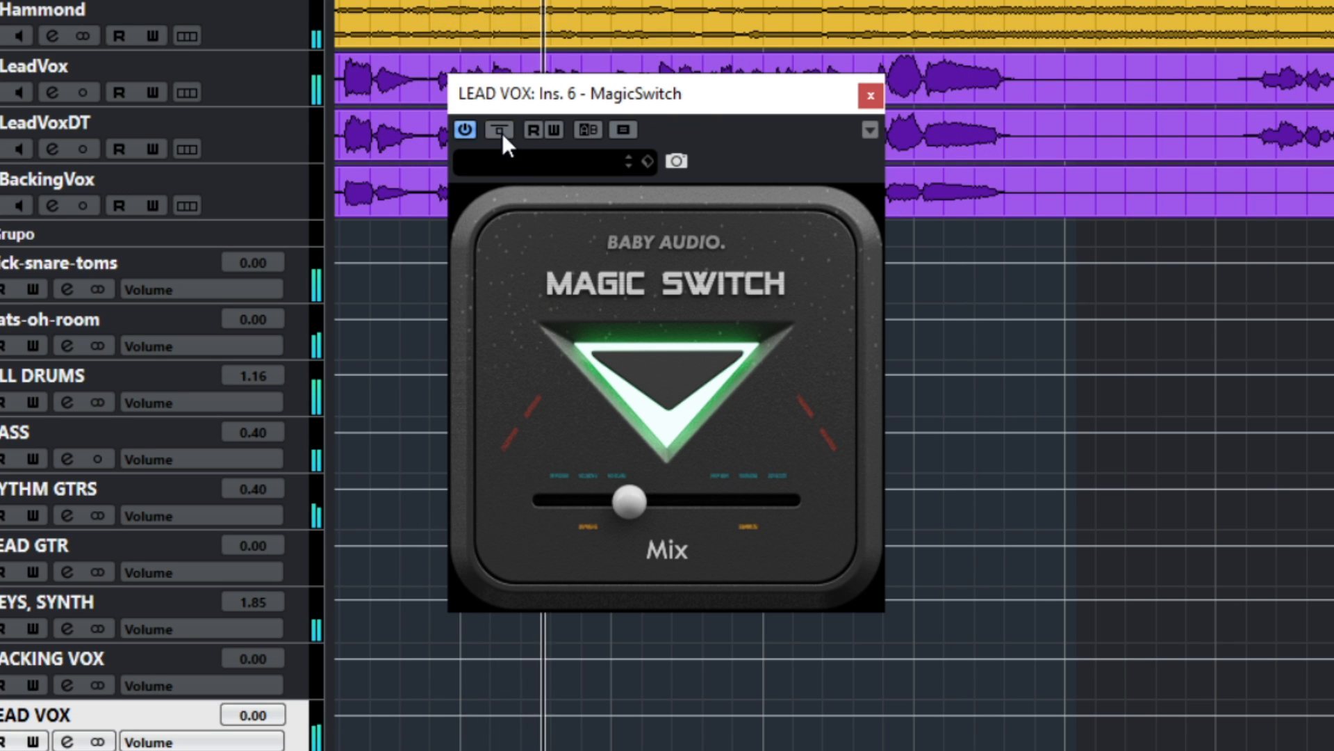
left_click(501, 131)
left_click_drag(638, 503, 641, 505)
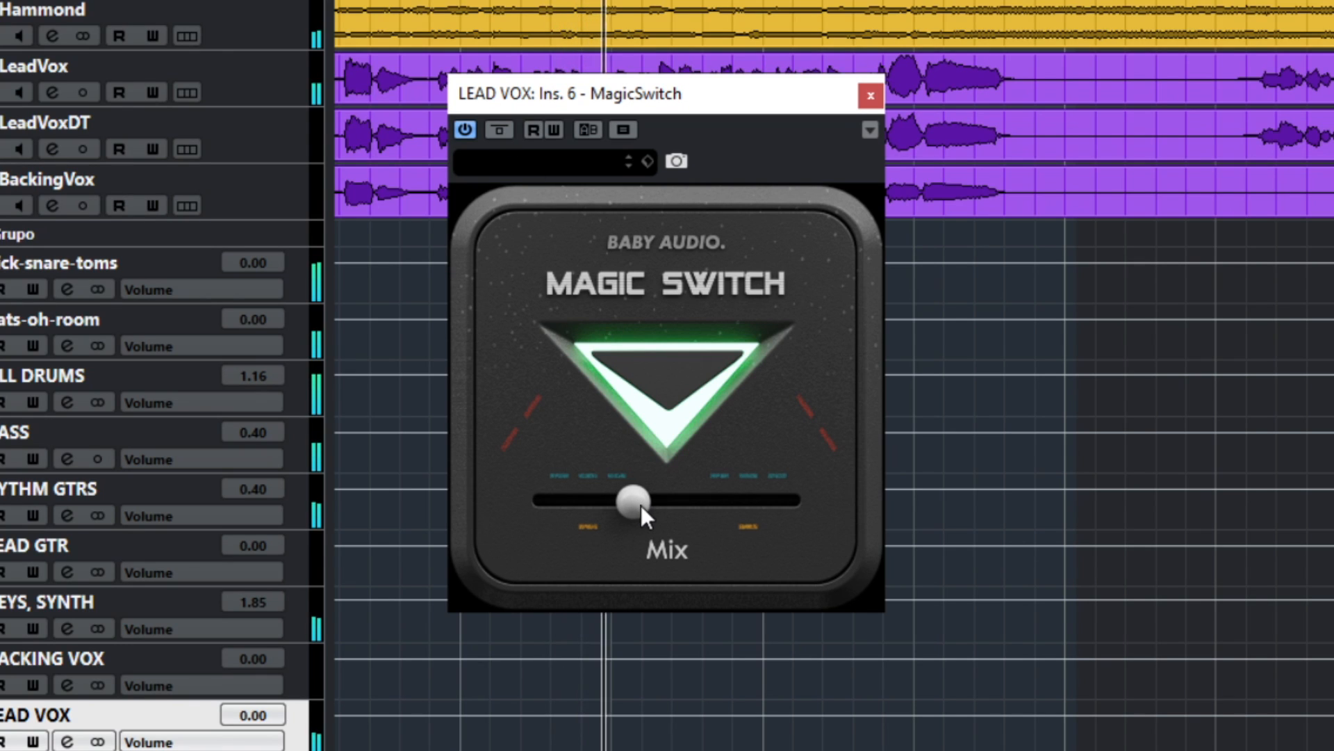
left_click(497, 130)
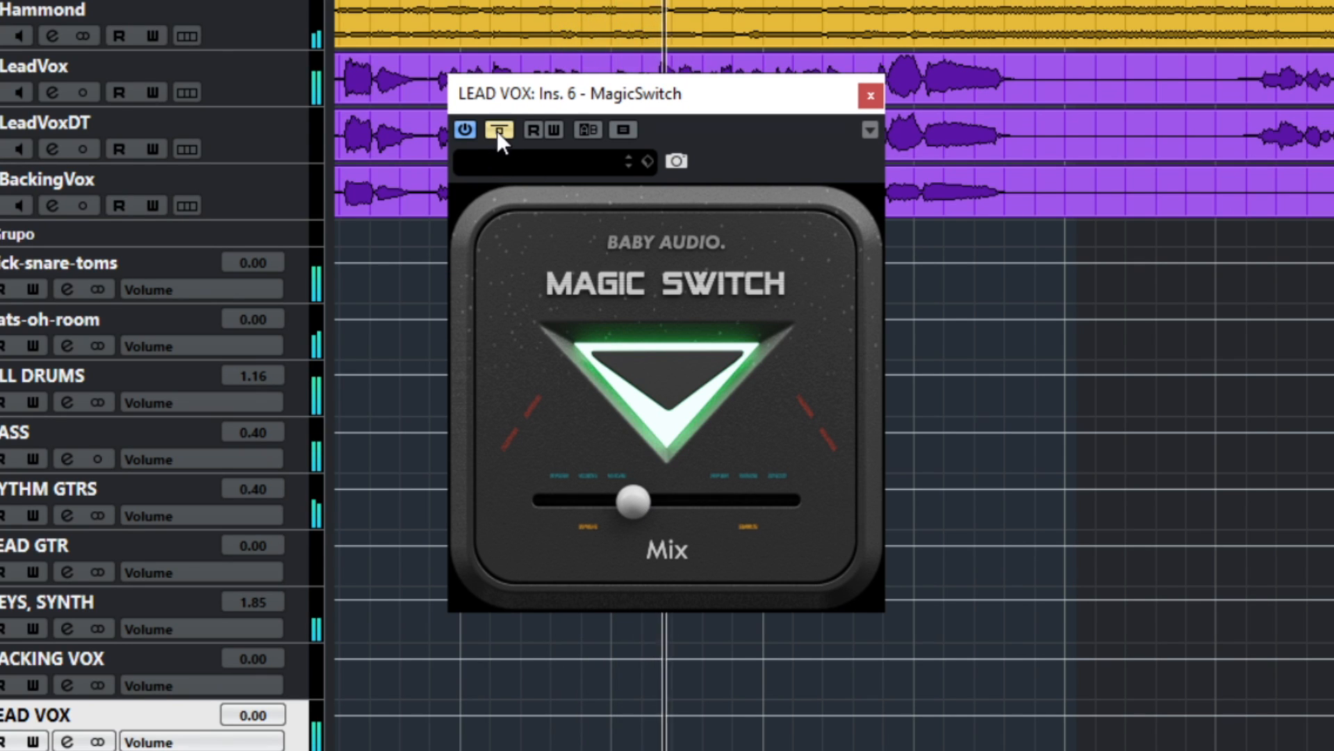
left_click(497, 130)
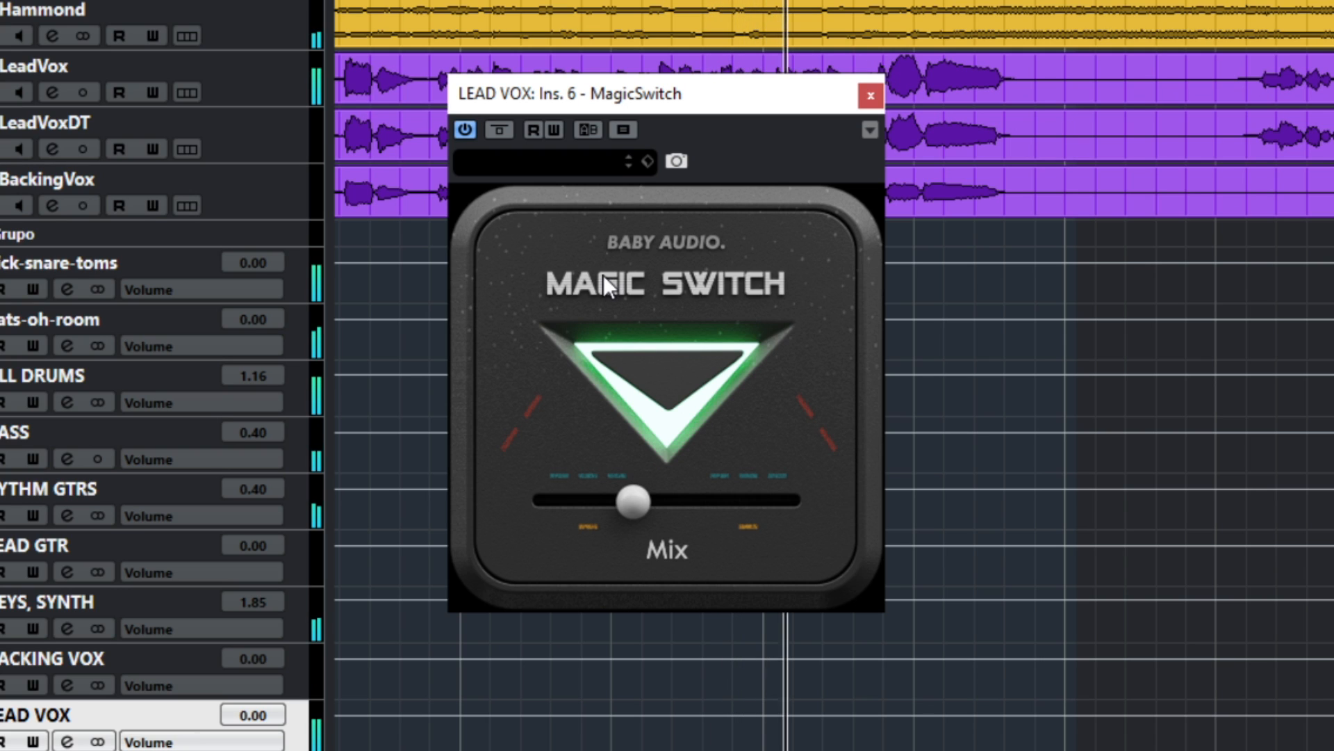
left_click(502, 132)
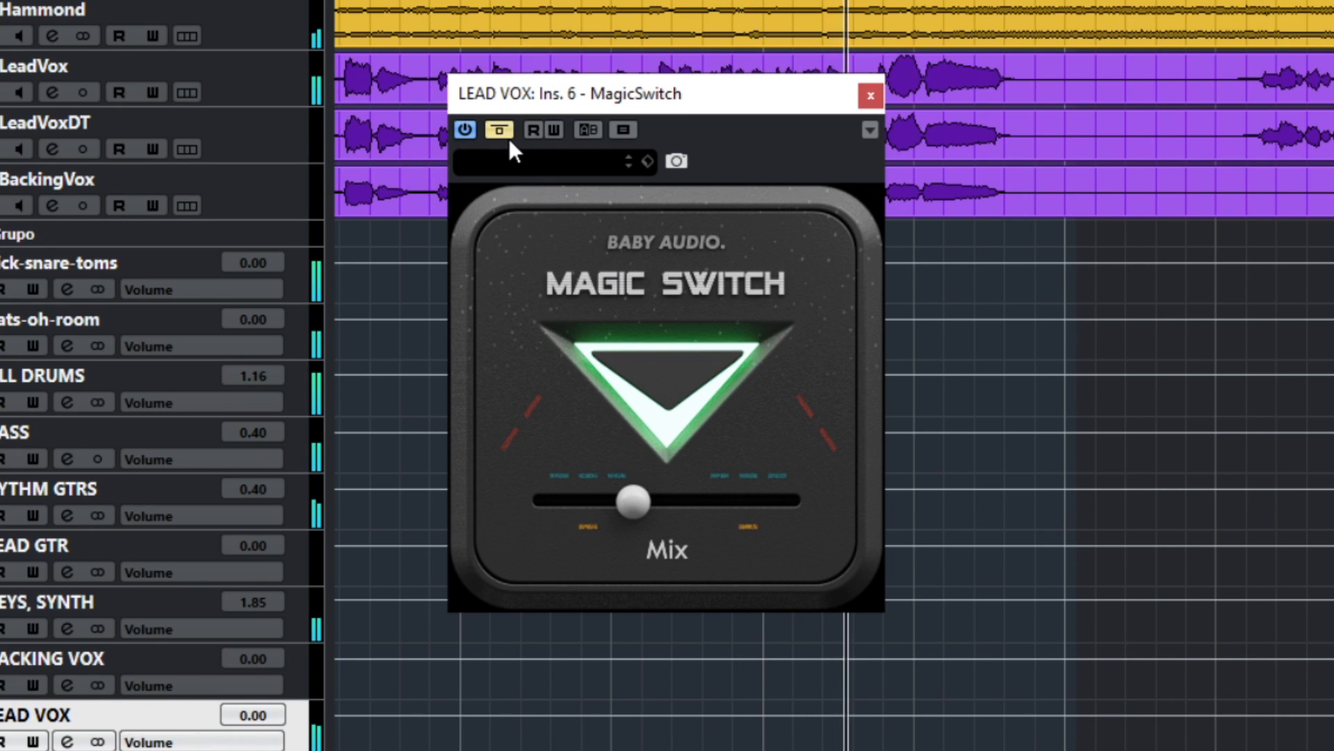
left_click(502, 130)
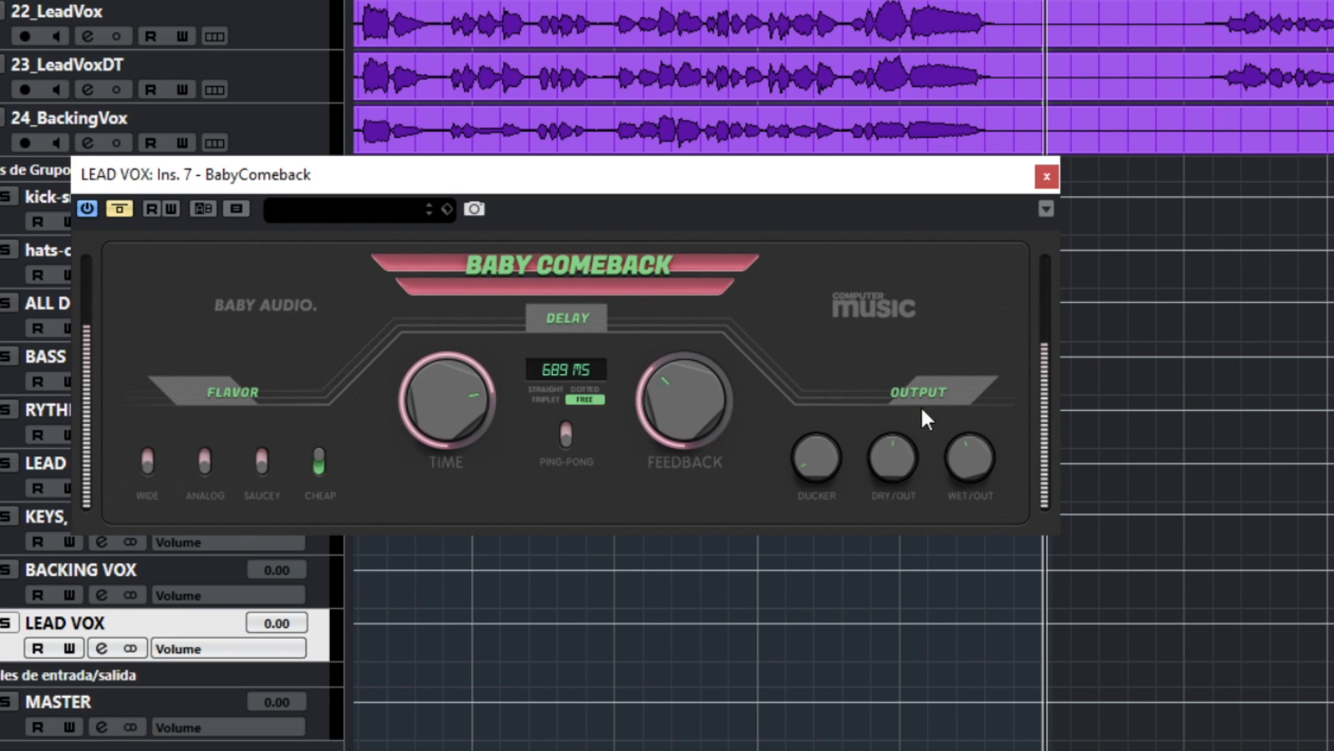
Switch to Calculator and divide 60000 by the project tempo of 87 to work out the delay time
mouse_move(971, 479)
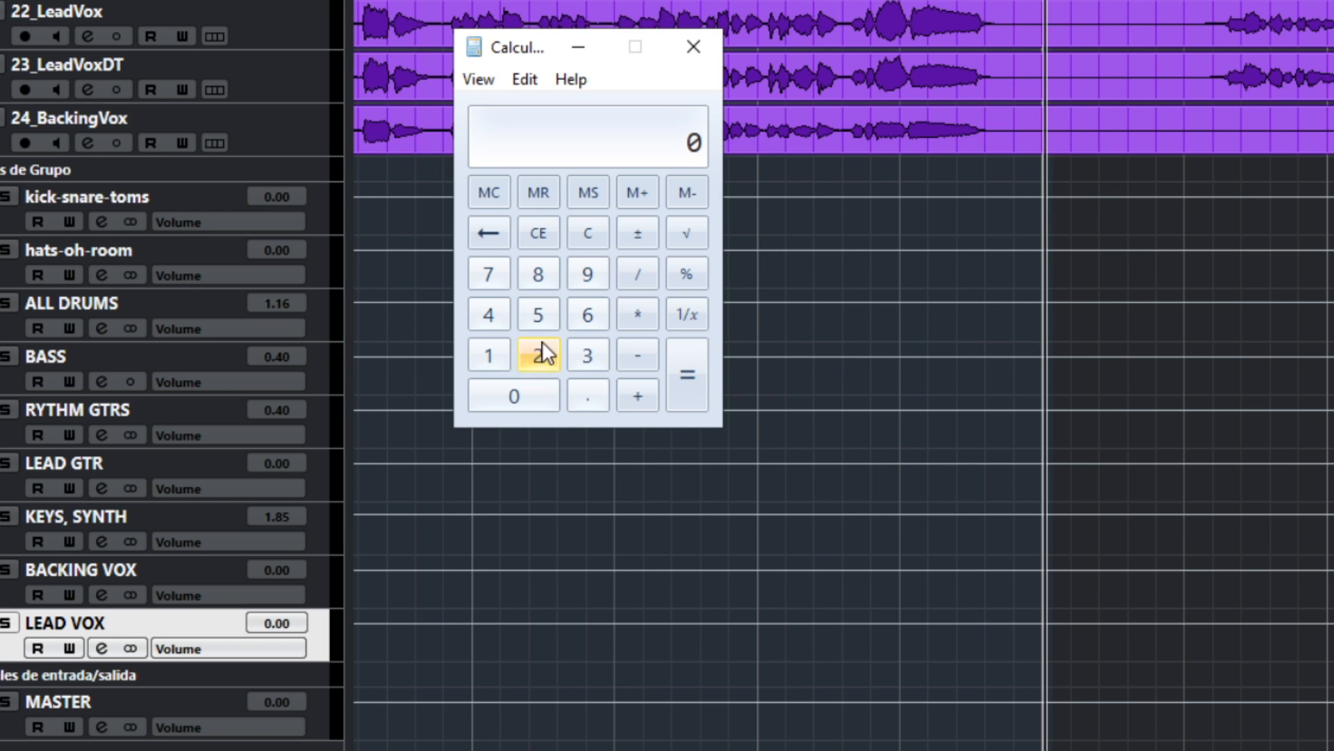
left_click(587, 314)
left_click(528, 396)
left_click(528, 396)
left_click(526, 395)
left_click(525, 395)
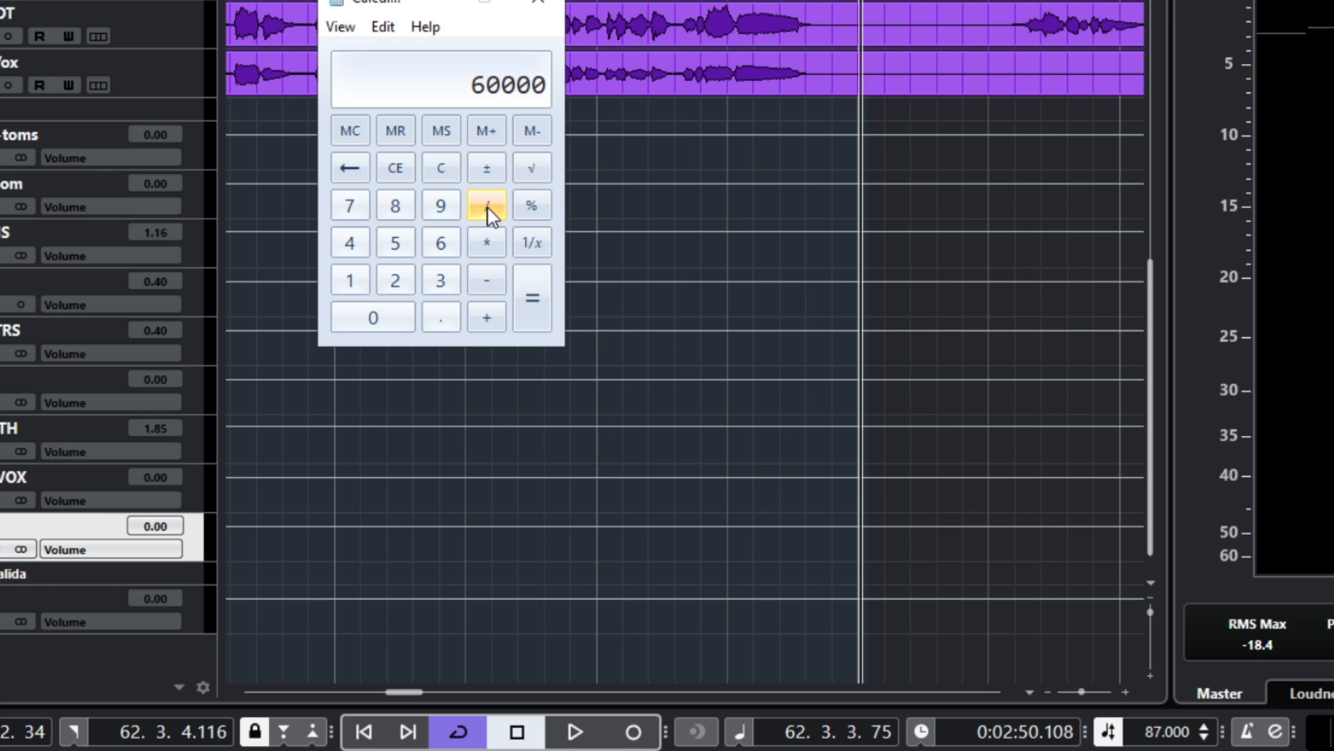
left_click(639, 276)
left_click(395, 206)
left_click(350, 206)
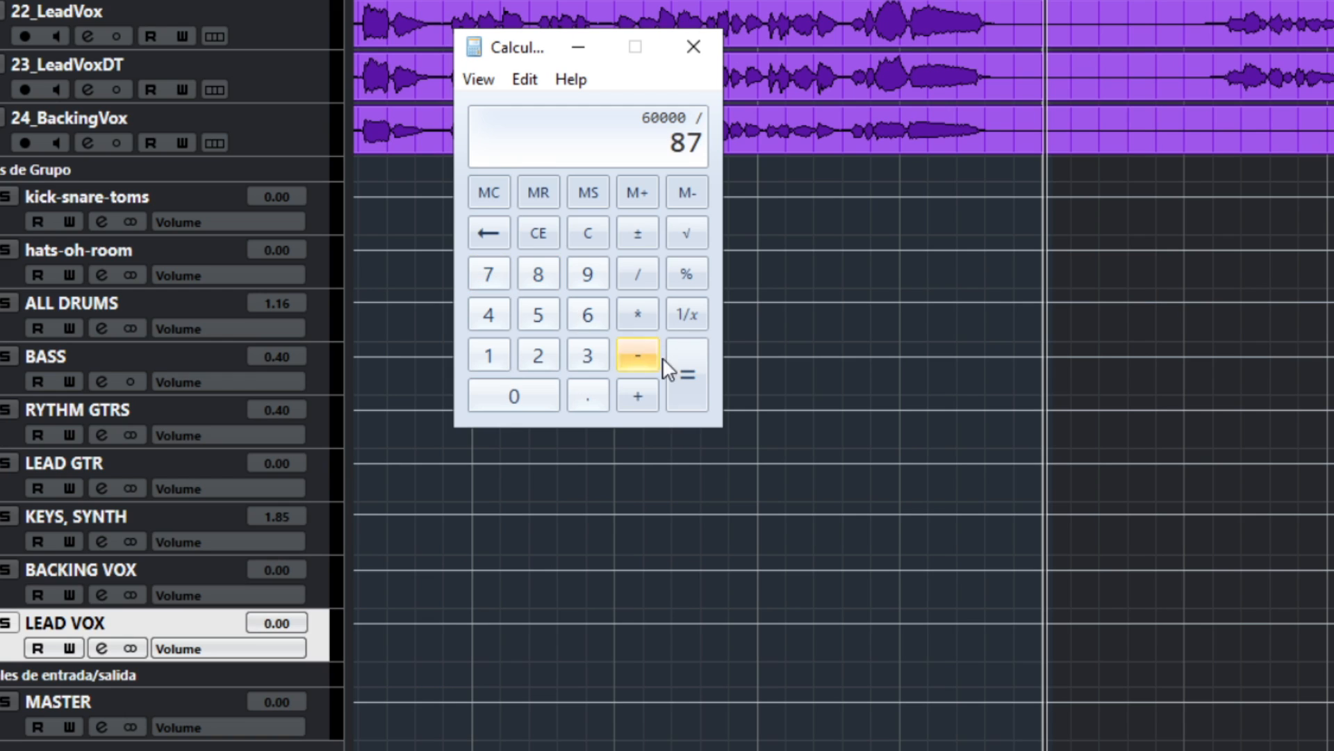
left_click(686, 379)
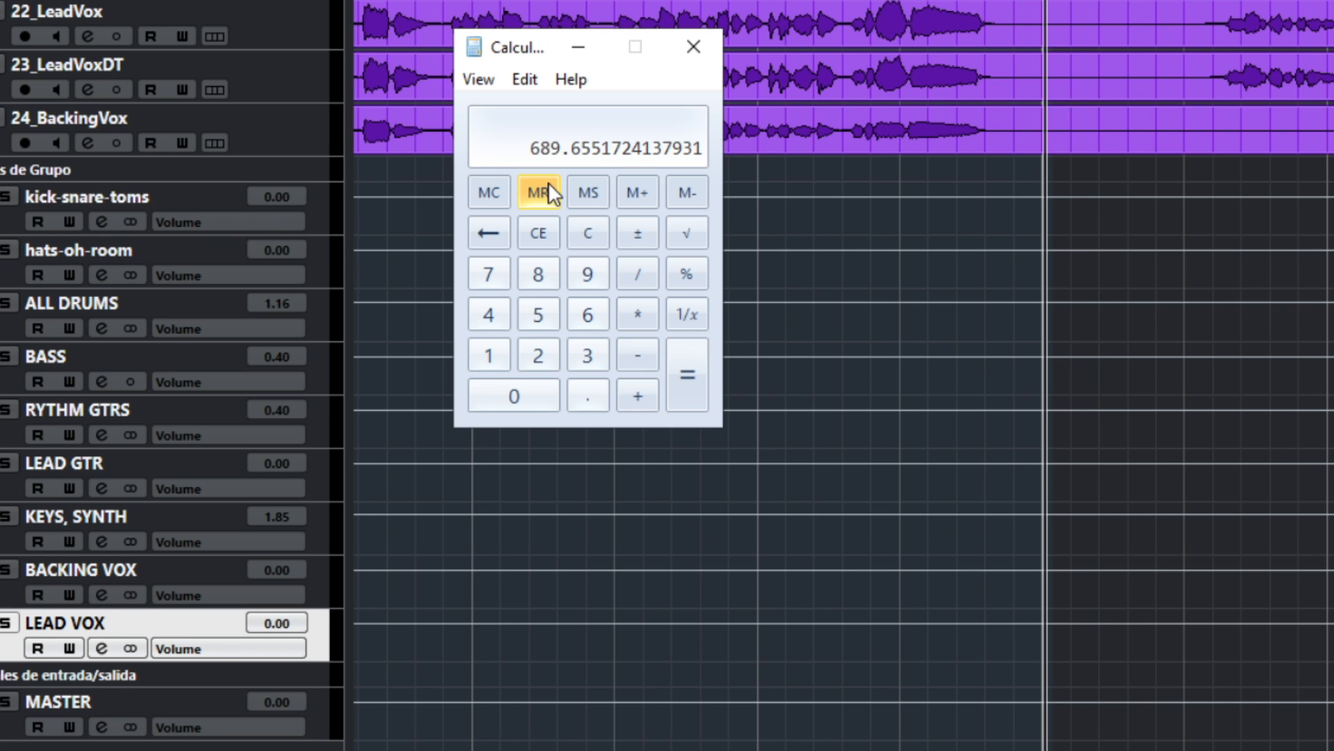
Multiply the calculated delay time by 2
left_click(644, 314)
left_click(541, 353)
left_click(697, 380)
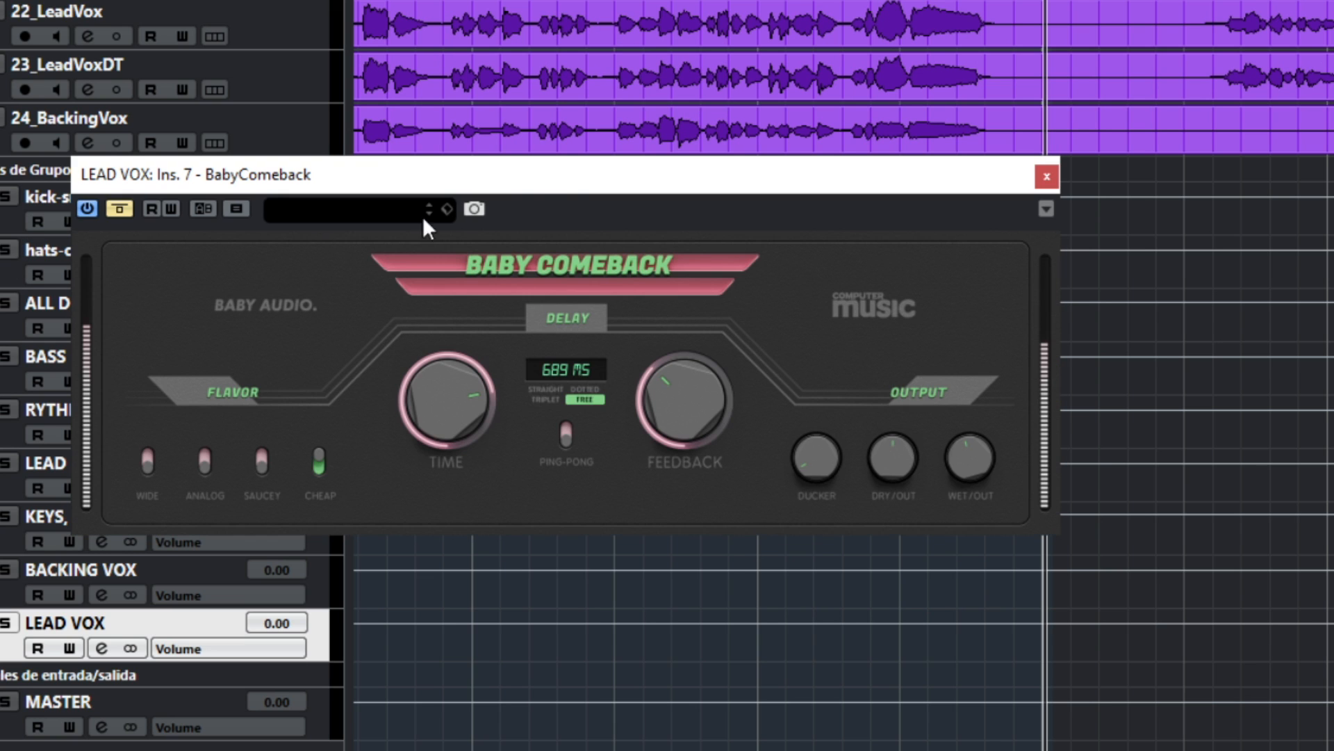
Move the BabyComeback window slightly up the screen and raise the delay's Feedback a little
left_click_drag(535, 181, 602, 160)
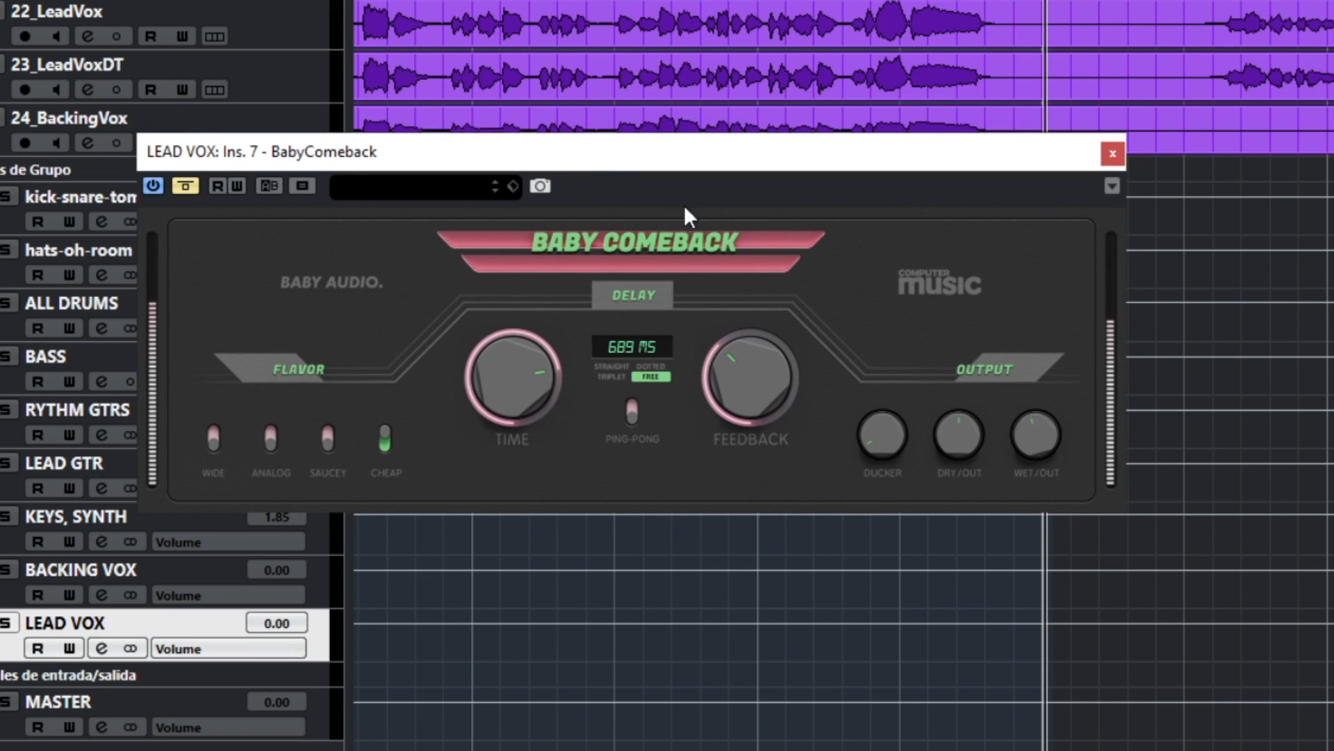
left_click_drag(689, 157, 694, 146)
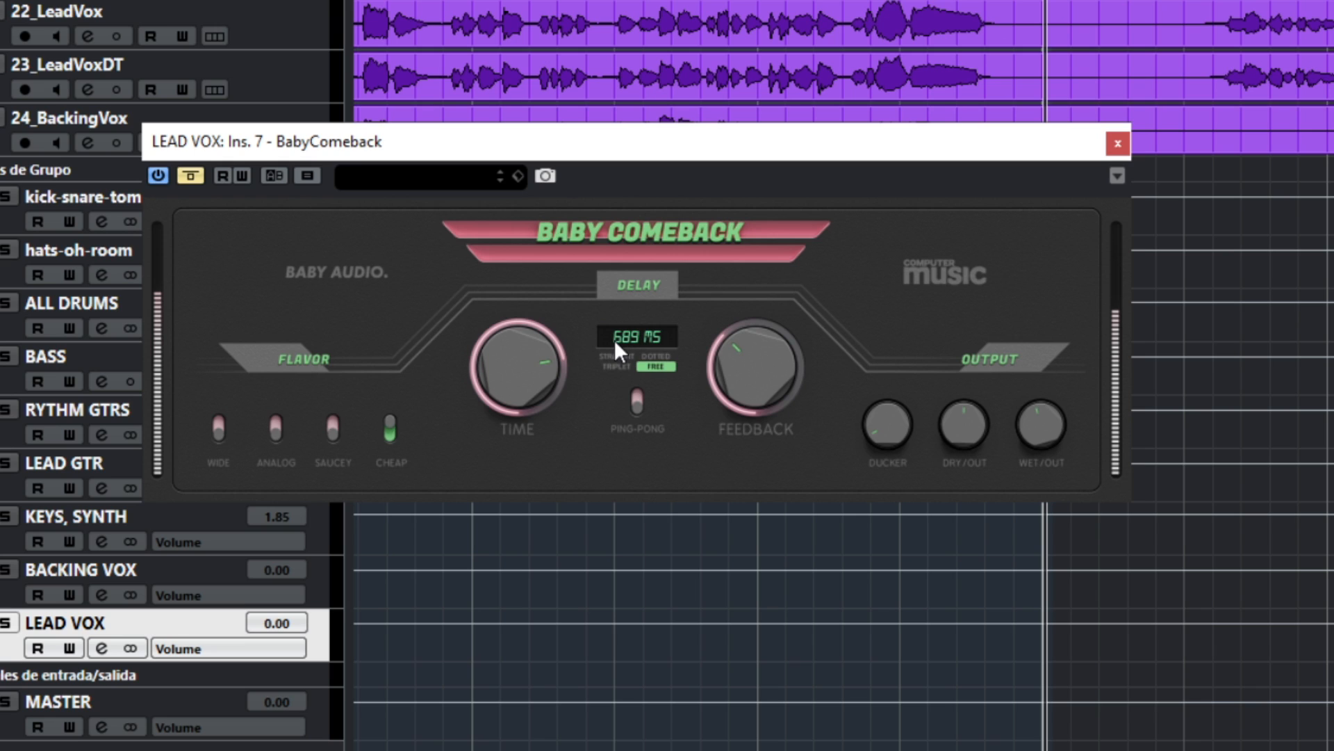
mouse_move(736, 371)
left_mouse_down()
mouse_move(751, 345)
mouse_move(745, 385)
mouse_move(748, 375)
left_mouse_up()
left_click(444, 434)
Try BabyComeback's Wet/Out from 0 up to 59 in the mix, and at 82 with LEAD VOX soloed
left_click_drag(1040, 419, 1040, 437)
left_click_drag(1038, 422, 1028, 529)
left_click_drag(1042, 438, 1035, 318)
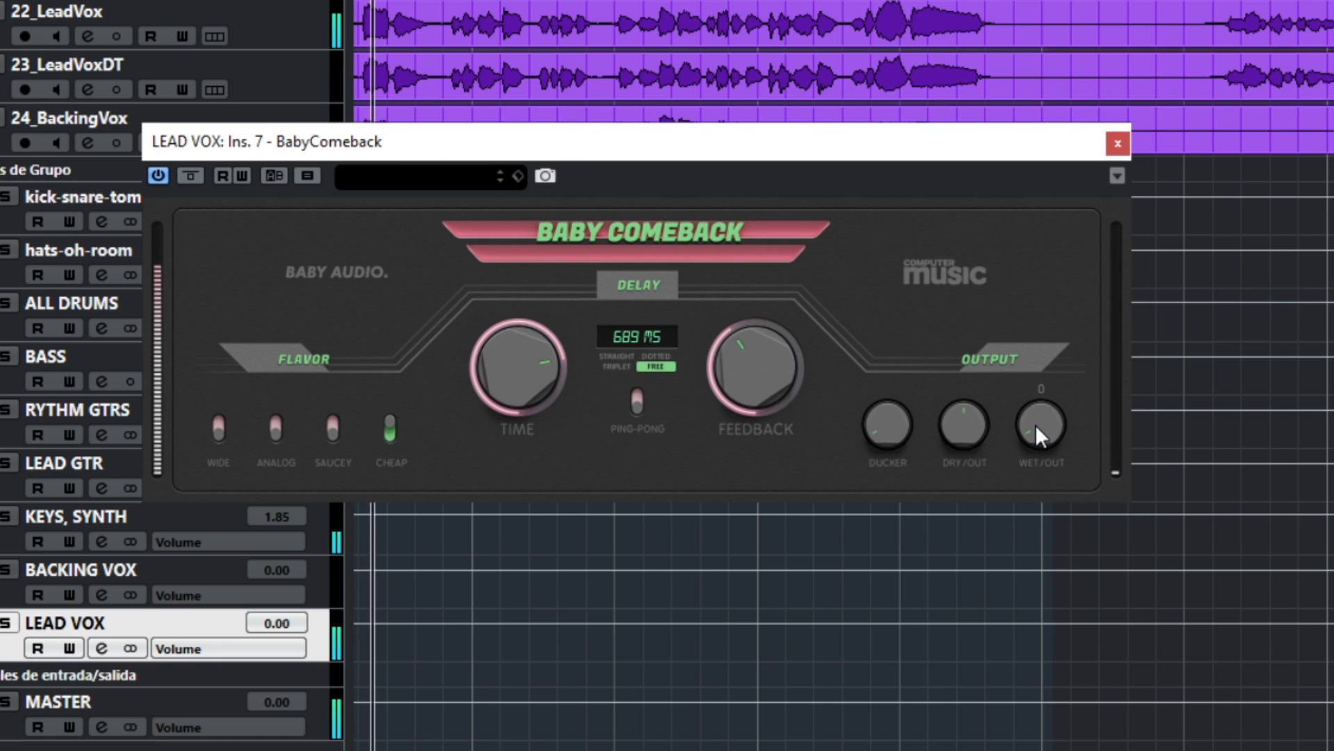
left_click_drag(1036, 424, 1023, 309)
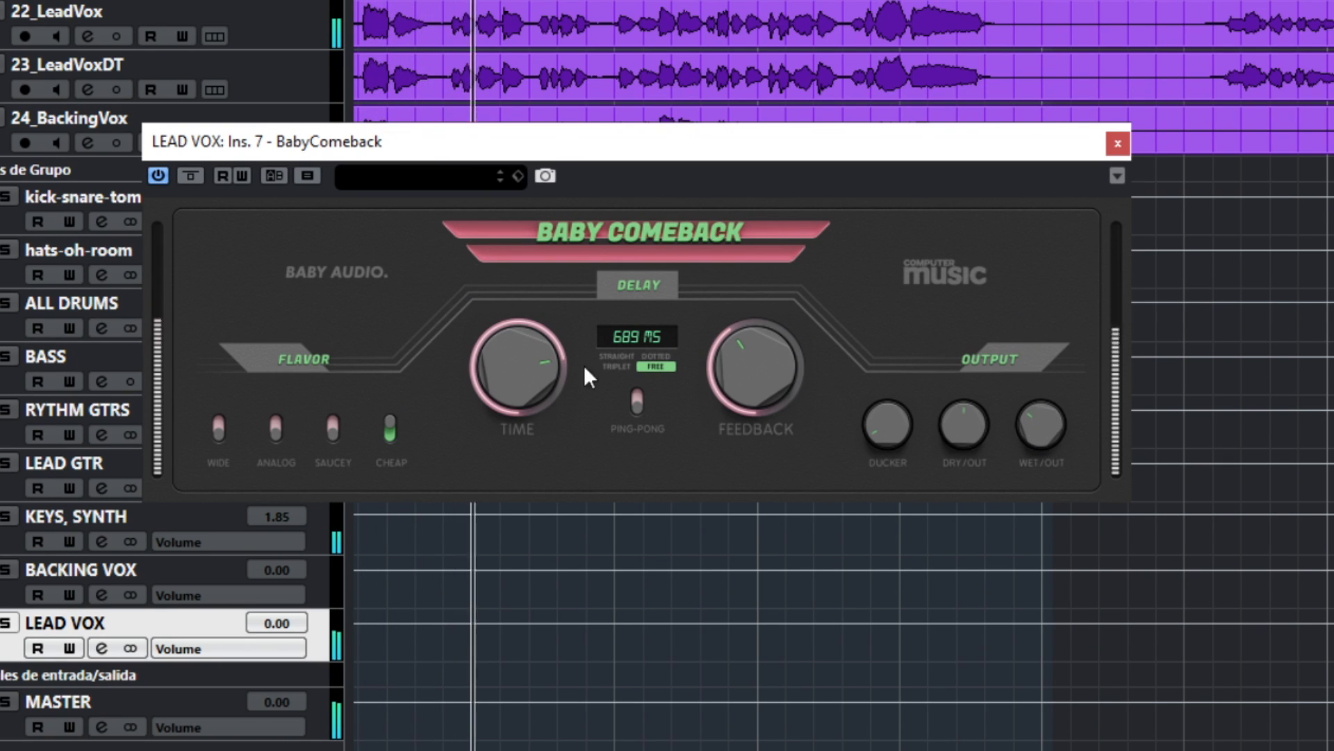
left_click(7, 623)
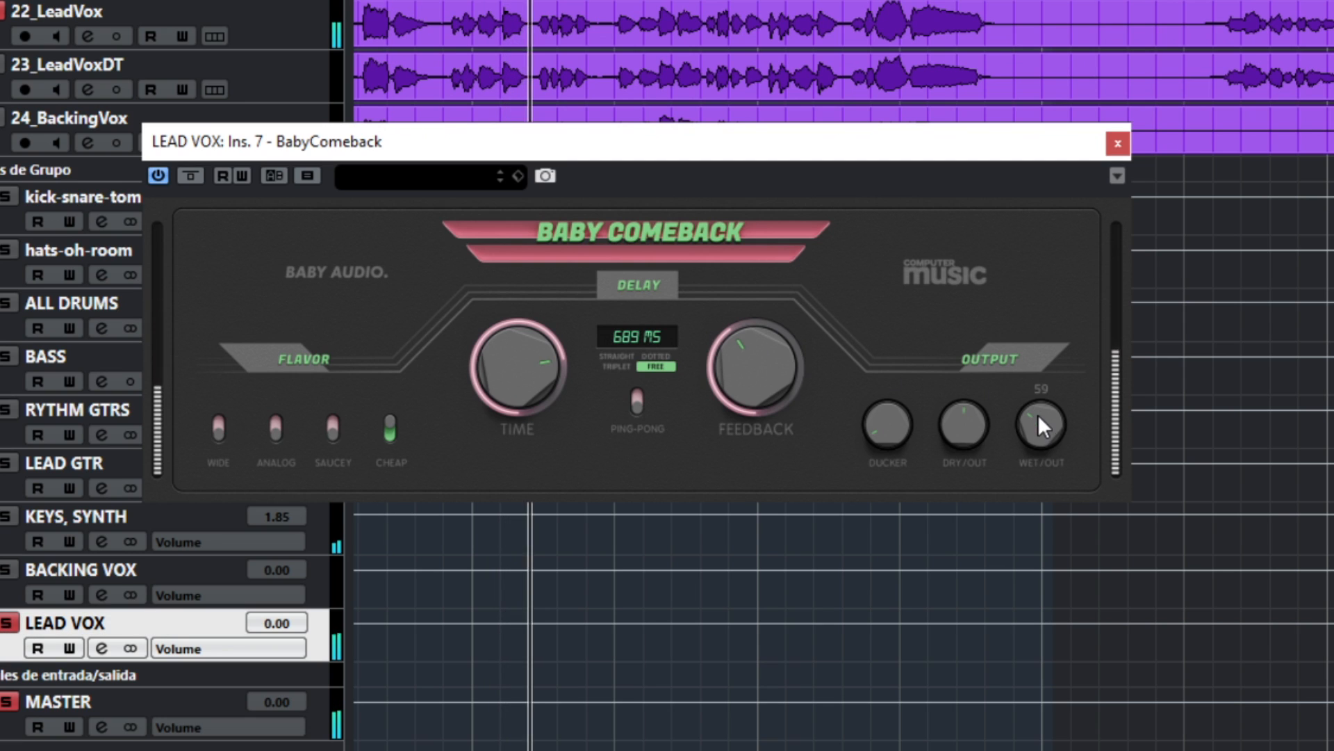
left_click_drag(1039, 420, 1020, 396)
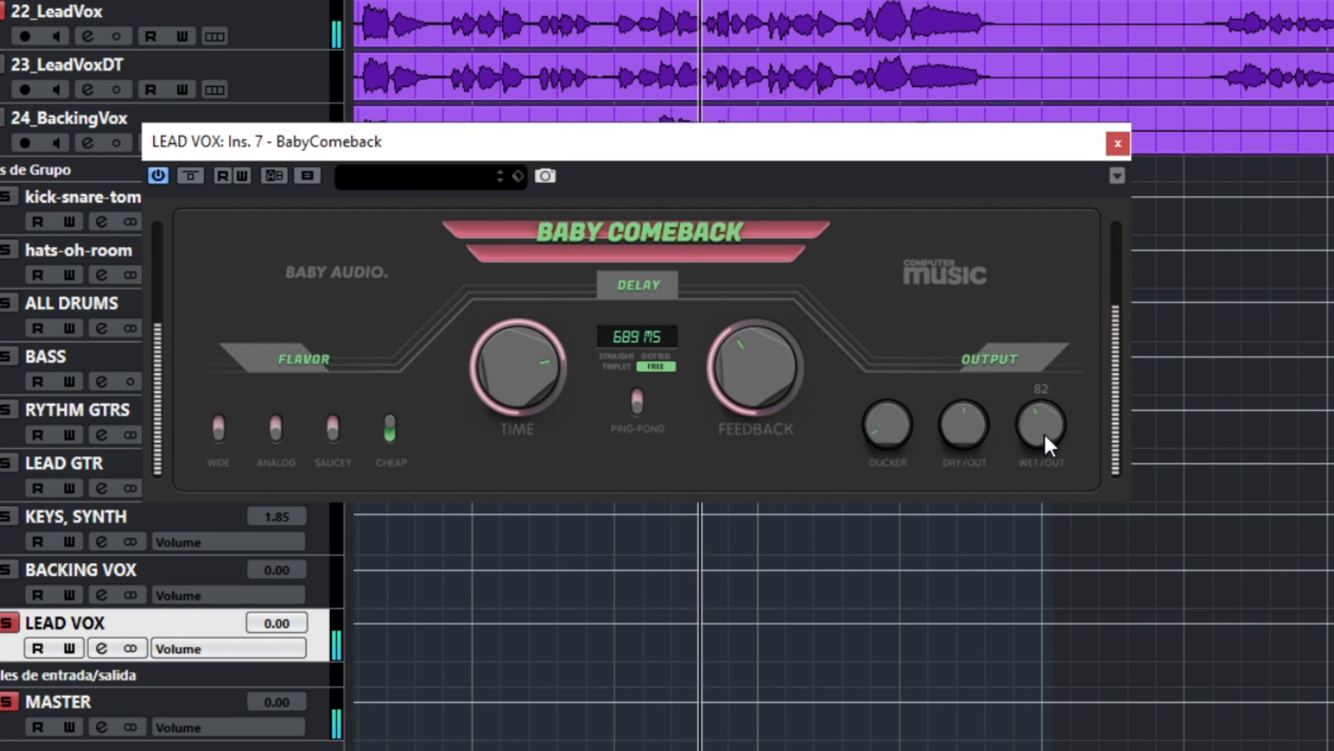
Lower BabyComeback's Wet/Out fully and bring the delay back in gradually through 19 with the other tracks playing
left_click_drag(1045, 433, 1031, 548)
left_click_drag(1029, 500, 1017, 457)
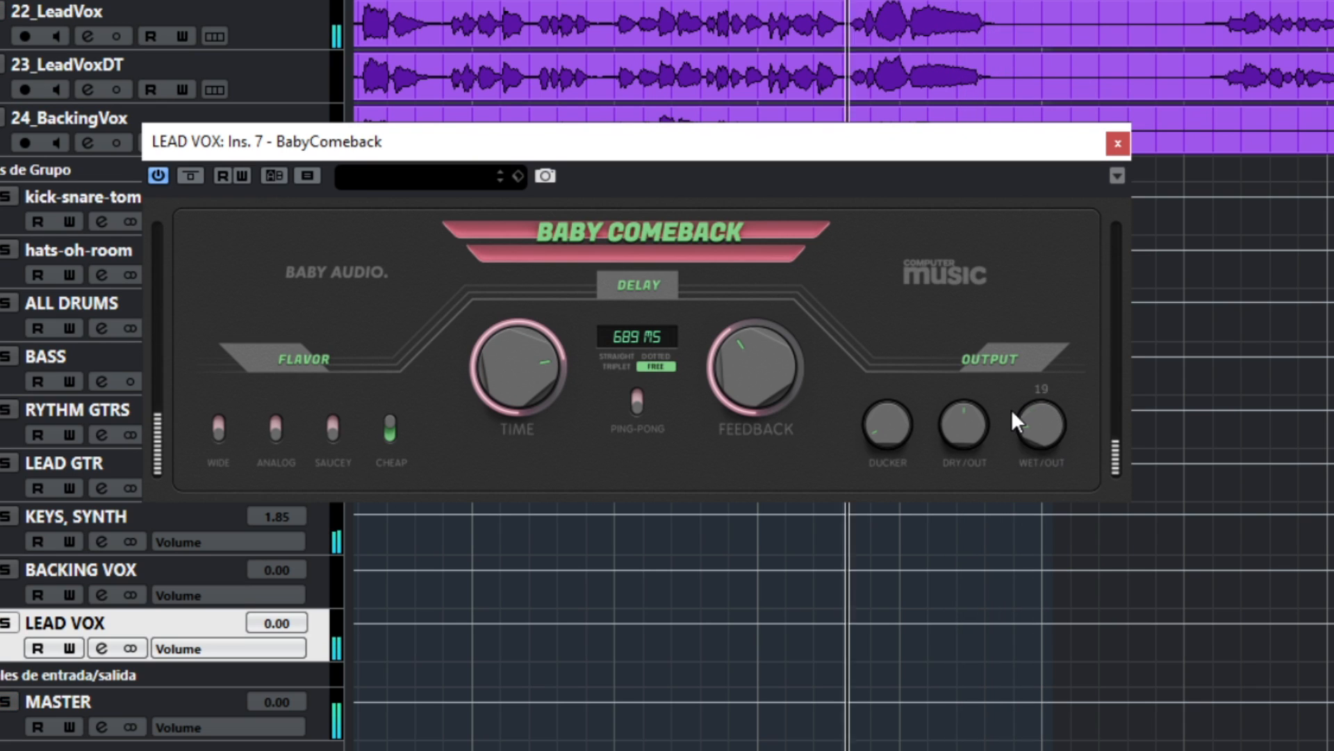
left_click_drag(1012, 409, 992, 268)
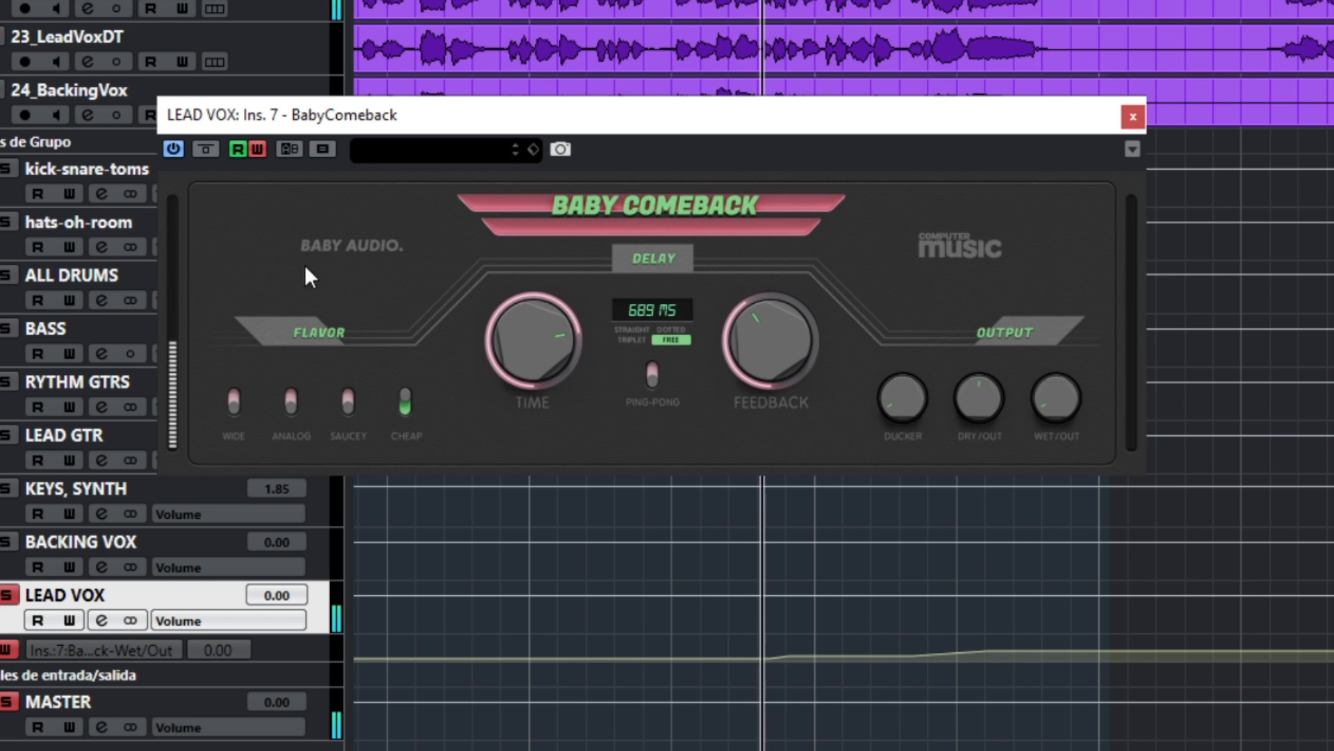
Set BabyComeback's delay time to 1379 ms during playback, writing the change into the LEAD VOX automation
double_click(630, 310)
type("1379")
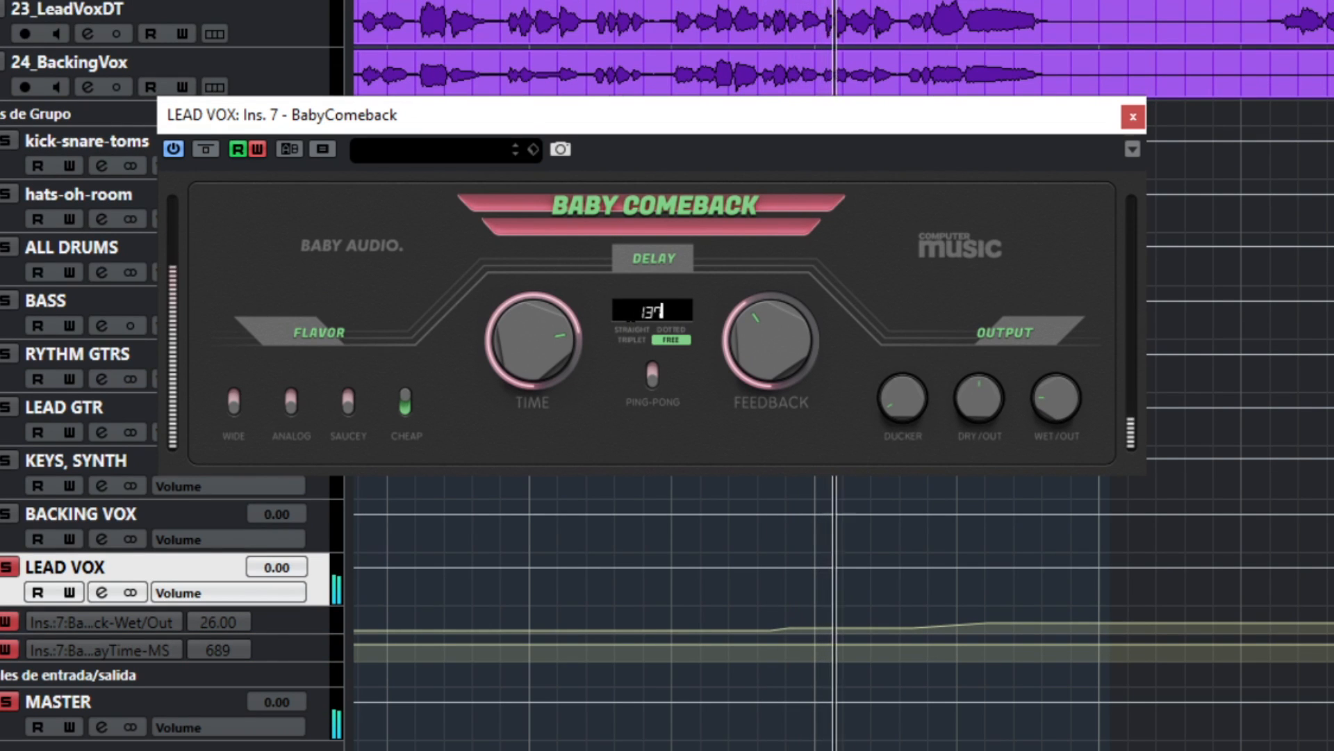
key("Return")
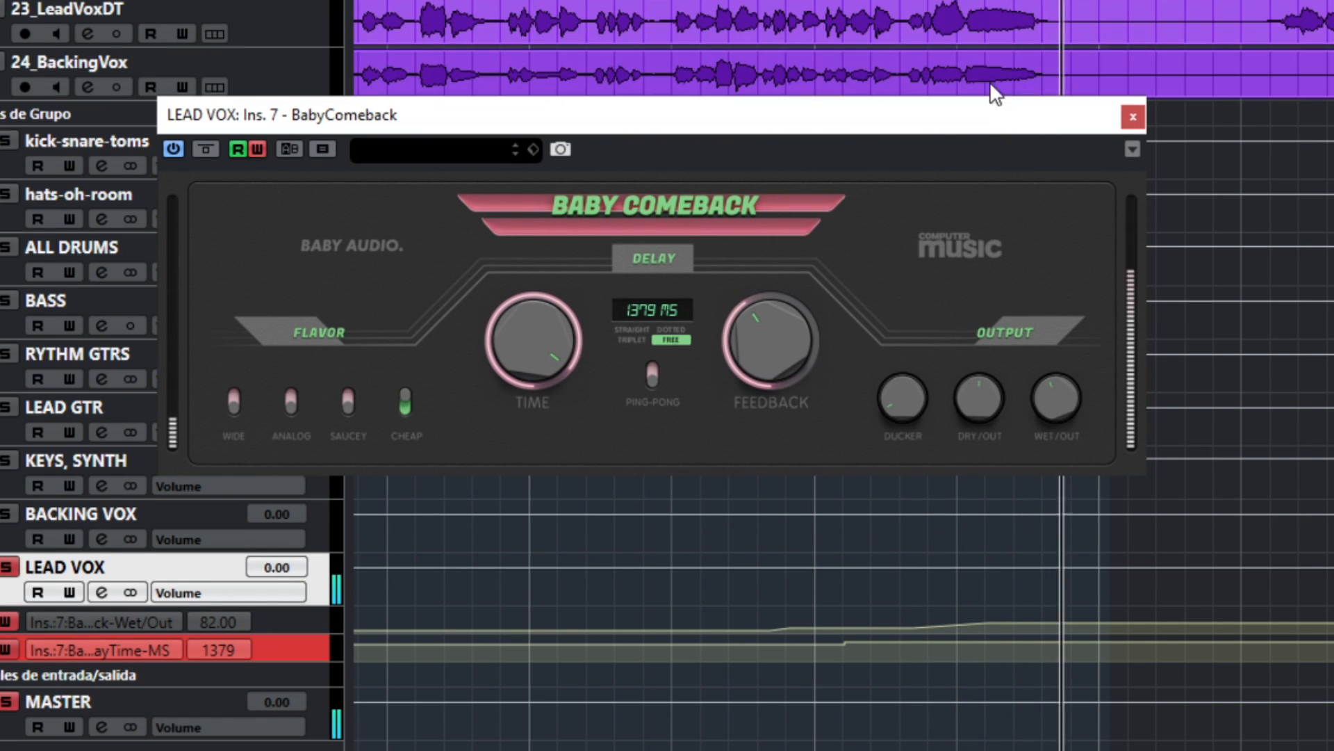
left_click(861, 0)
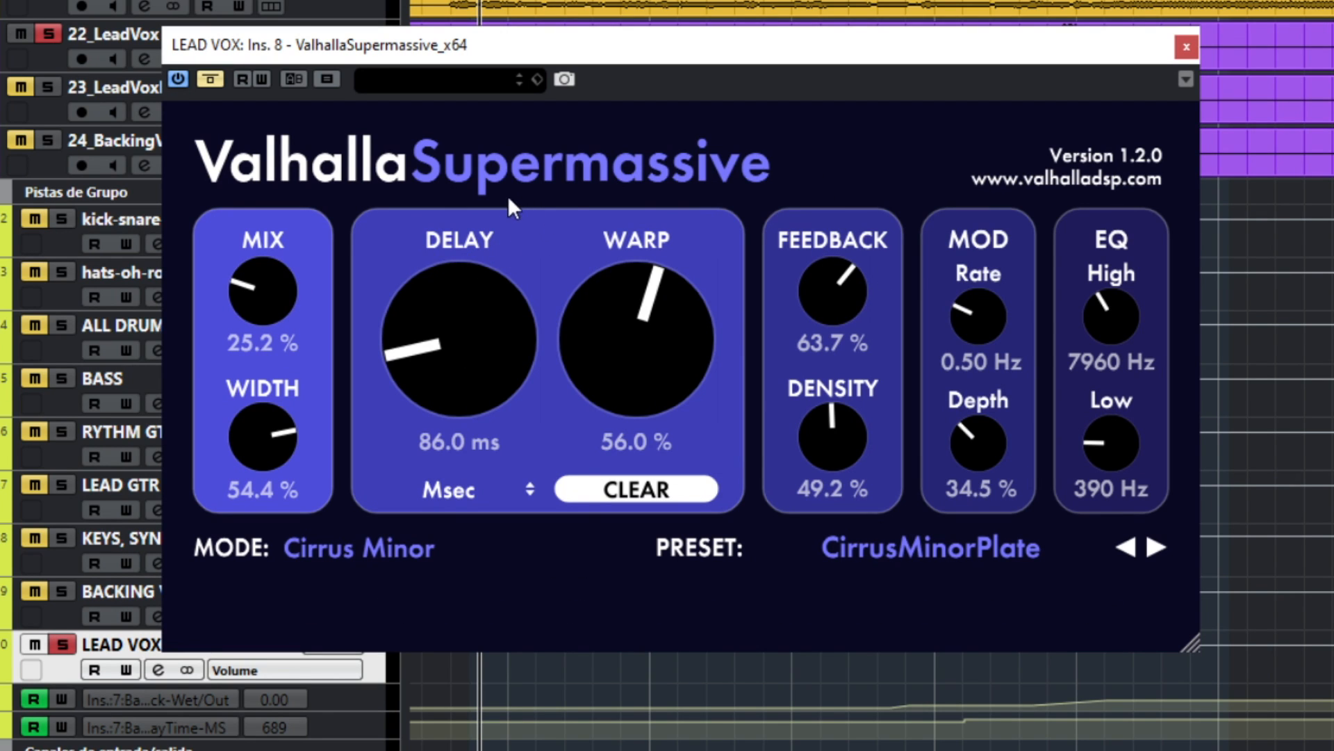
Locate CirrusMinorPlate among ValhallaSupermassive's B-Medium reverb presets and close the preset list
left_click(934, 544)
mouse_move(1029, 432)
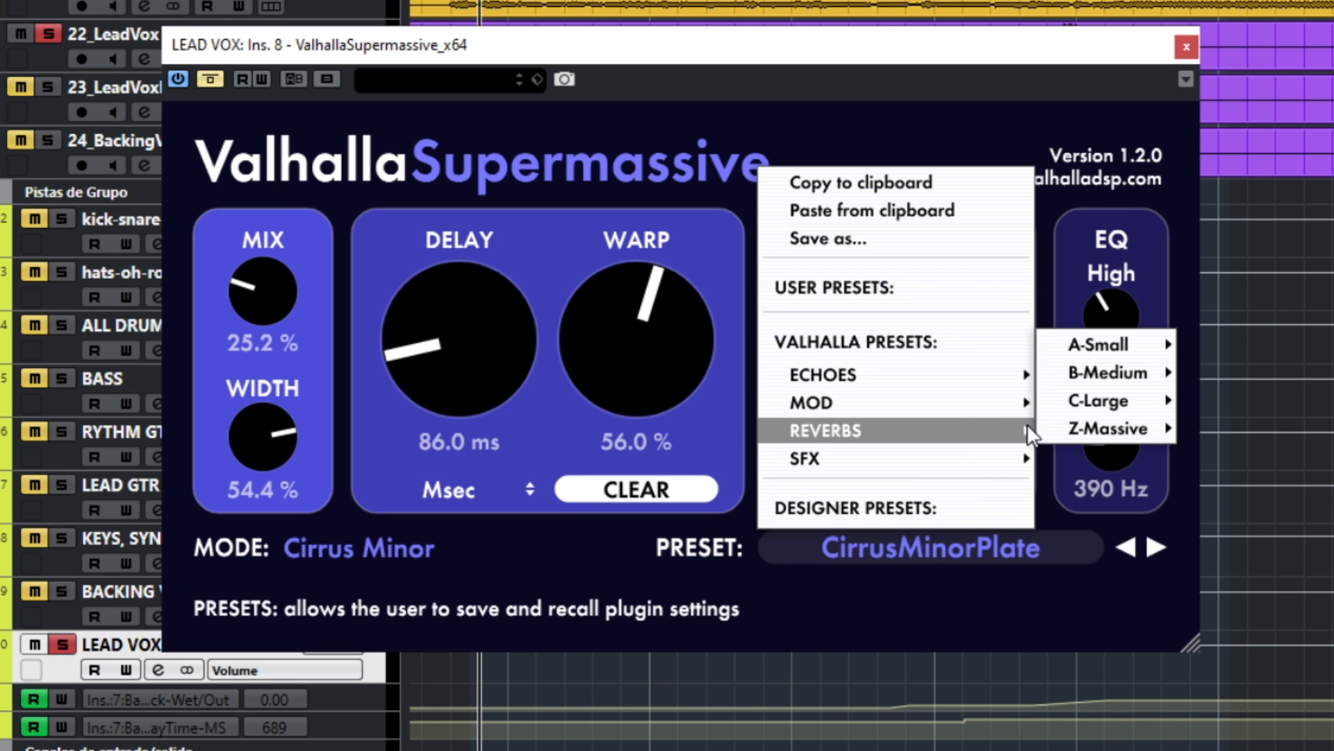
mouse_move(1111, 371)
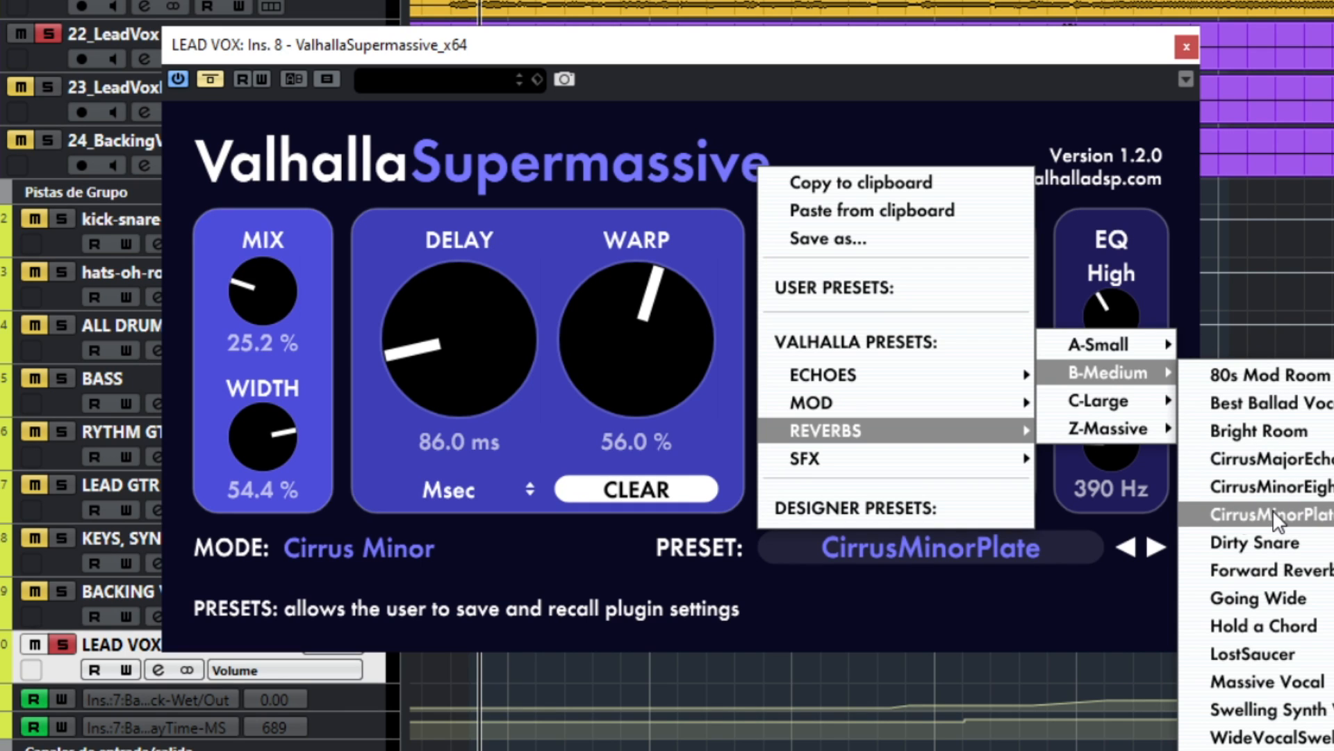
left_click(1033, 595)
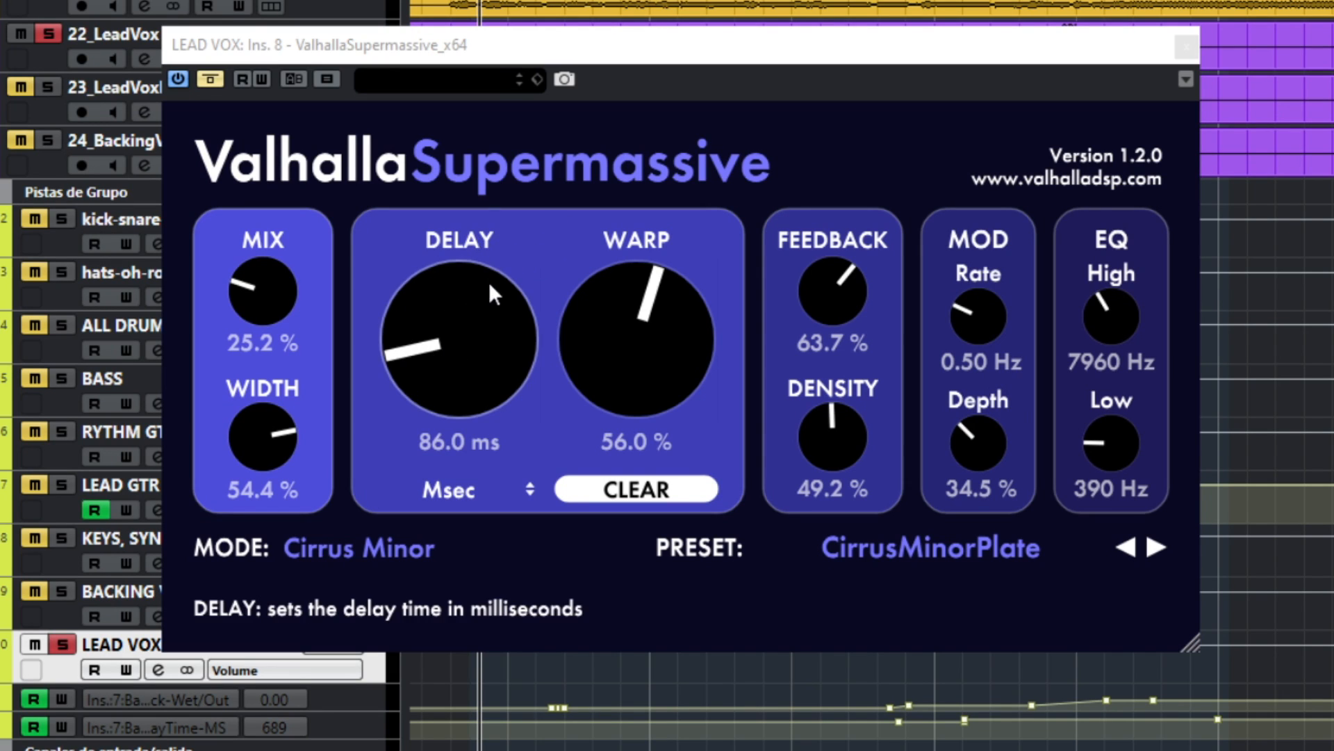
Switch to the calculator and divide 60000 by the tempo of 87
left_click(579, 474)
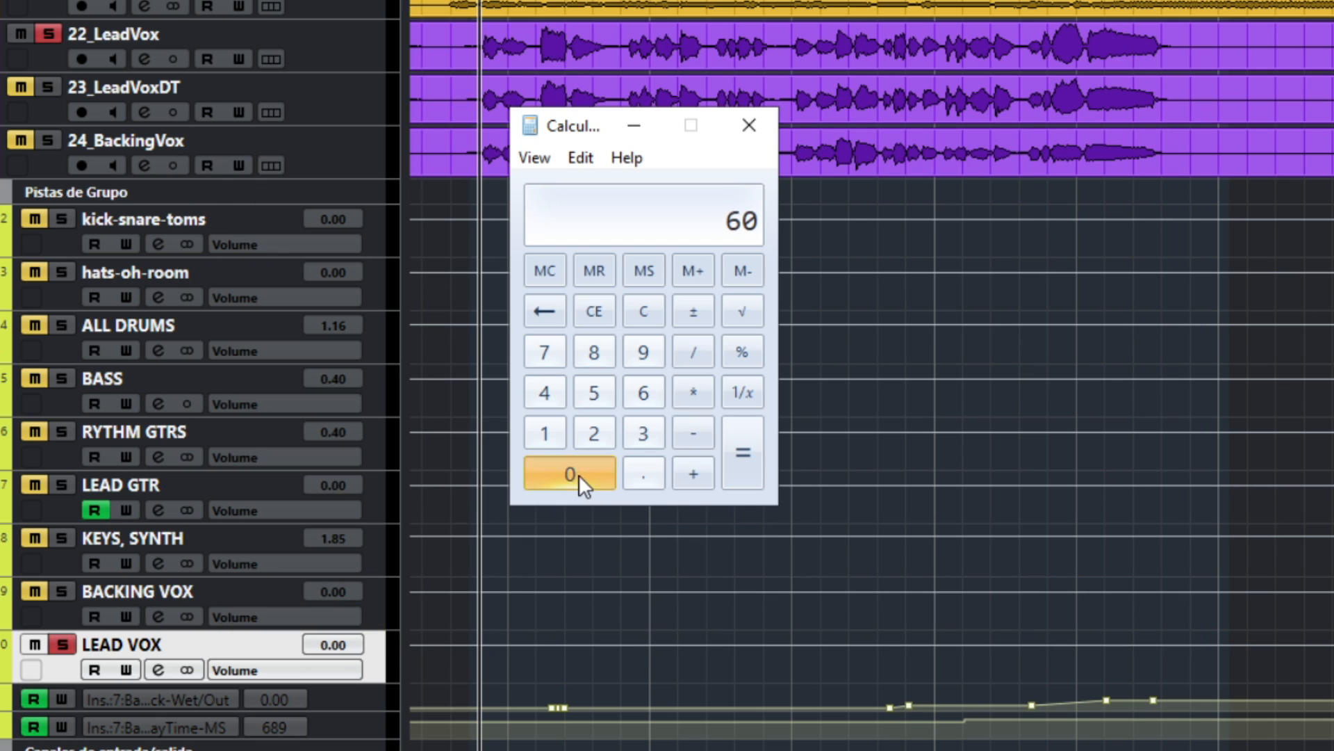
left_click(578, 474)
left_click(578, 474)
left_click(578, 474)
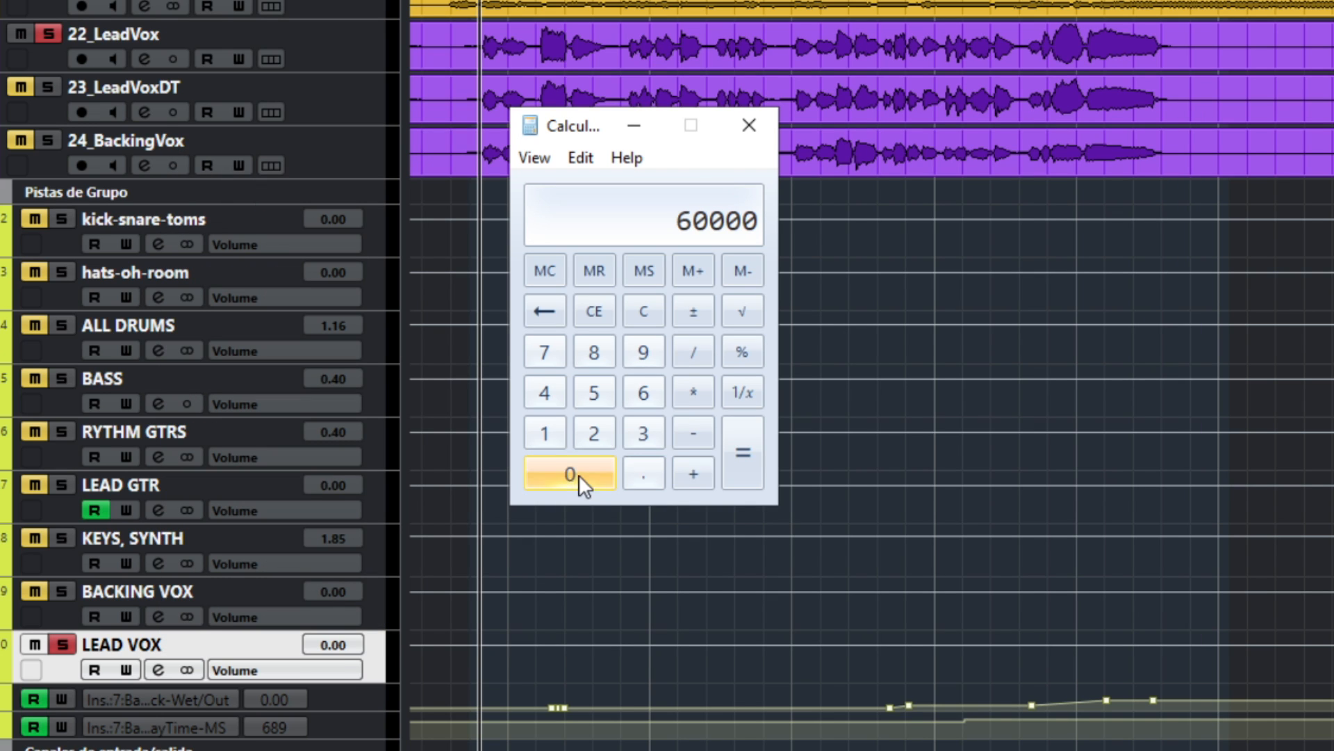
left_click(684, 365)
left_click(594, 351)
left_click(545, 352)
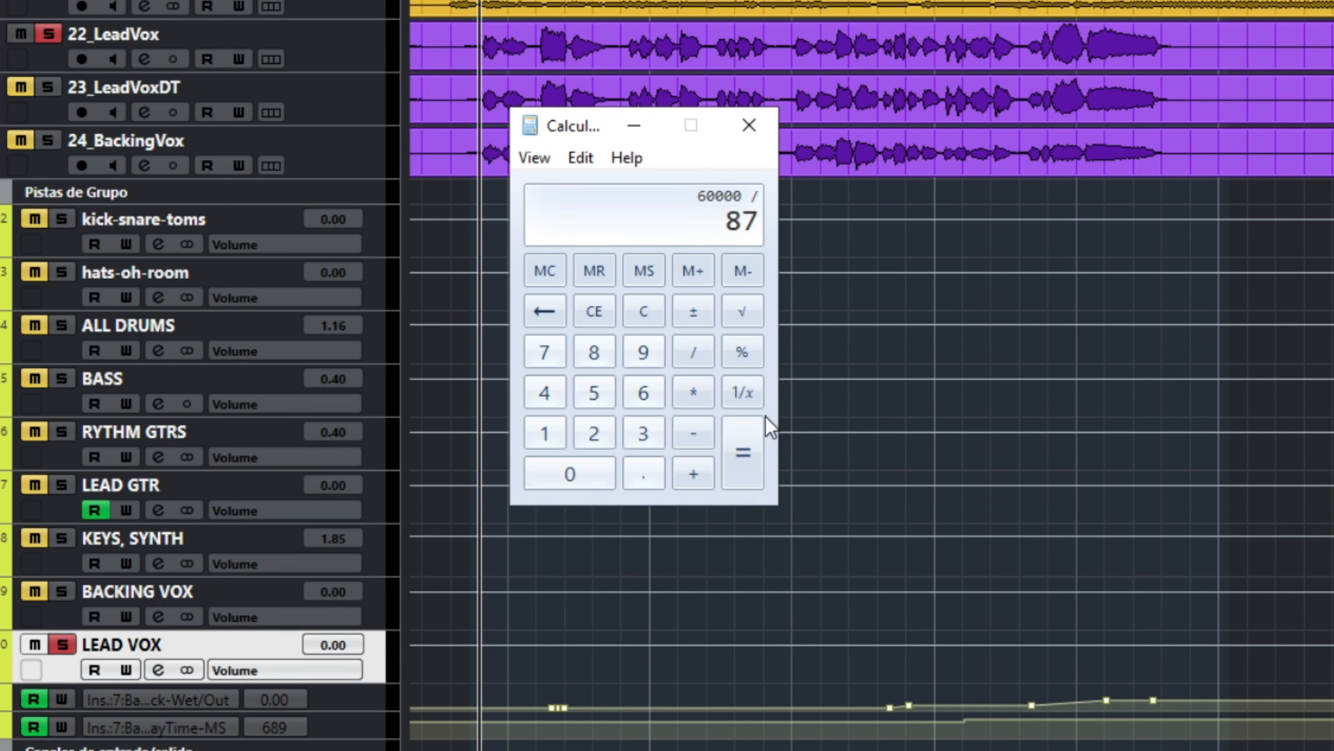
left_click(763, 452)
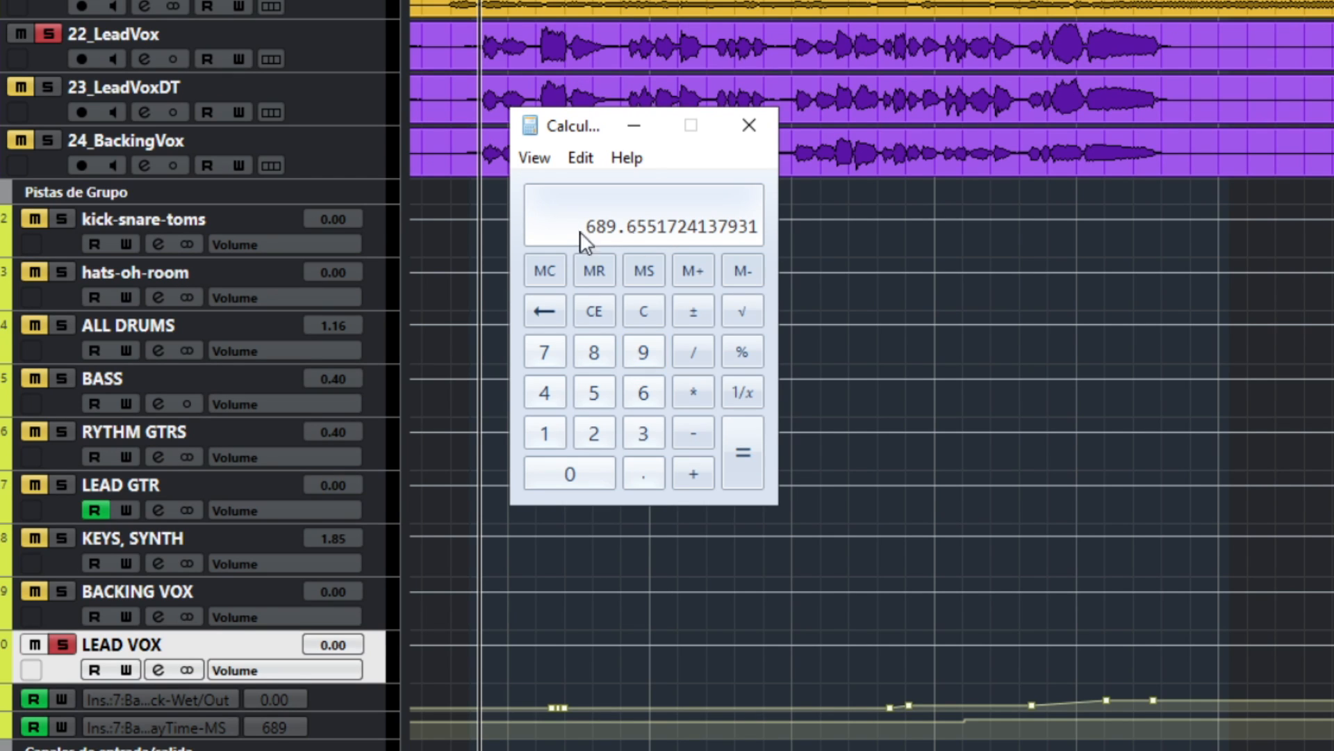
Divide the calculated beat length by 8
left_click(689, 351)
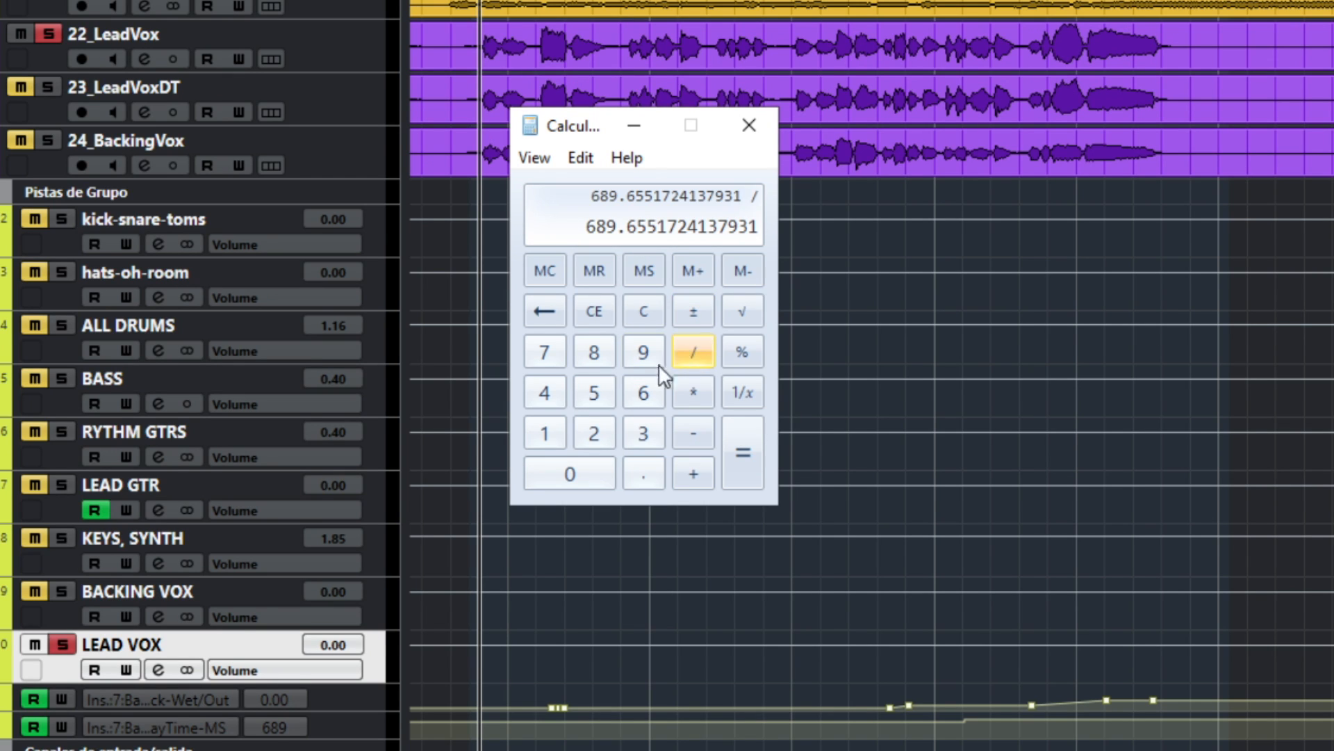
left_click(595, 352)
left_click(736, 439)
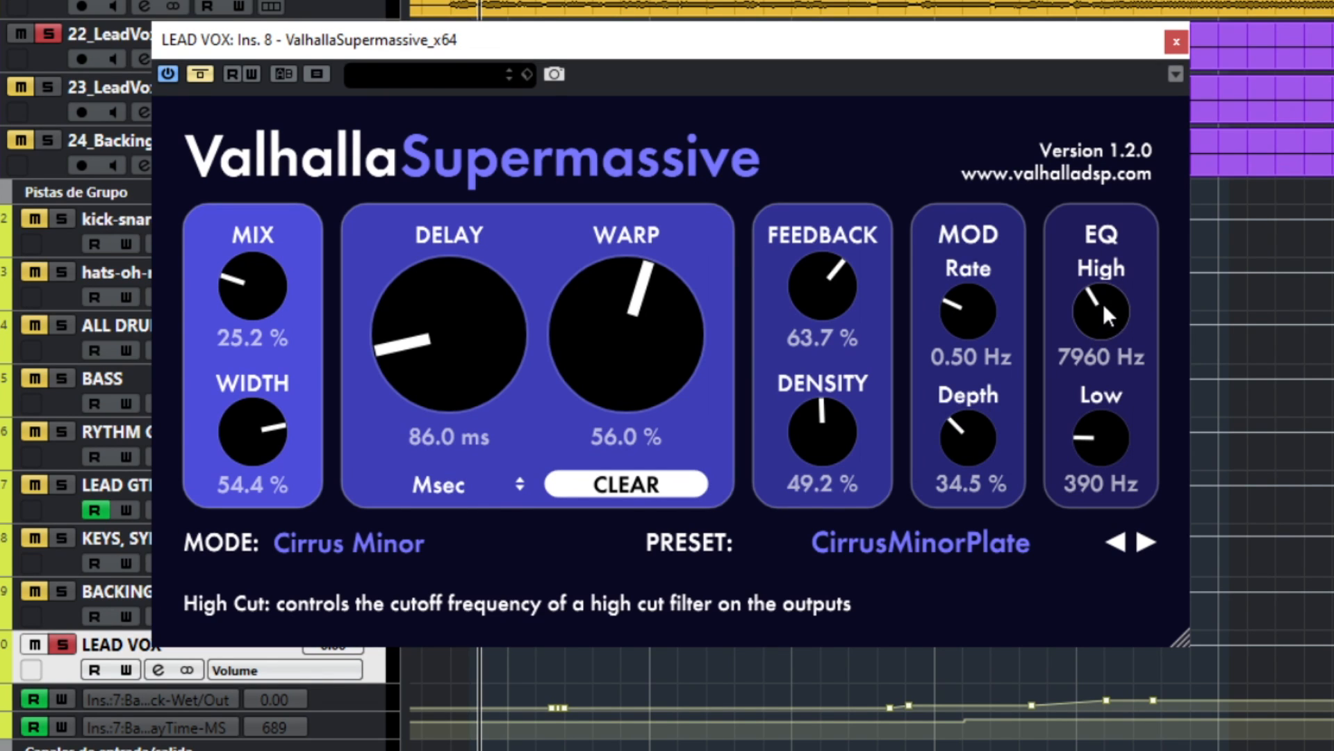
Set ValhallaSupermassive's EQ Low to 460 Hz and High to 7880 Hz, with Width at 52.0% and Mix at 24.0%
left_click_drag(1099, 436, 1091, 430)
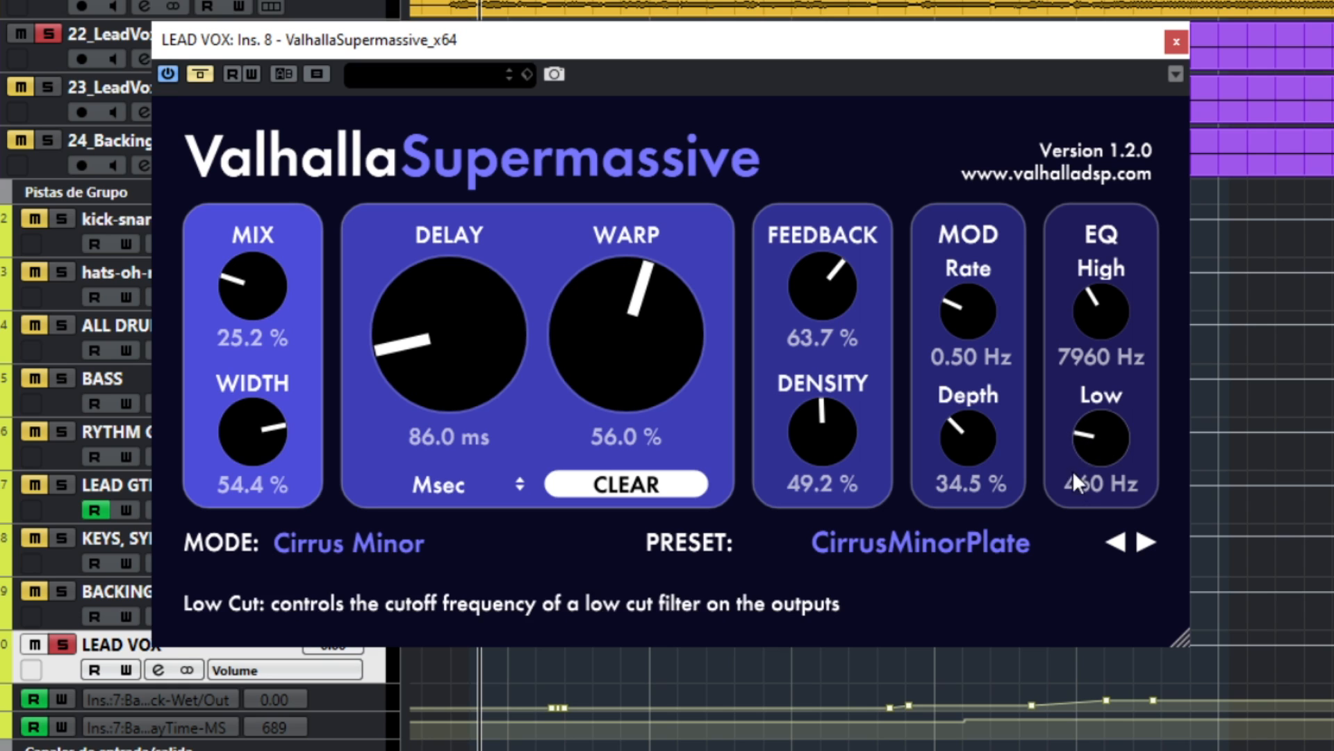
mouse_move(1096, 311)
left_mouse_down()
mouse_move(1091, 298)
mouse_move(1086, 313)
left_mouse_up()
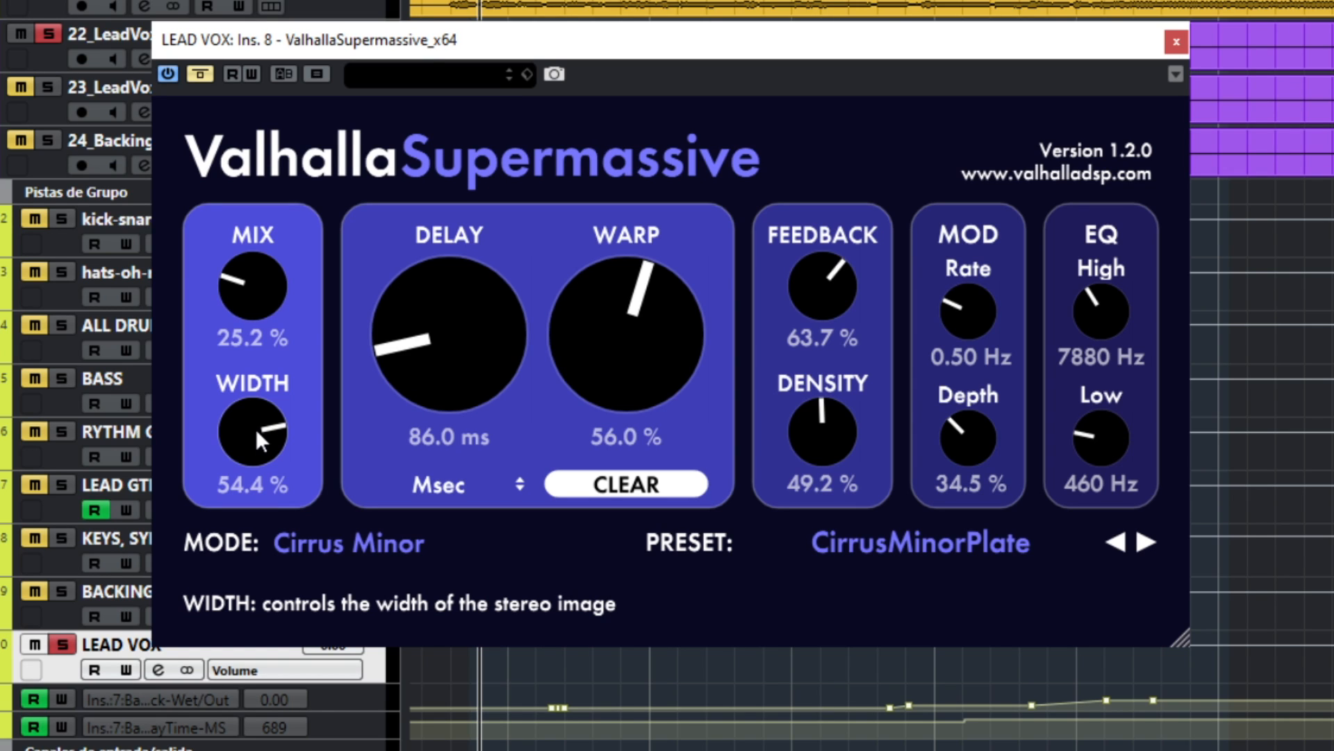
left_click_drag(256, 428, 257, 458)
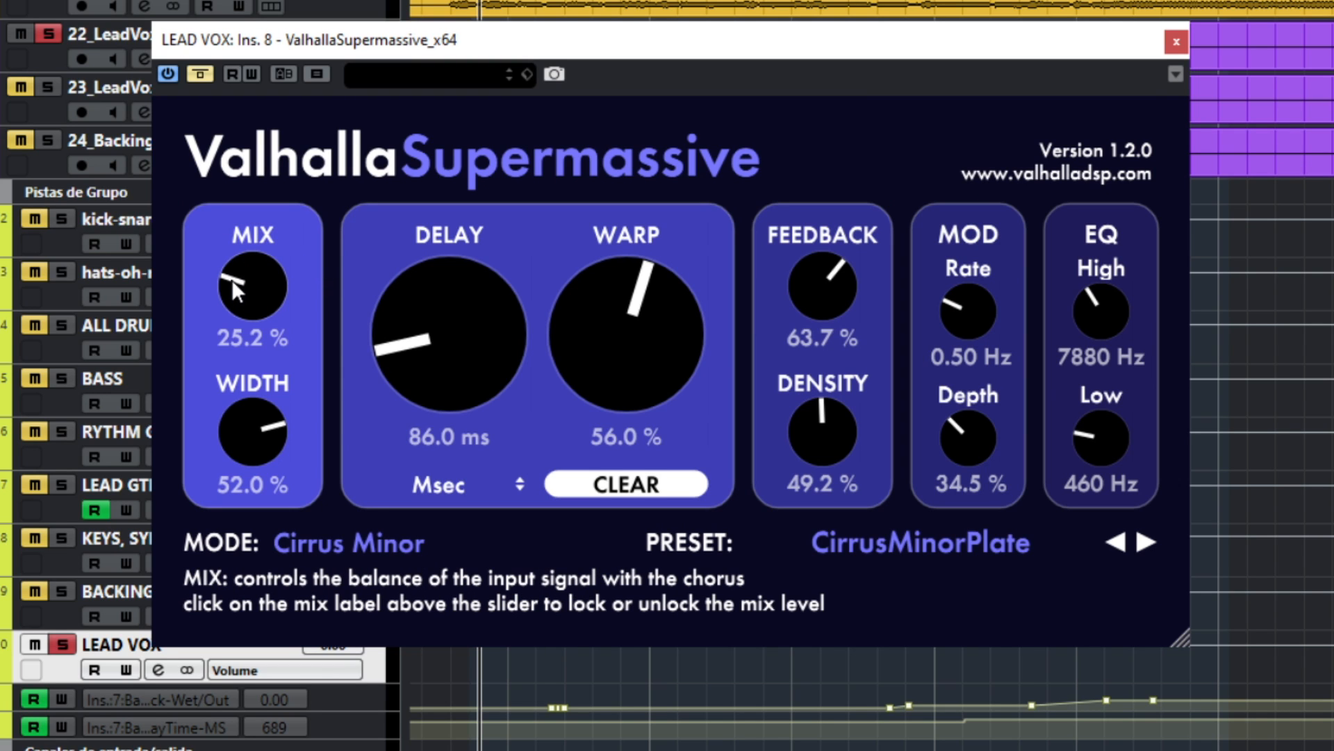
mouse_move(232, 280)
left_mouse_down()
mouse_move(189, 282)
mouse_move(227, 294)
left_mouse_up()
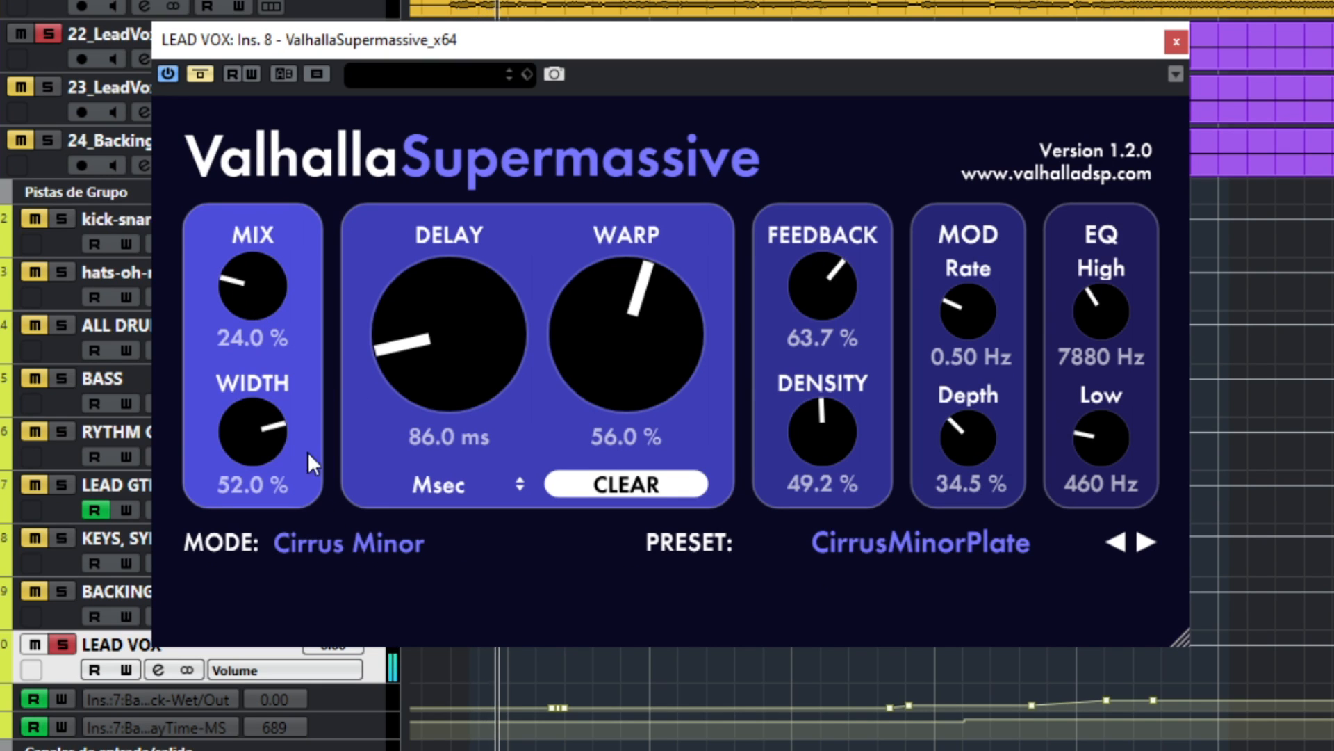
Take ValhallaSupermassive out of bypass during playback, try Width near zero, and settle it at 20.0%
left_click(201, 75)
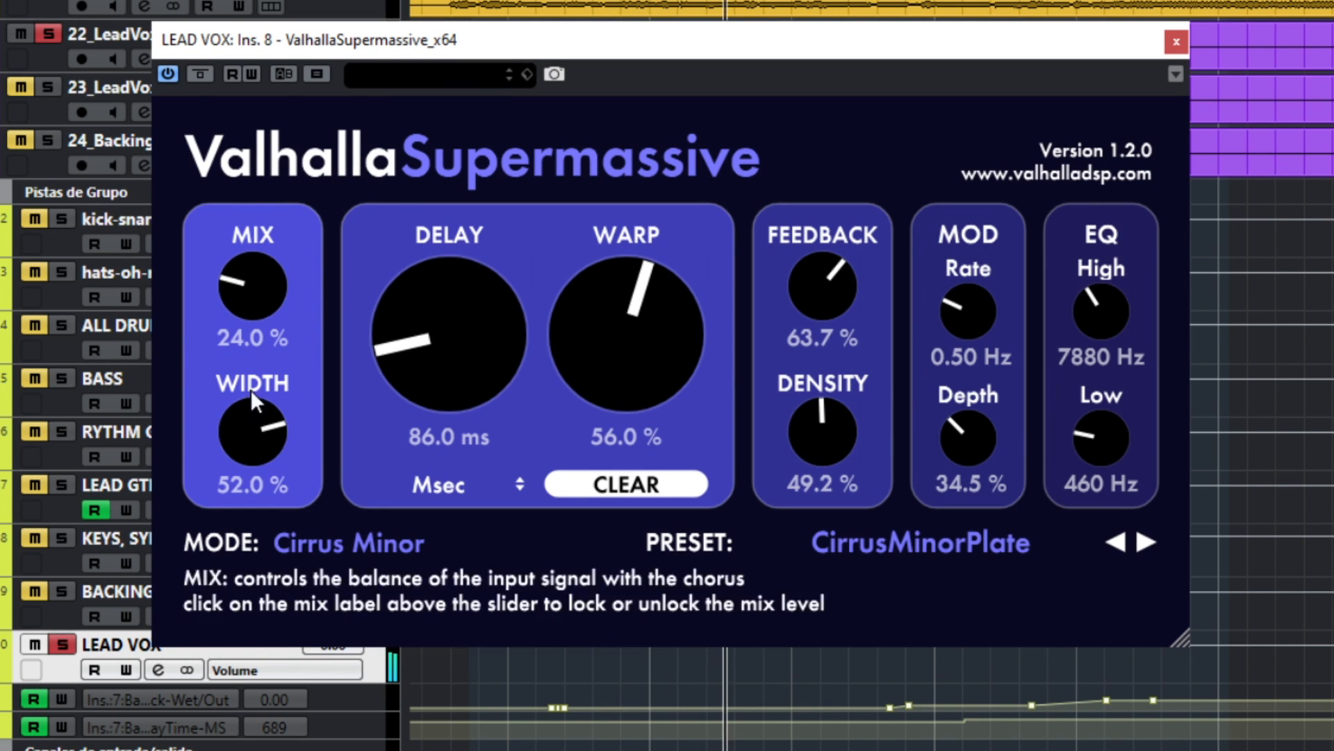
left_click_drag(250, 389, 266, 578)
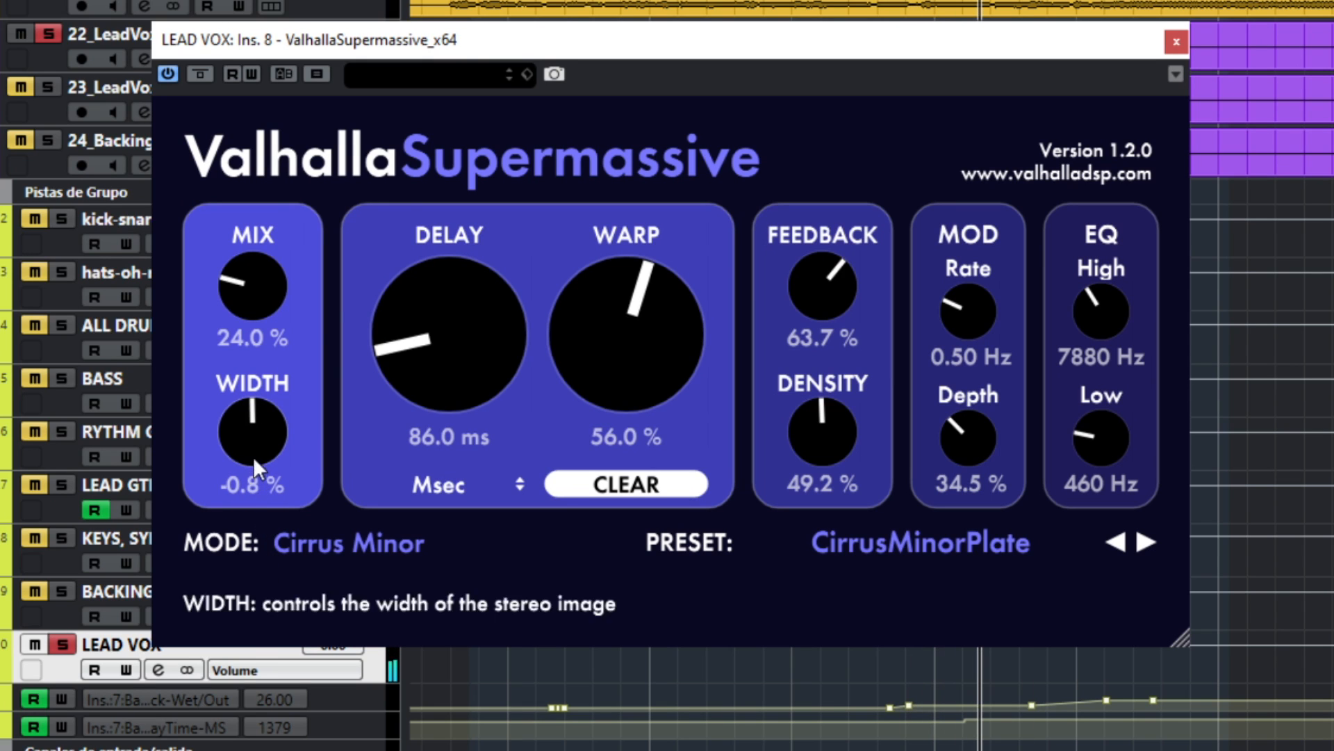
double_click(264, 415)
left_click_drag(264, 415, 256, 542)
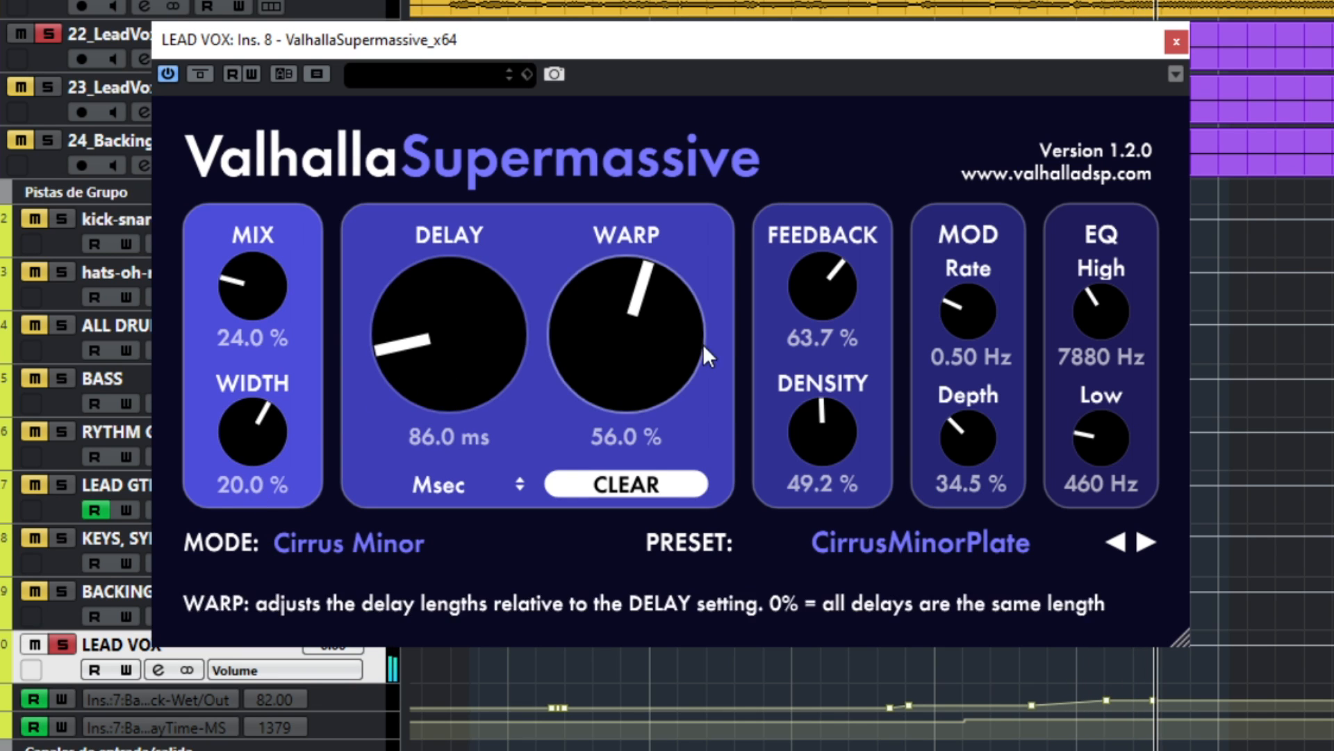
Sweep the reverb's high and low cut filters to audition them, settling on High 7250 Hz and Low 500 Hz
left_click_drag(1101, 311, 1082, 104)
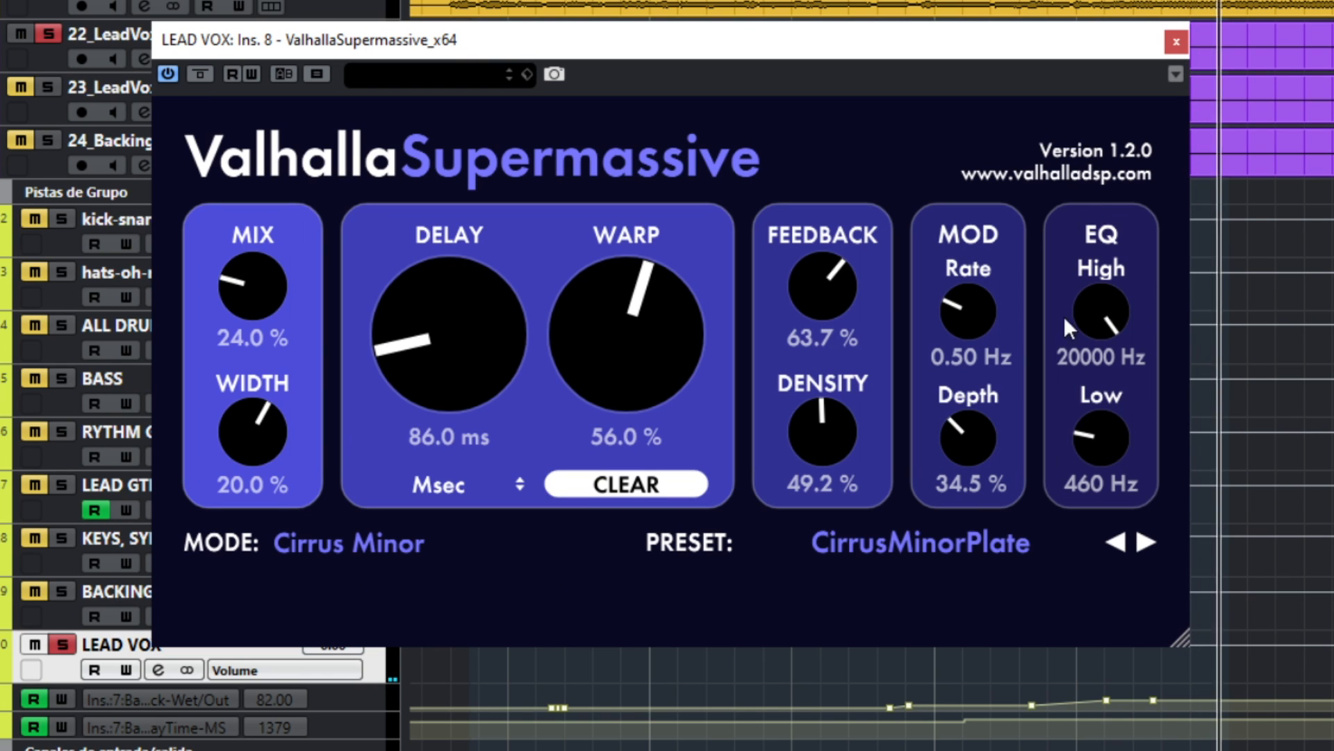
left_click_drag(1099, 436, 1093, 562)
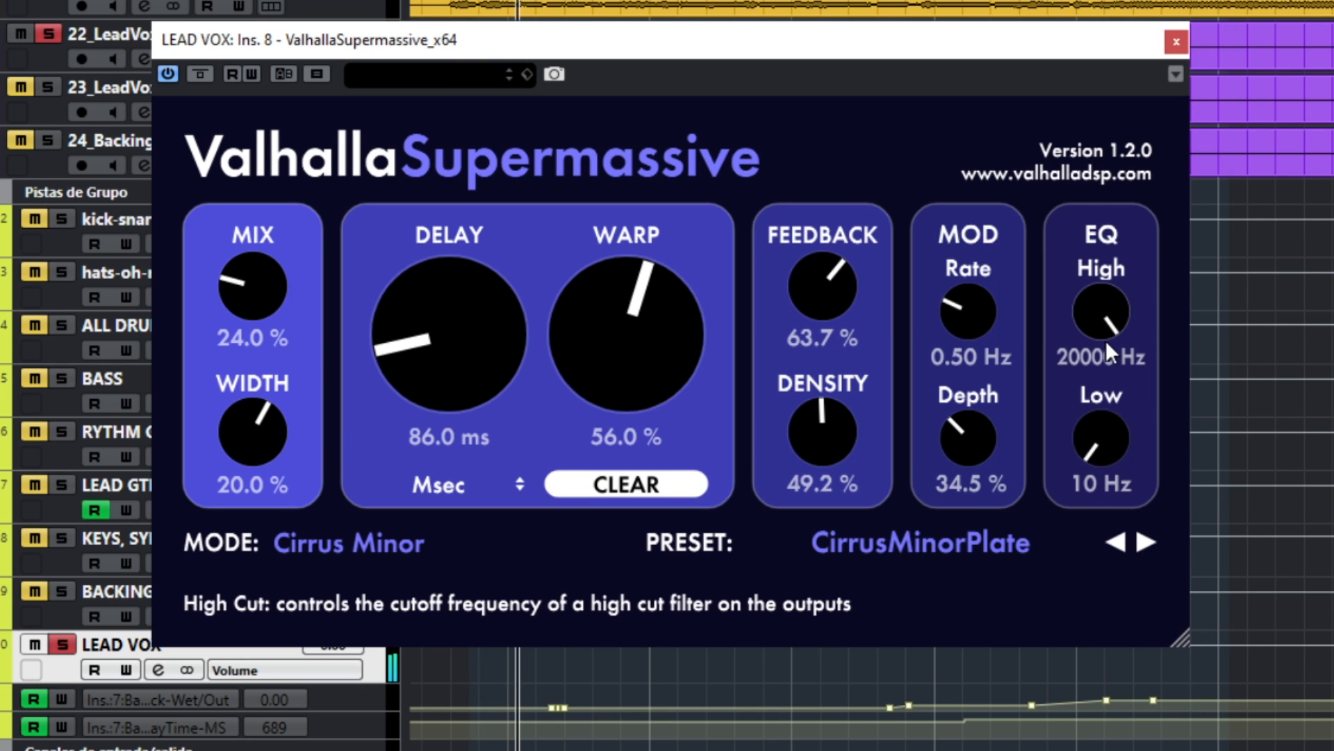
left_click_drag(1106, 313, 1077, 574)
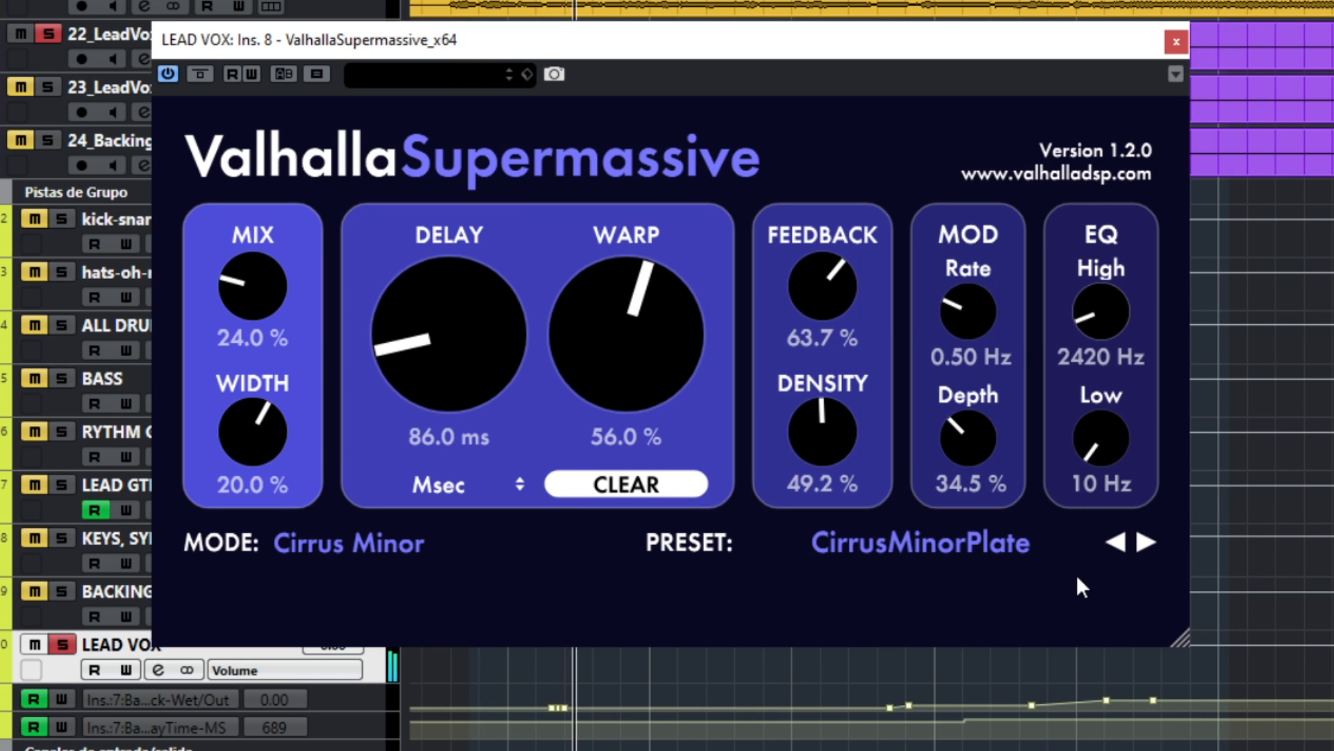
left_click_drag(1097, 298, 1097, 150)
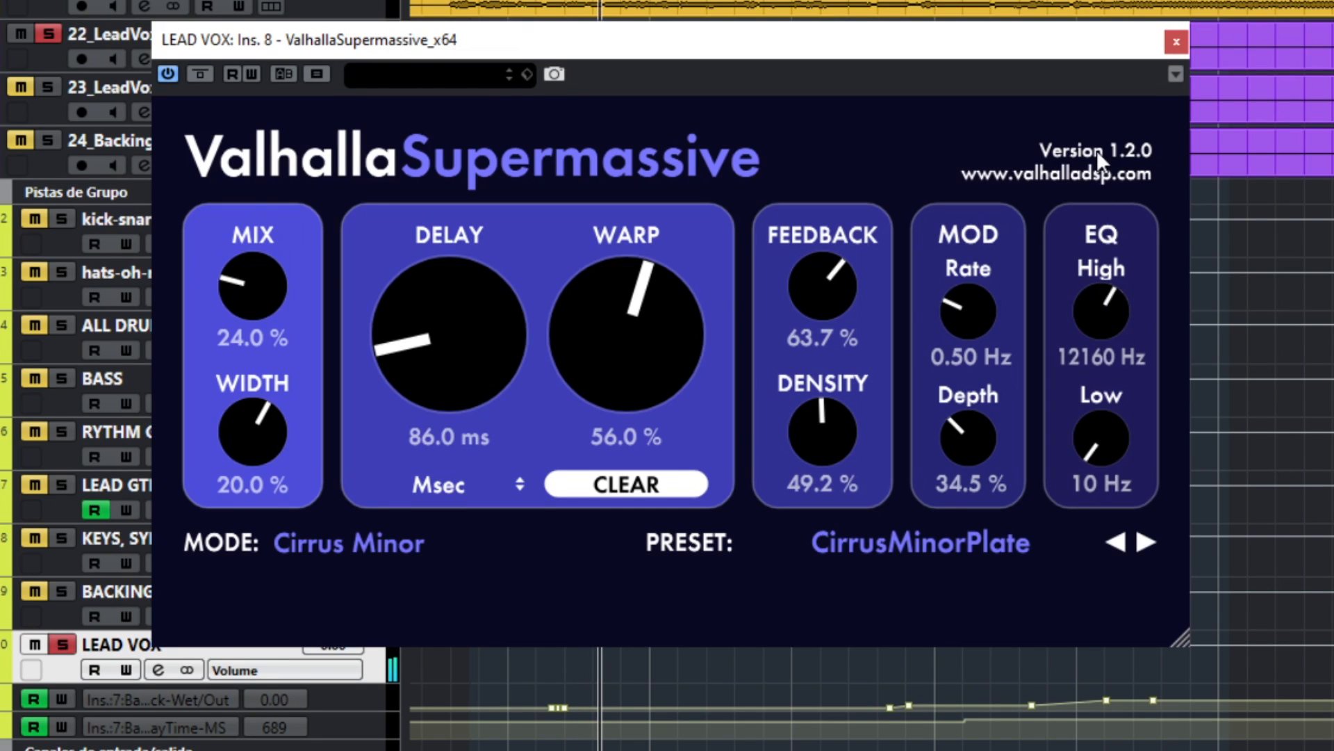
mouse_move(1096, 322)
left_mouse_down()
mouse_move(1094, 369)
mouse_move(1095, 328)
left_mouse_up()
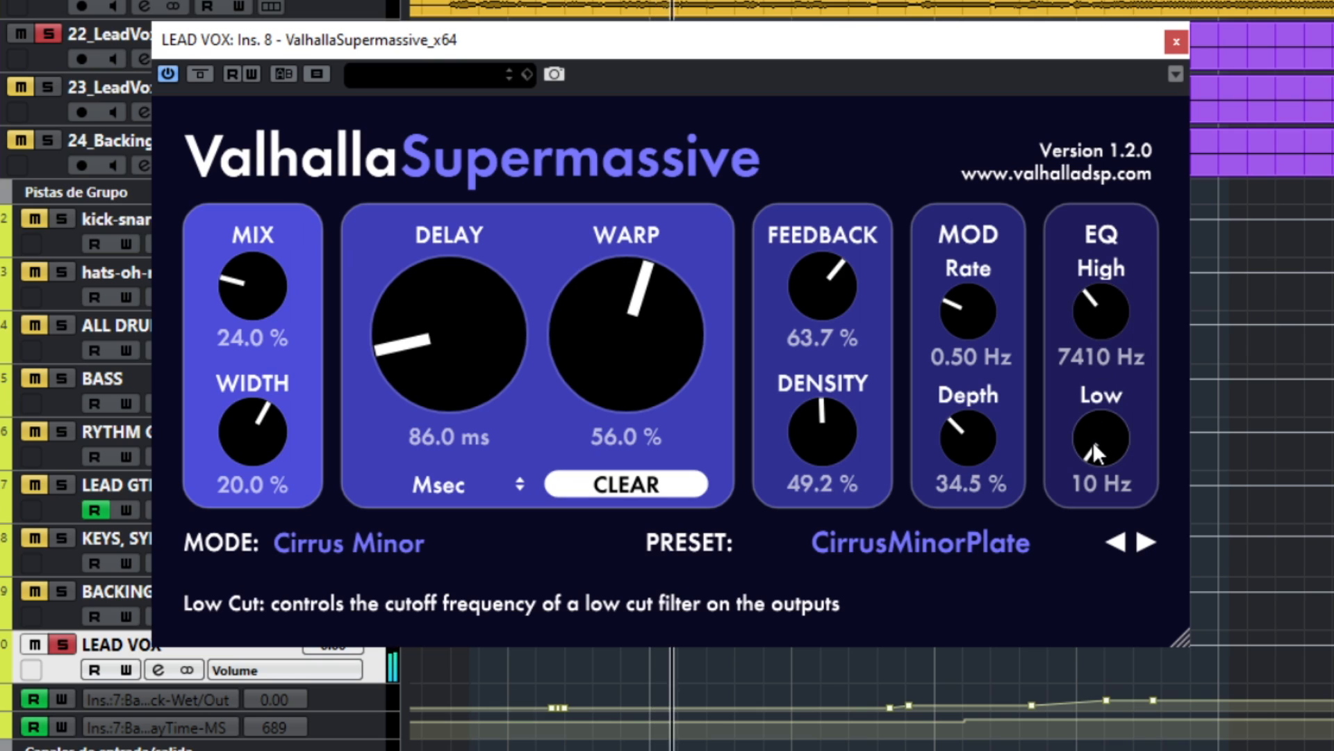
left_click_drag(1092, 442, 1095, 364)
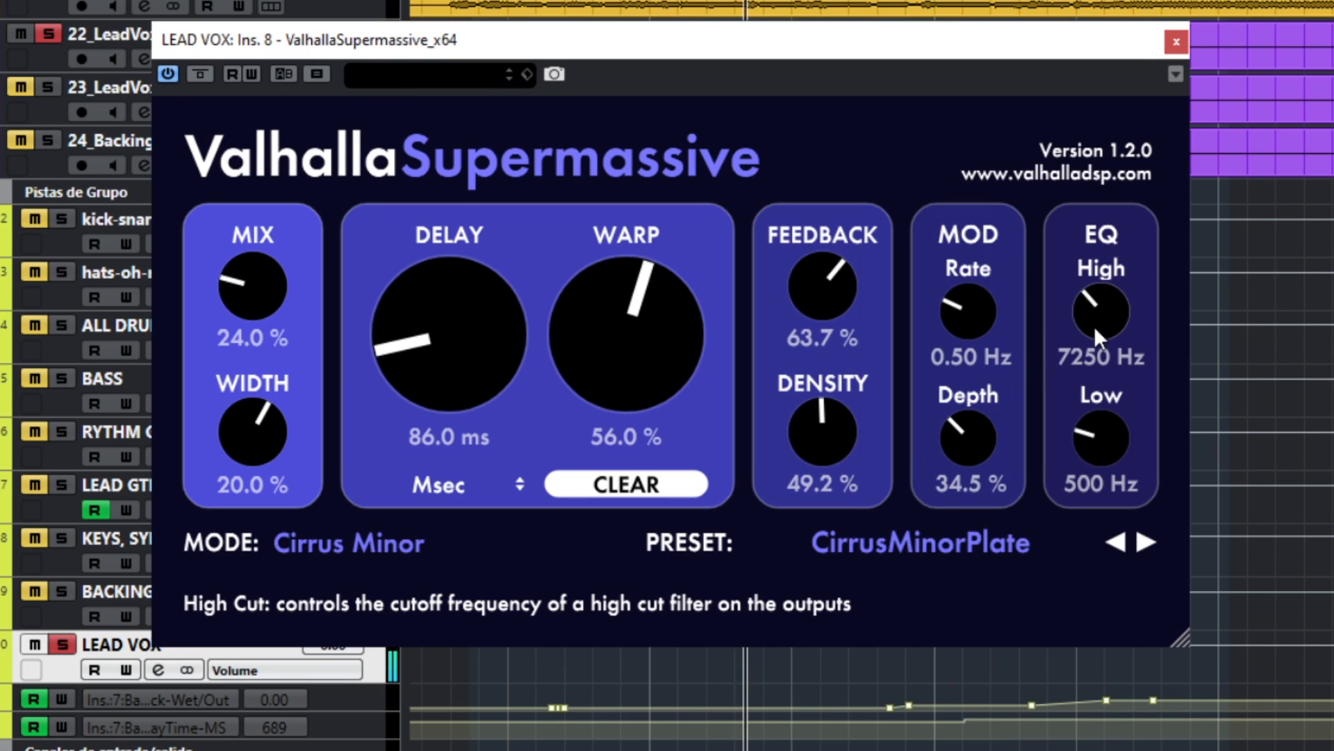
Try the reverb with a 43 ms delay and the Mix raised to 27.2%
left_click(437, 436)
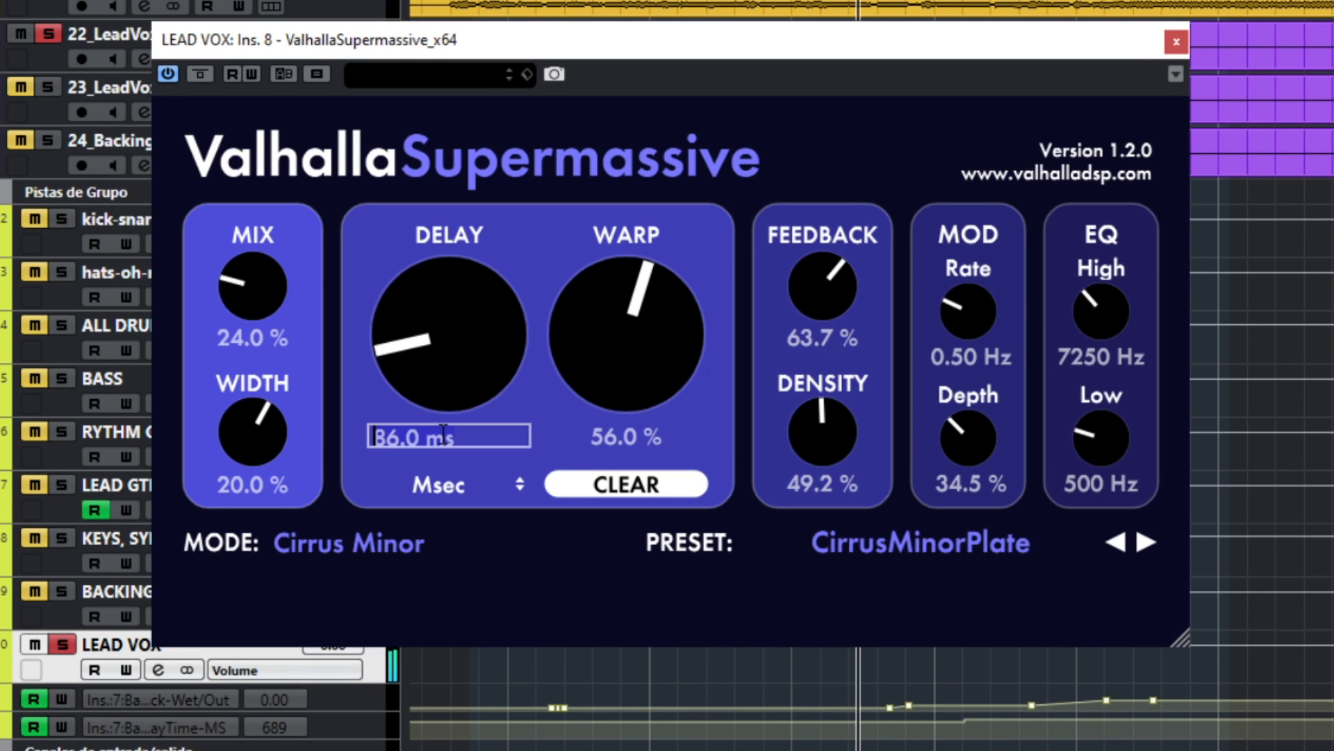
type("43")
key("Return")
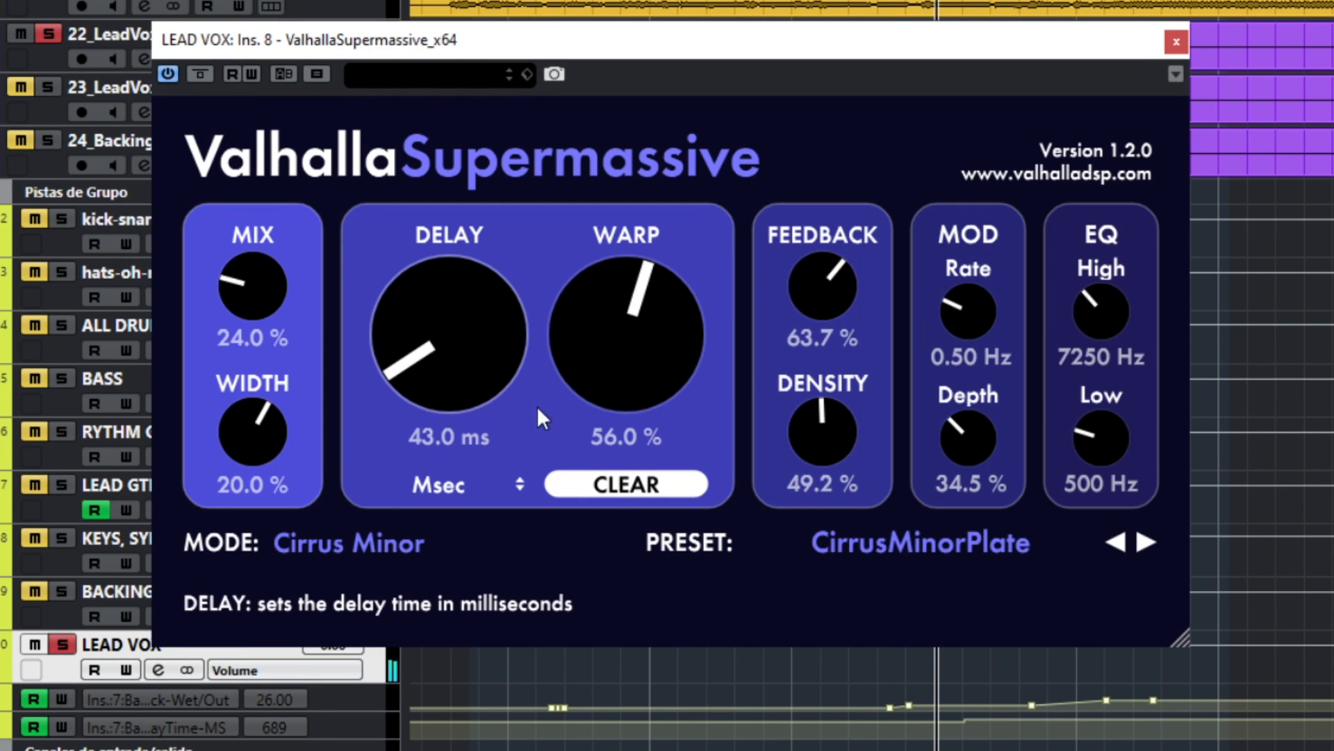
left_click_drag(252, 293, 251, 285)
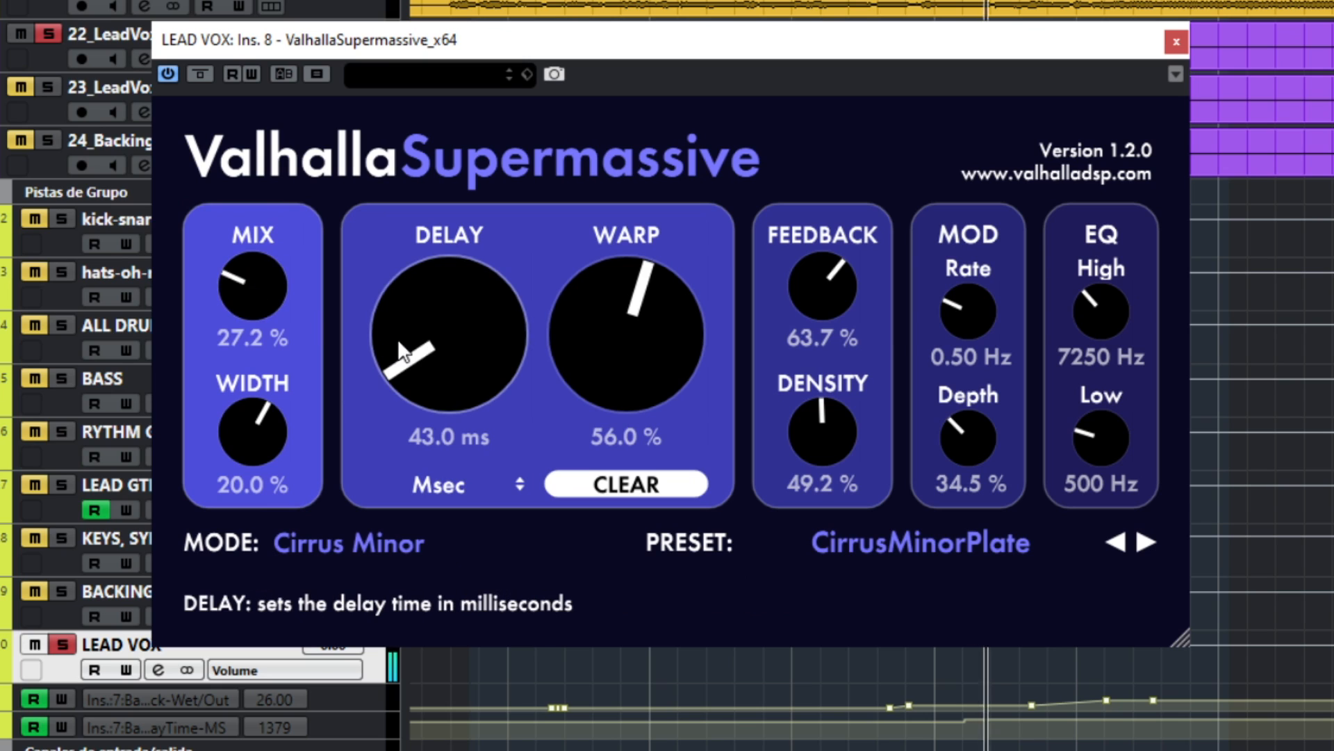
Return the reverb's delay to 86 ms and adjust Mix to 23.2%, Width to 24.8% and Feedback to 50.0%
left_click(438, 440)
type("86")
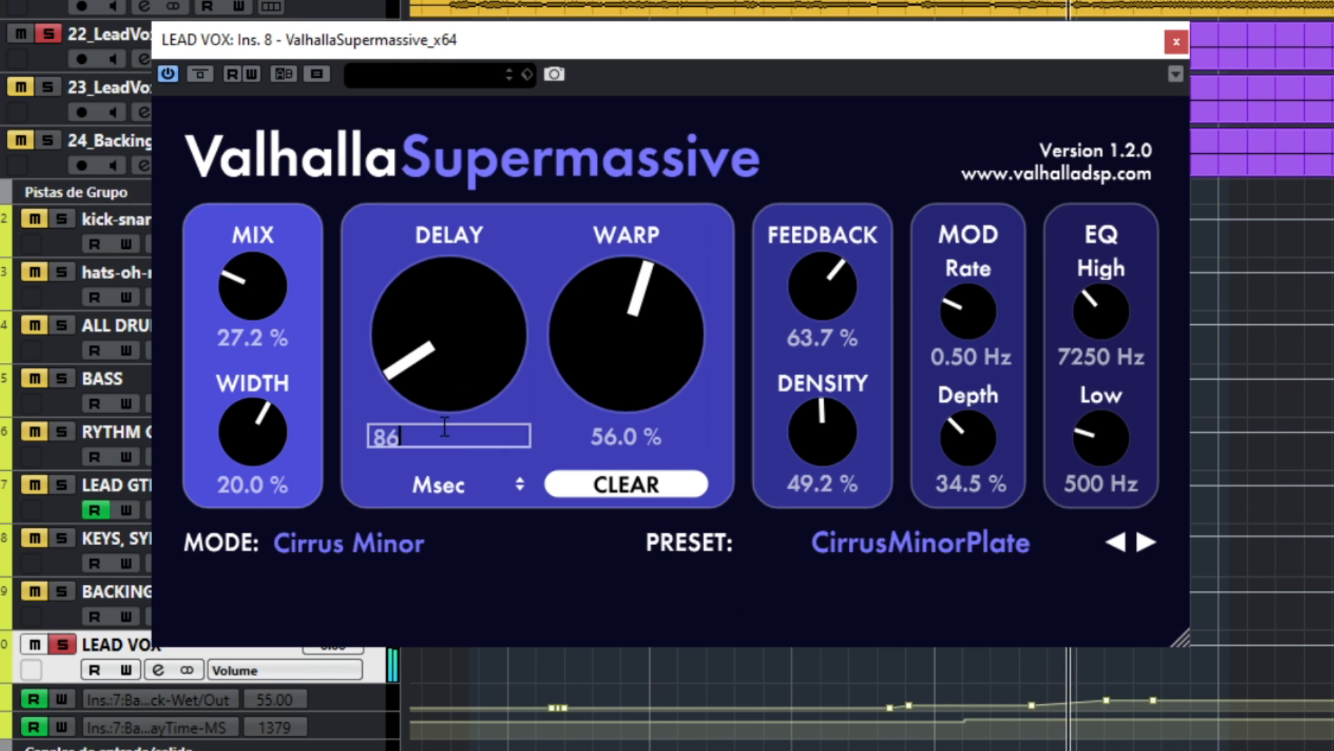
key("Return")
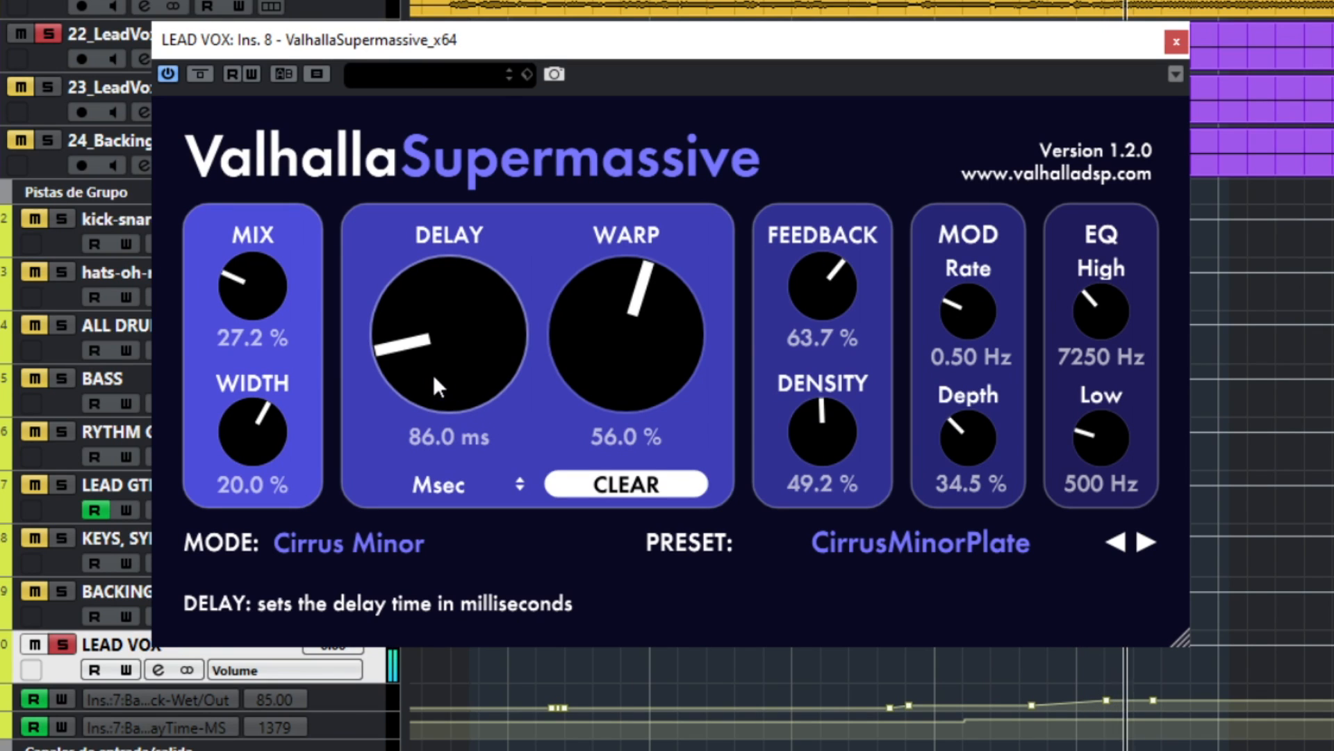
left_click_drag(273, 290, 268, 301)
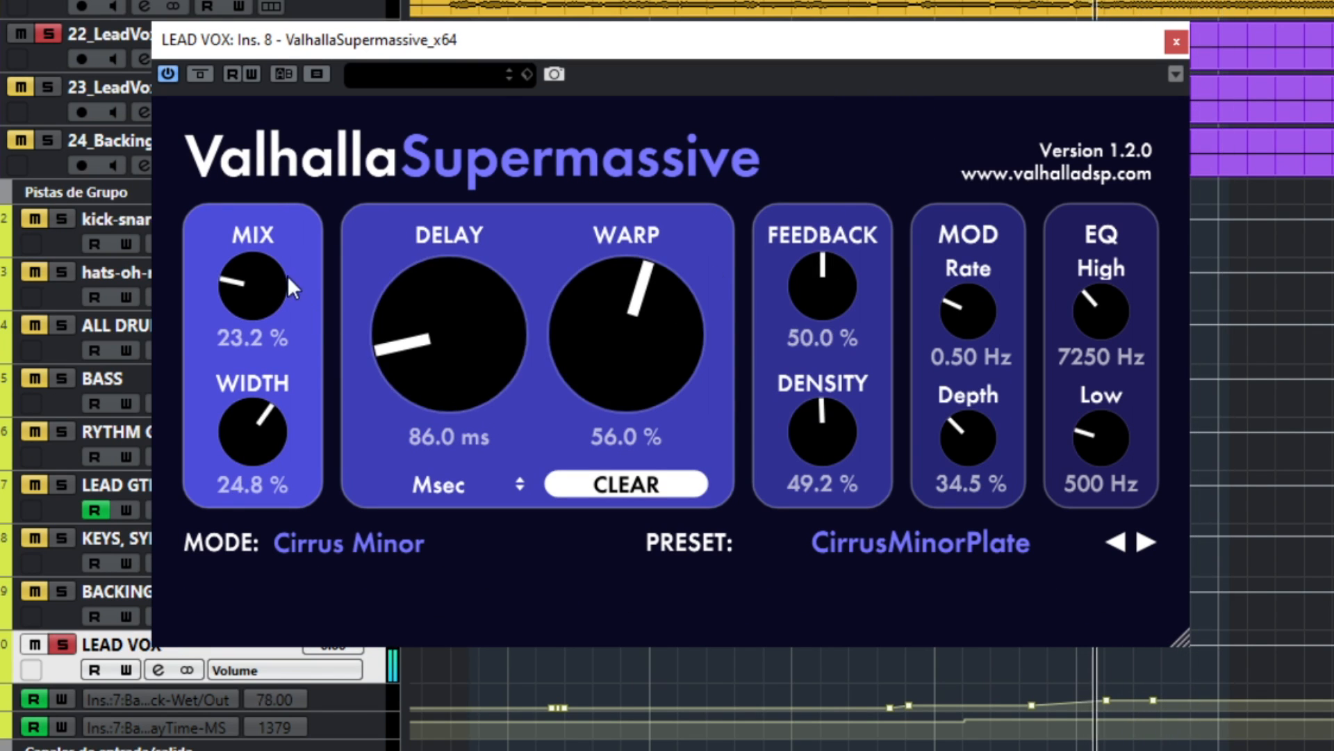
Unsolo LEAD VOX, fine-tune the reverb in the full mix to Mix 26.0% and Feedback 56.8%, and bypass it for comparison
left_click(62, 644)
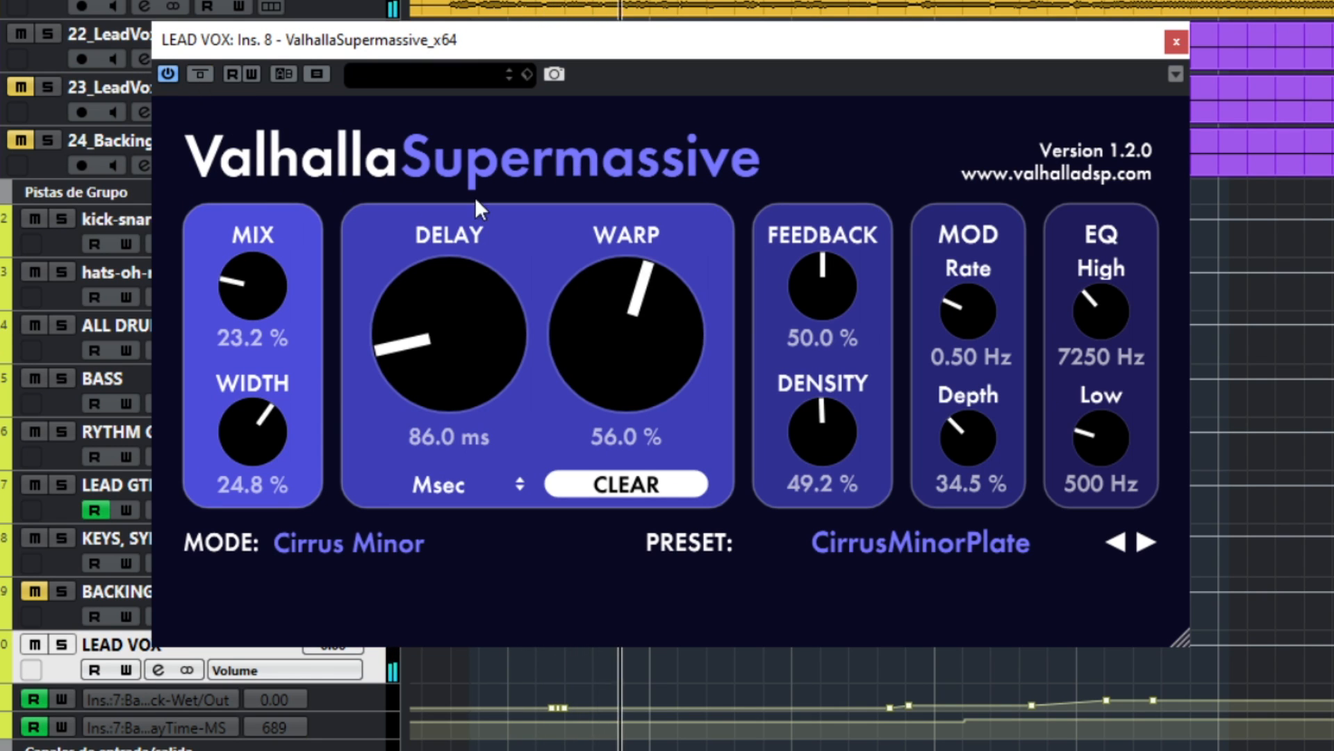
left_click_drag(255, 278, 251, 269)
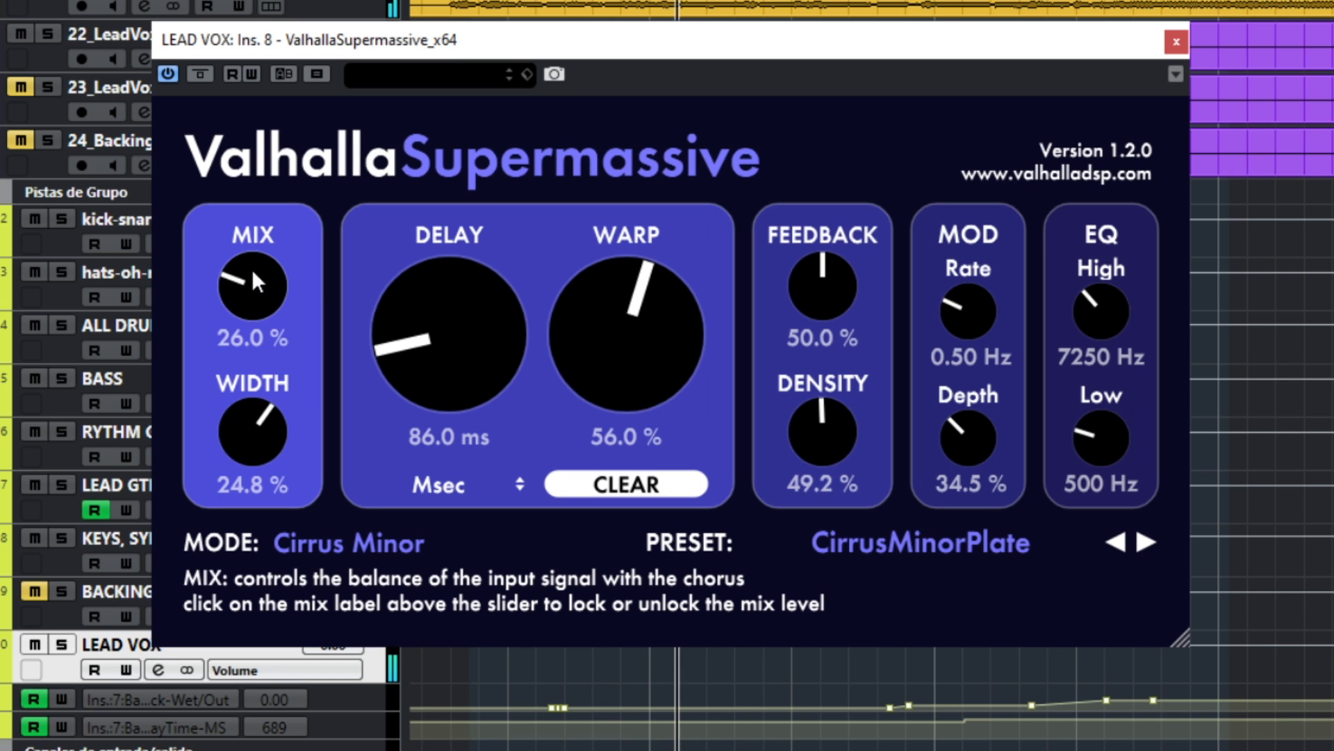
left_click_drag(800, 299, 799, 278)
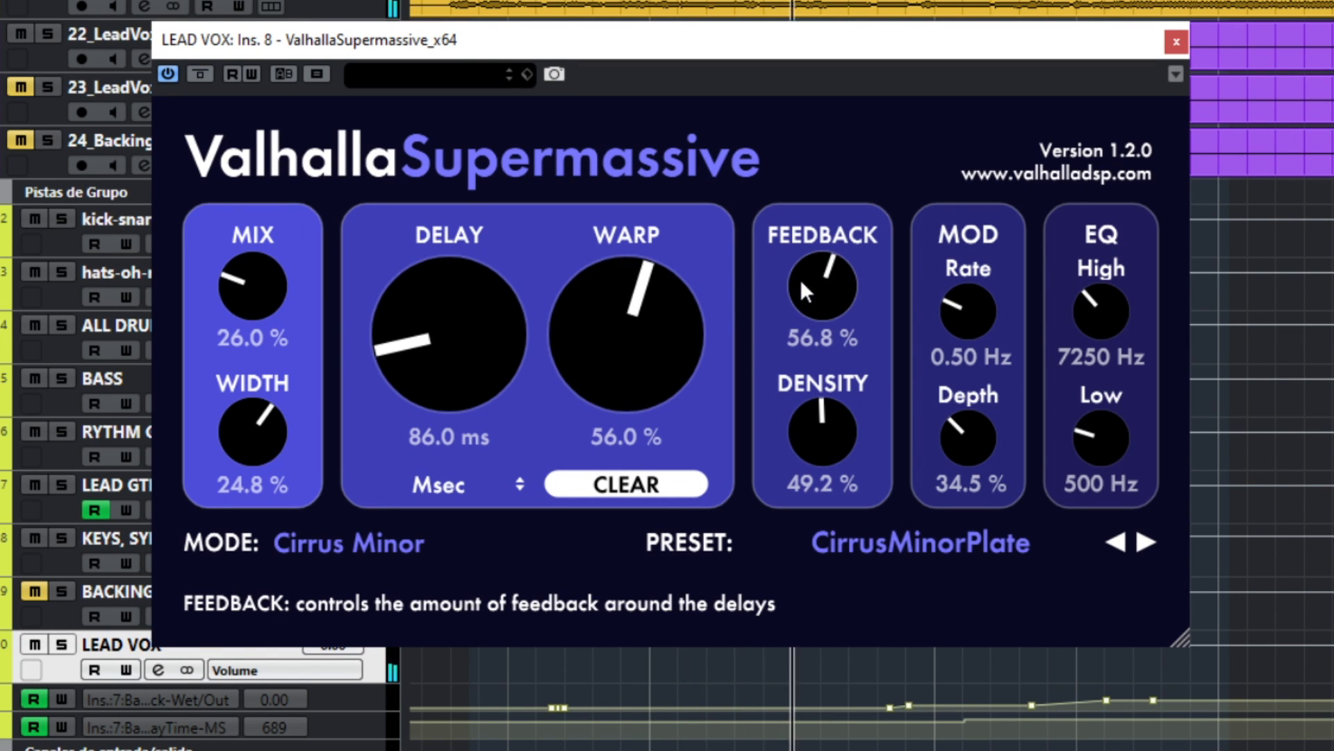
left_click(204, 74)
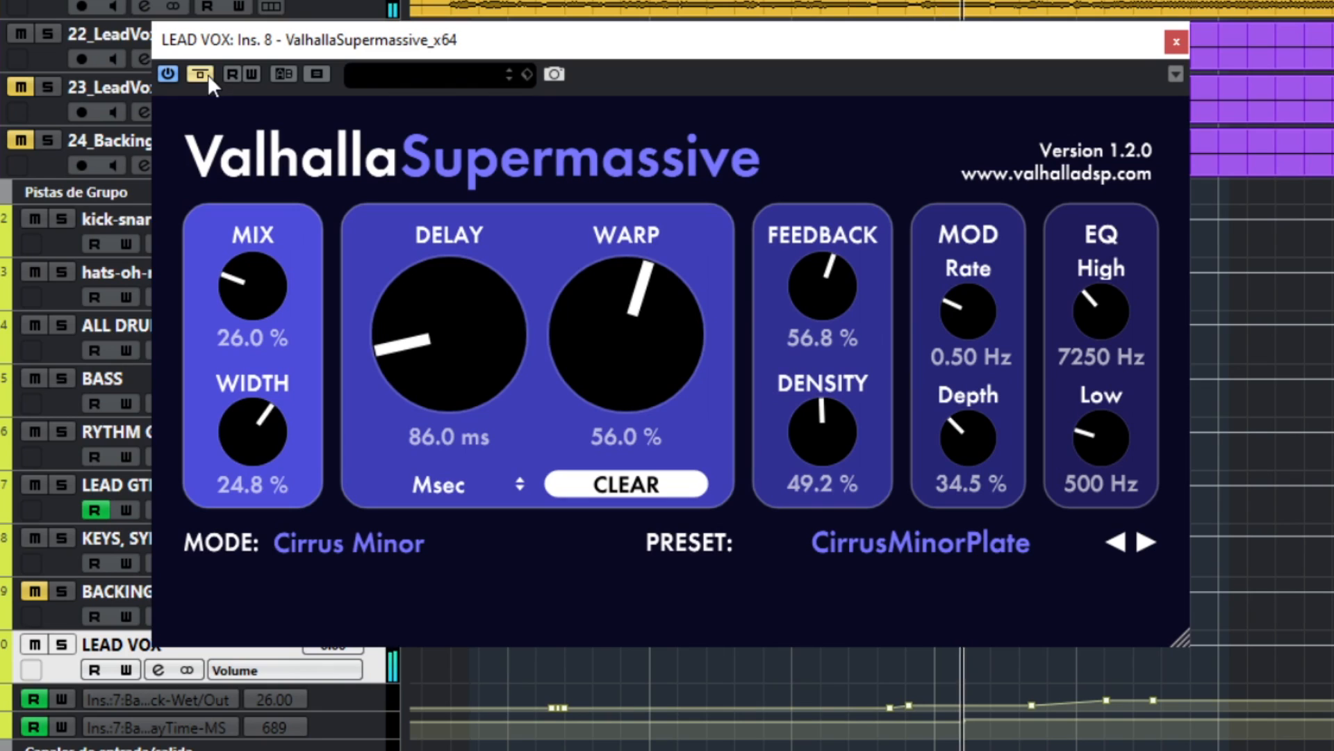
Reactivate the reverb, then compare the soloed LEAD VOX with its entire insert chain repeatedly bypassed and active, leaving the chain active
left_click(204, 75)
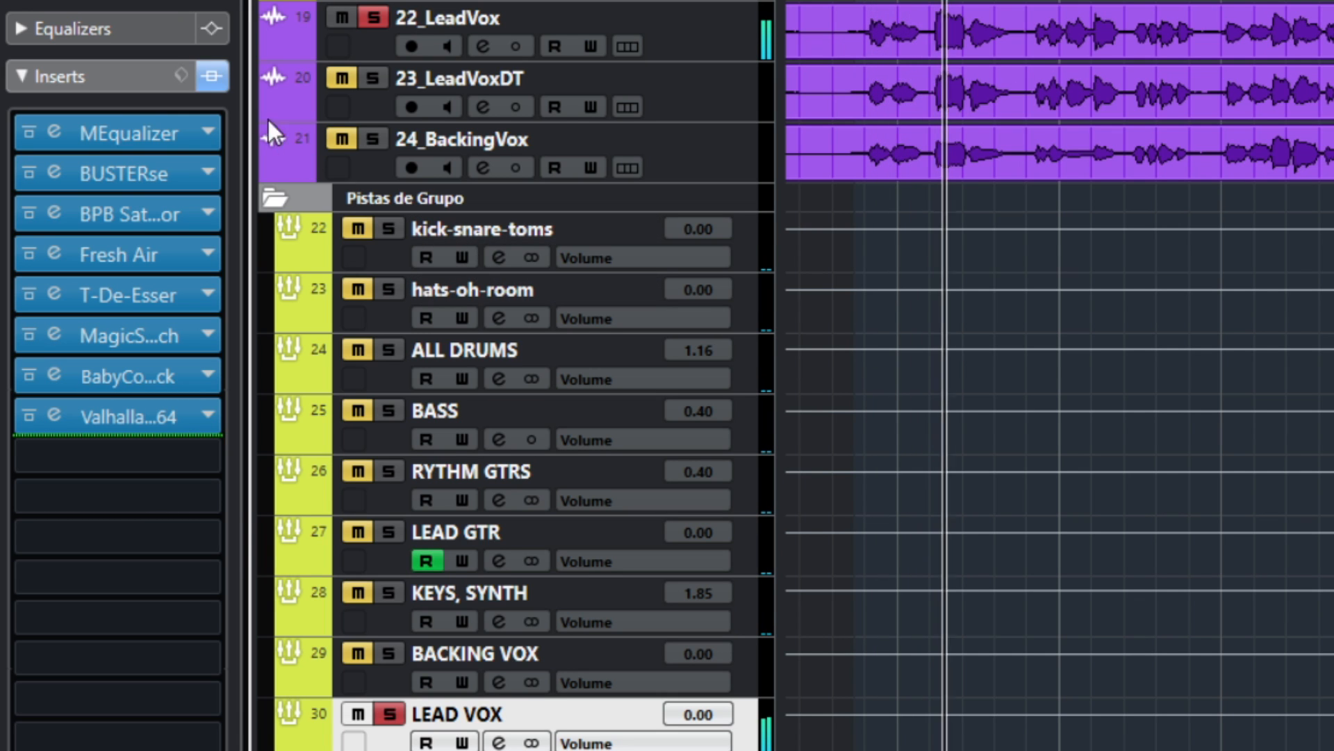
left_click(211, 78)
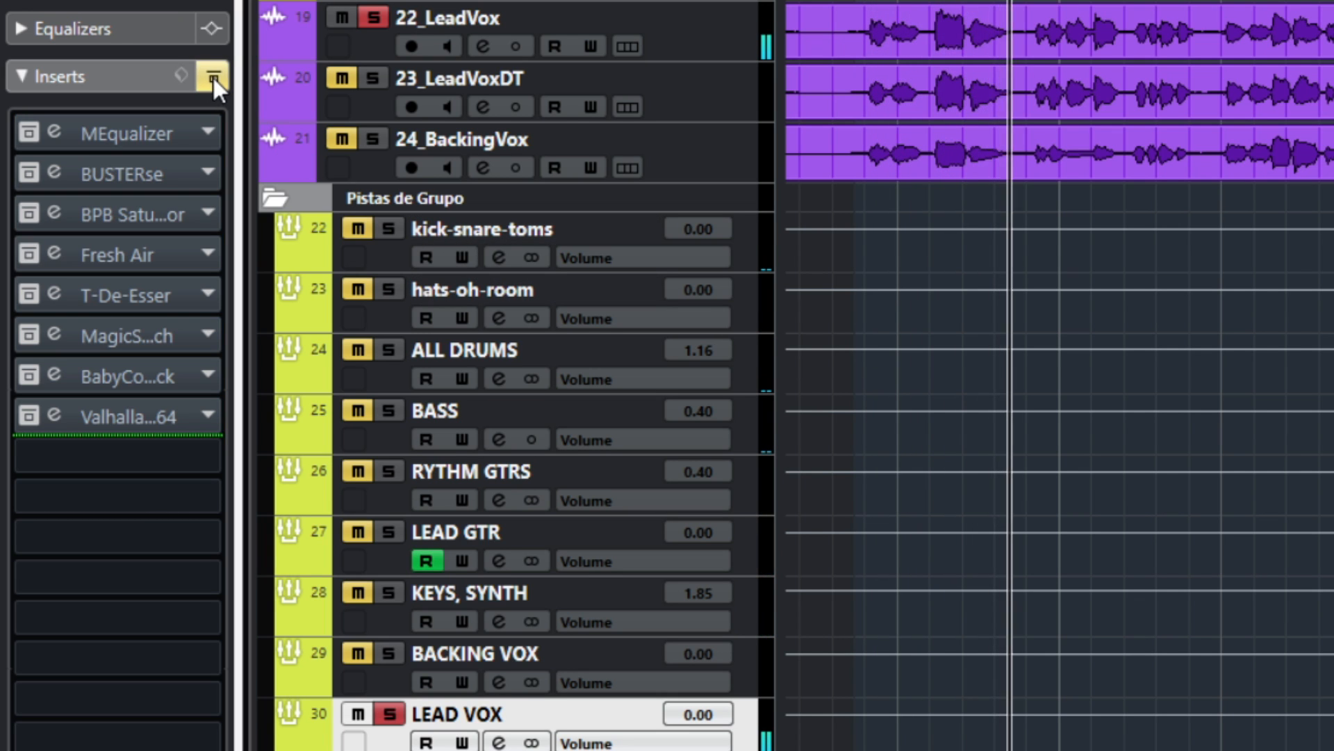
left_click(214, 78)
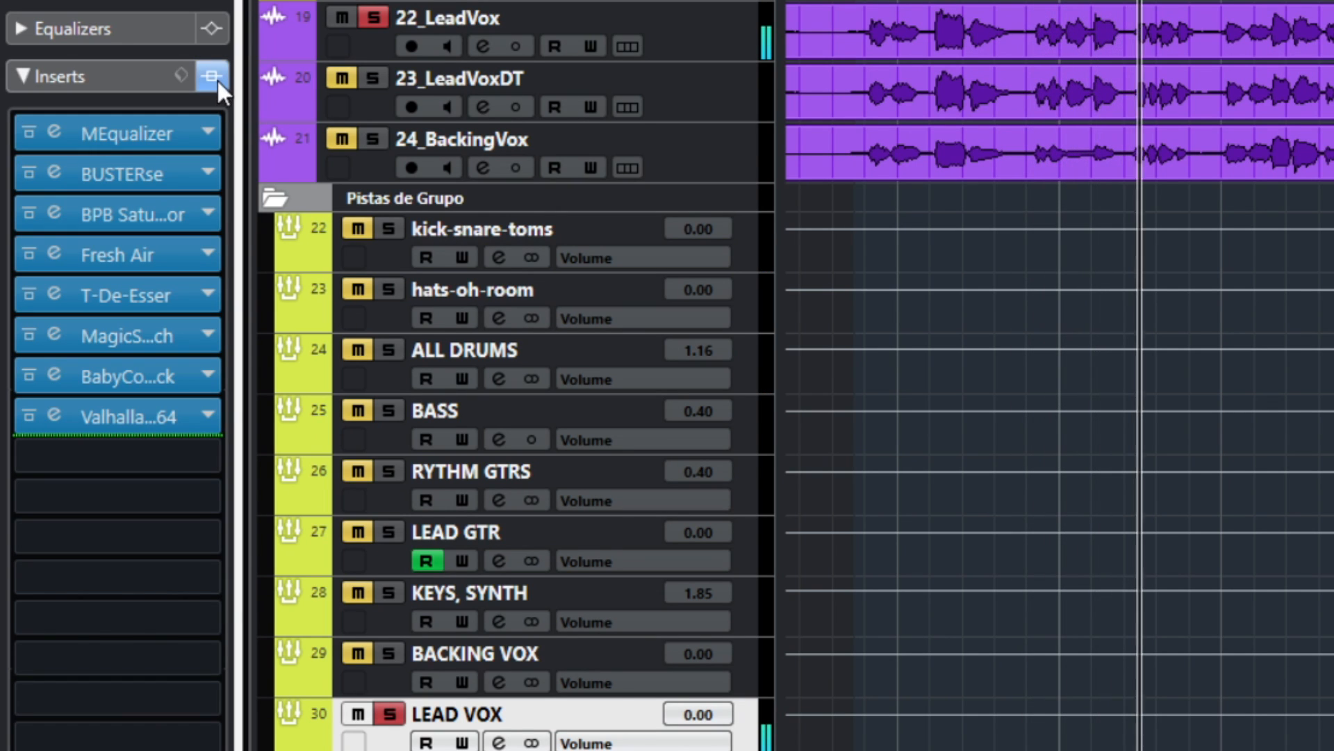
left_click(214, 77)
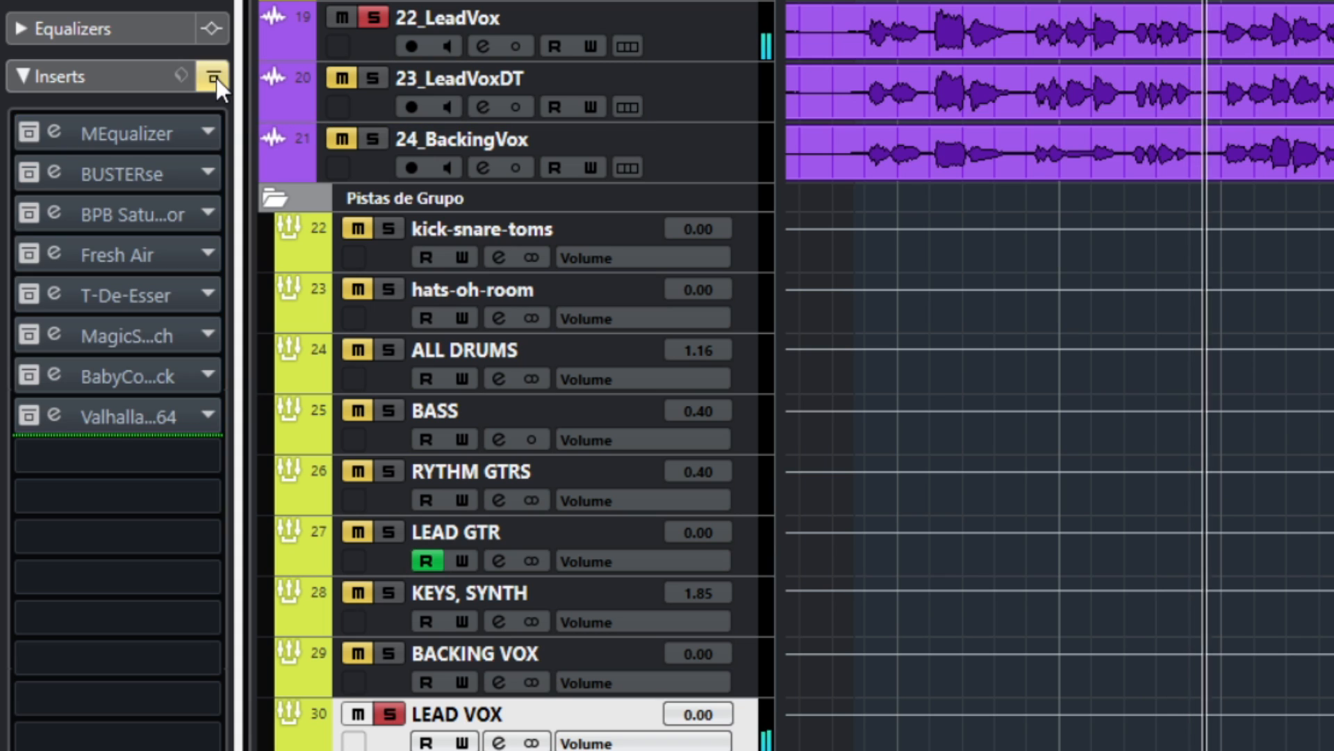
left_click(215, 78)
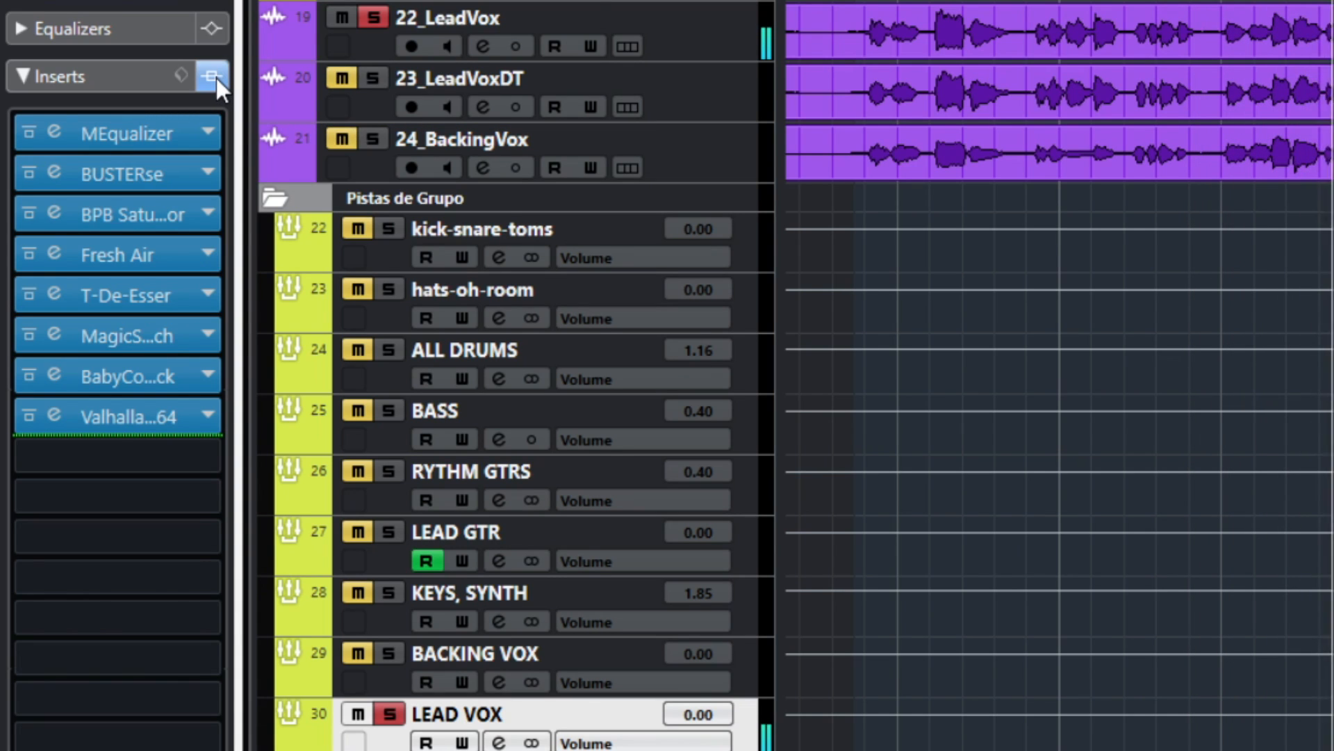
left_click(215, 78)
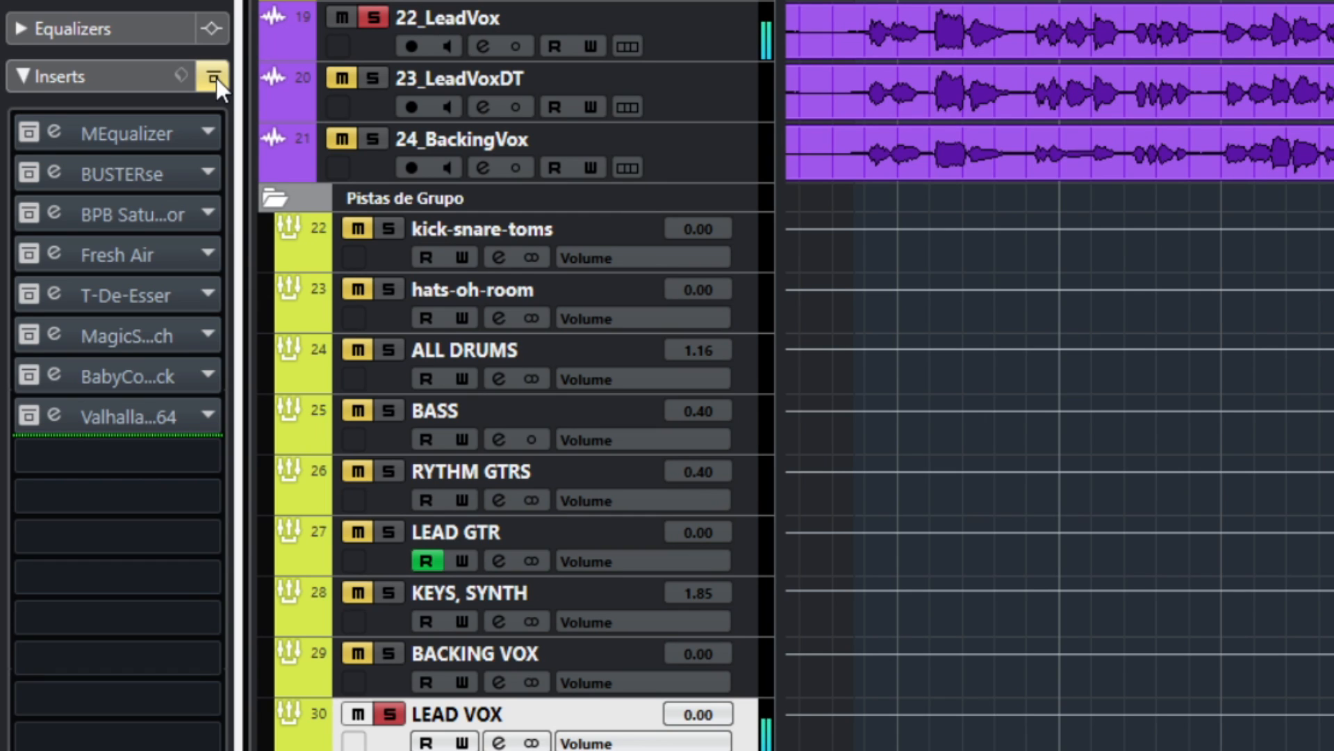
left_click(216, 78)
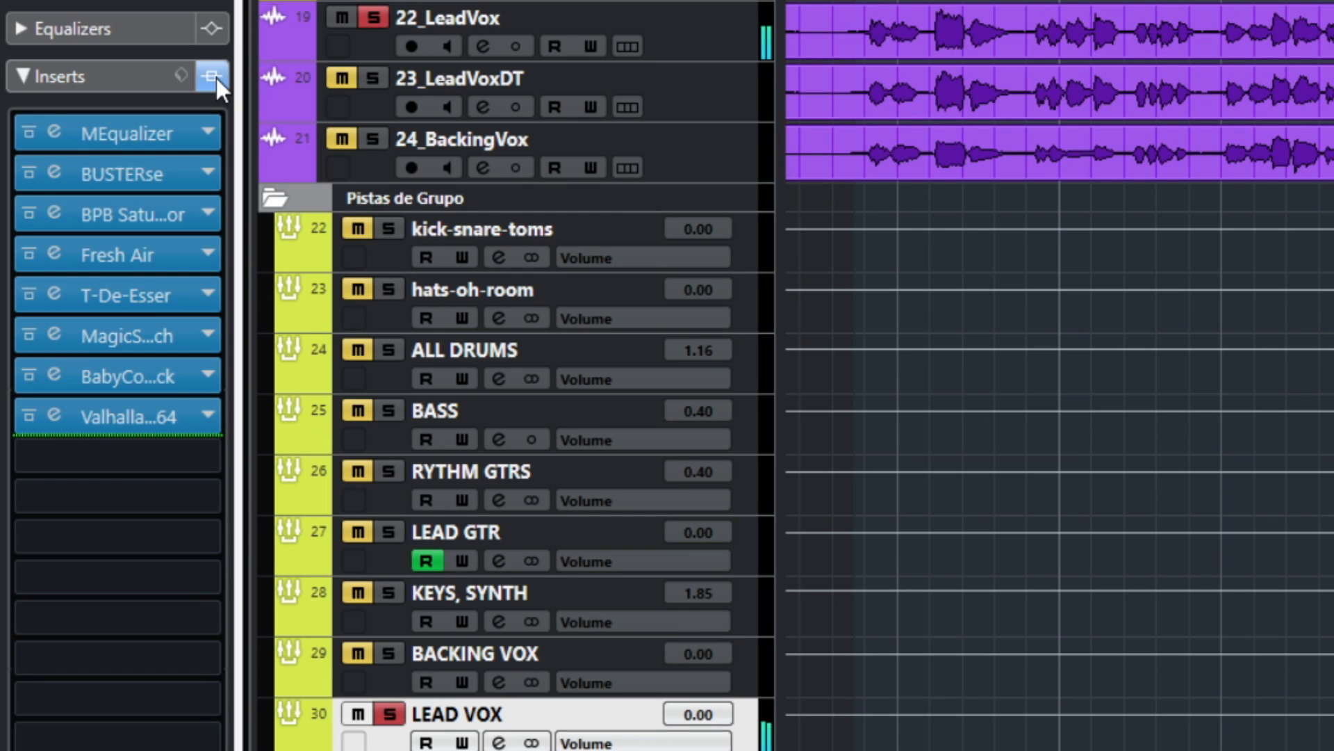
left_click(216, 78)
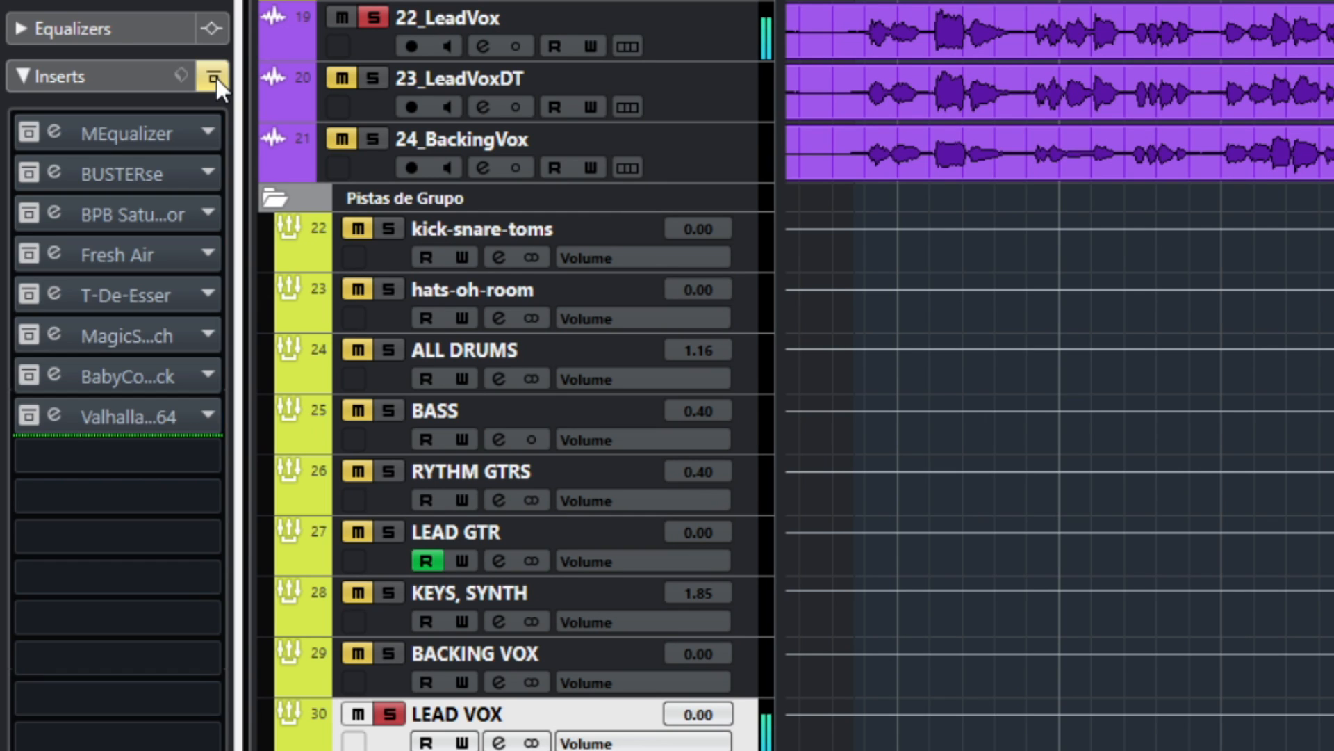
left_click(215, 77)
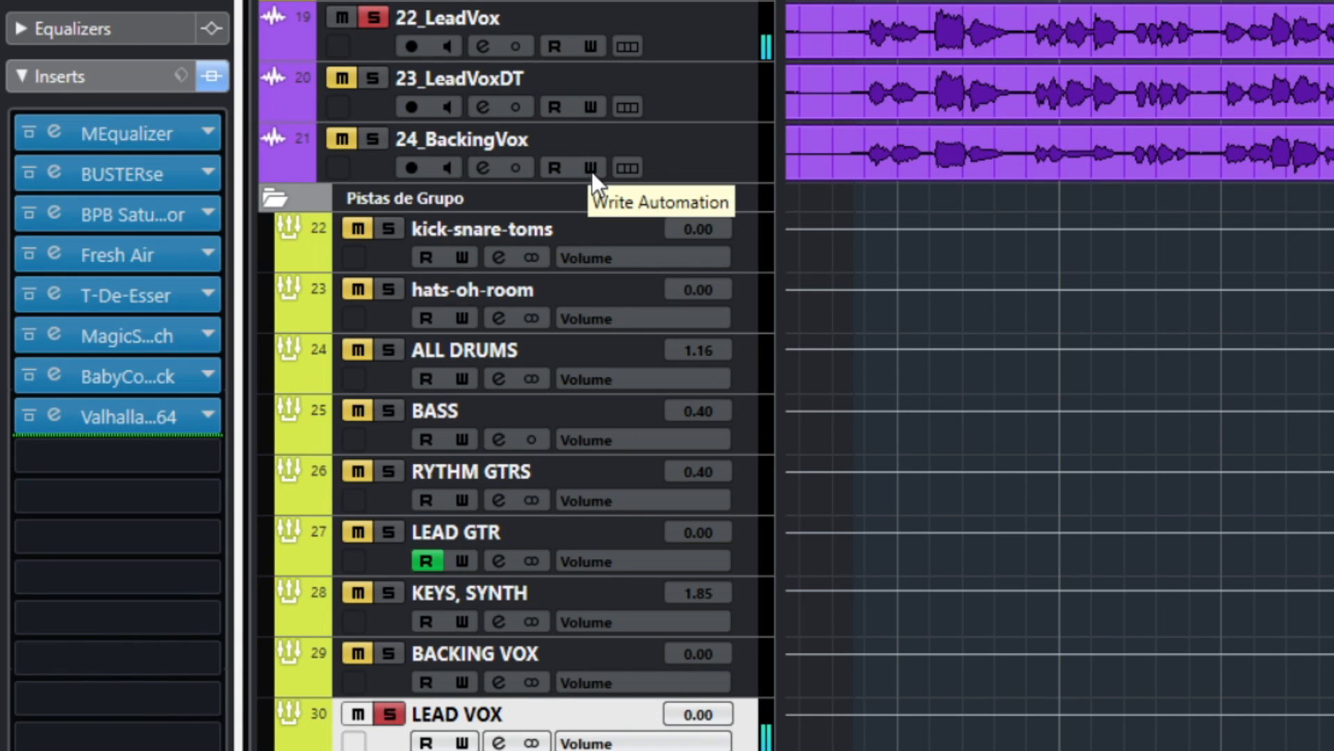
Unsolo LEAD VOX and compare it in the full mix with all its inserts bypassed and active, leaving them on
left_click(390, 714)
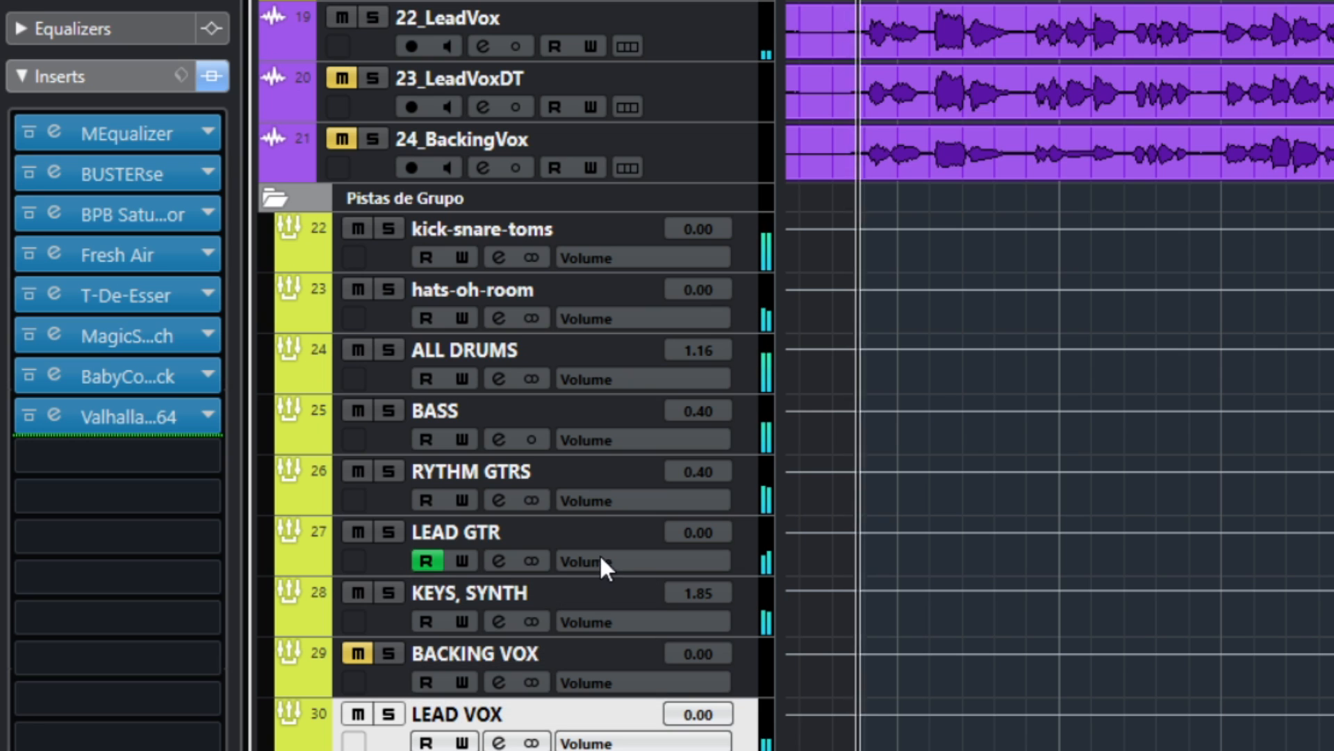
left_click(219, 79)
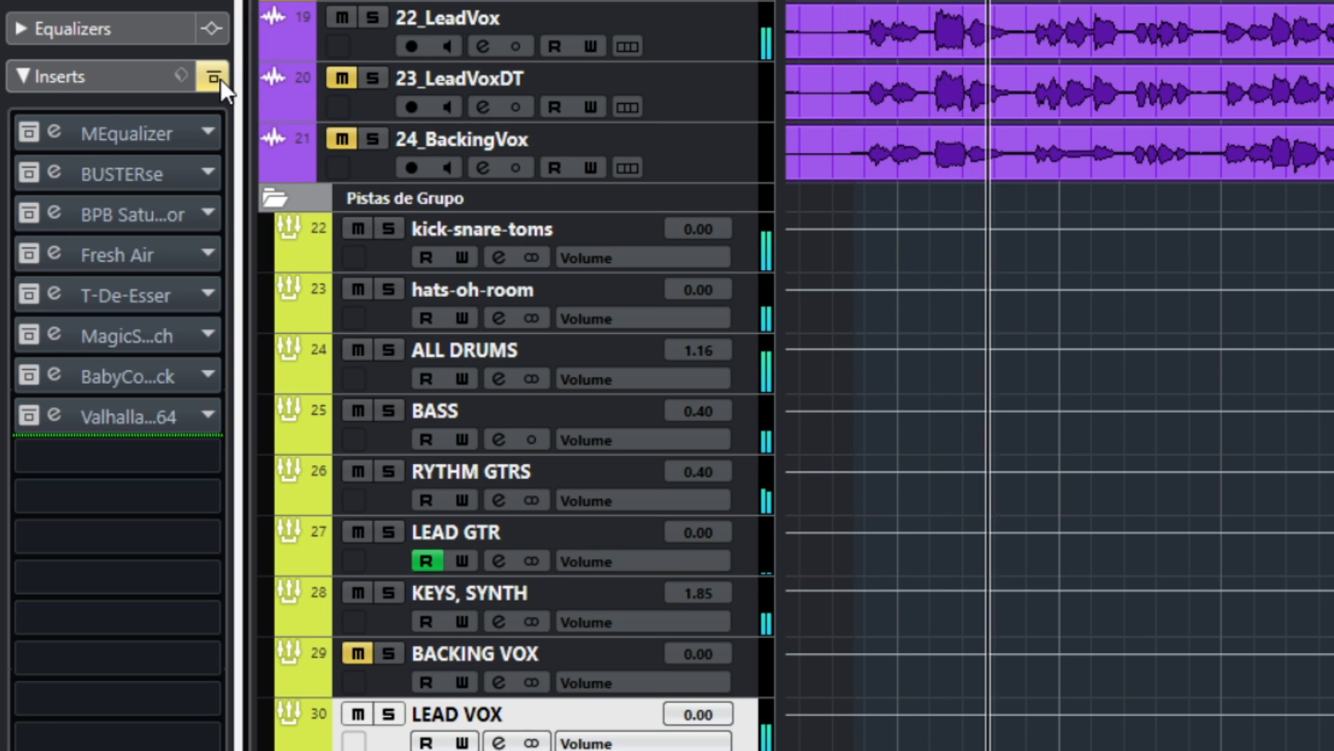
left_click(214, 77)
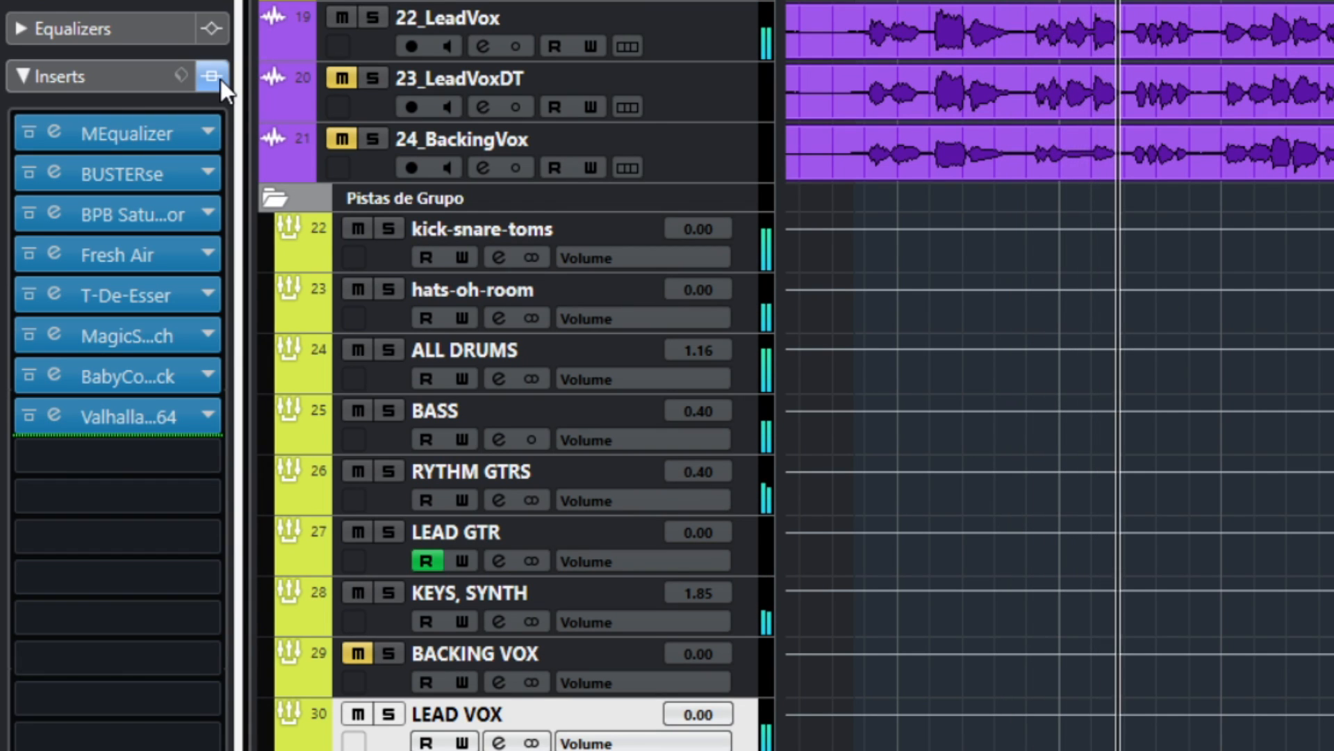
left_click(220, 79)
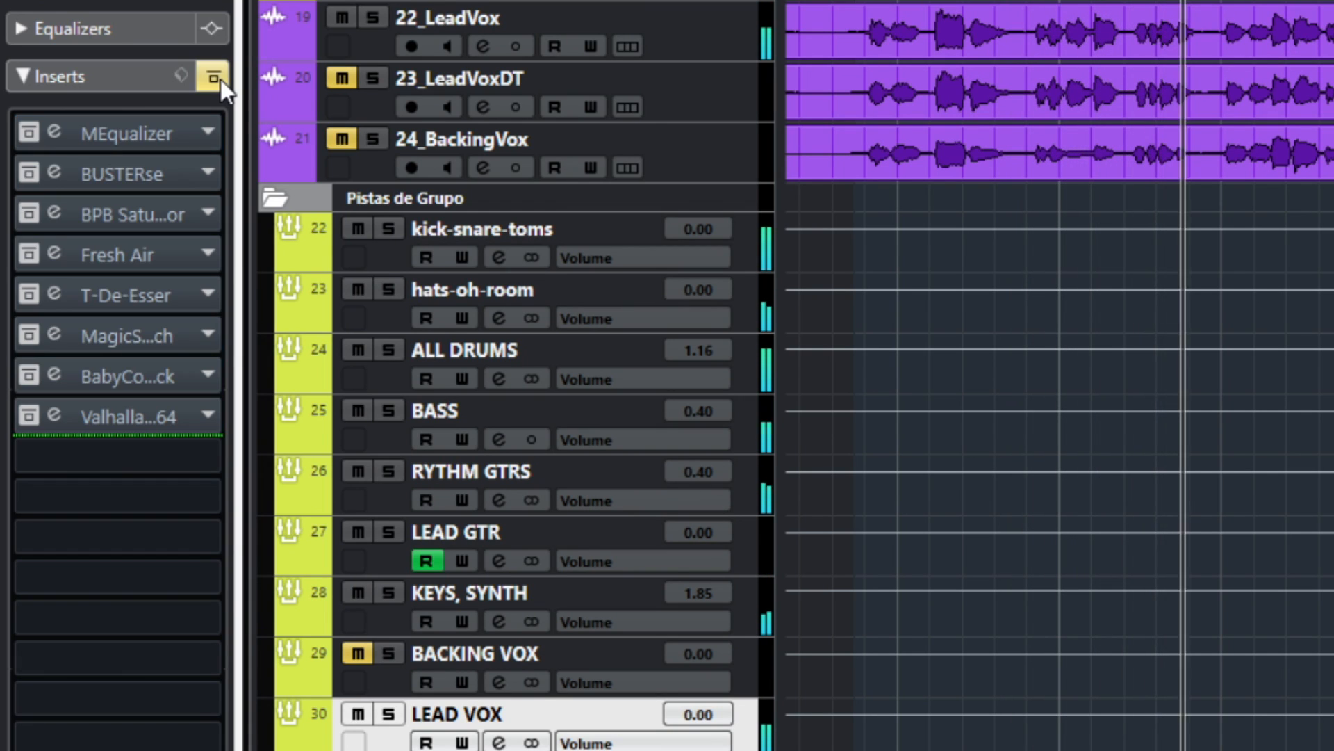
left_click(220, 79)
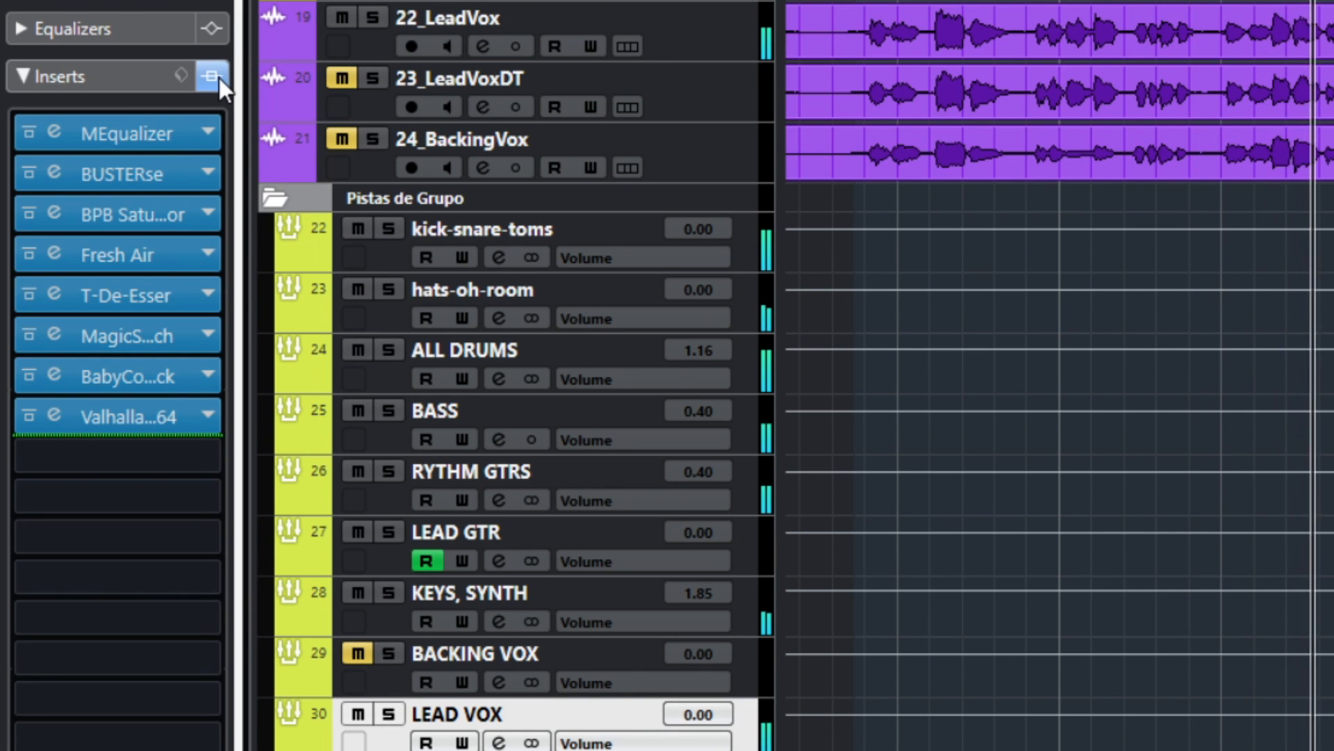
left_click(219, 78)
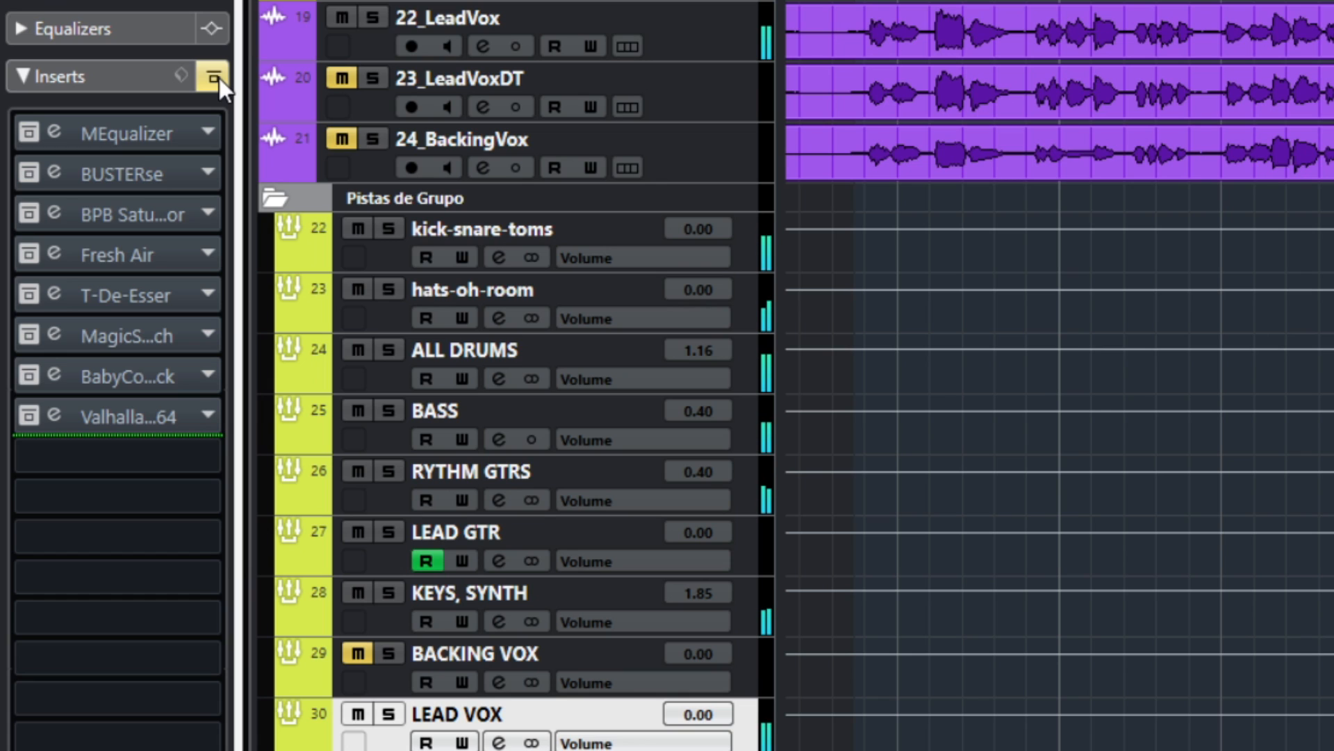
left_click(219, 78)
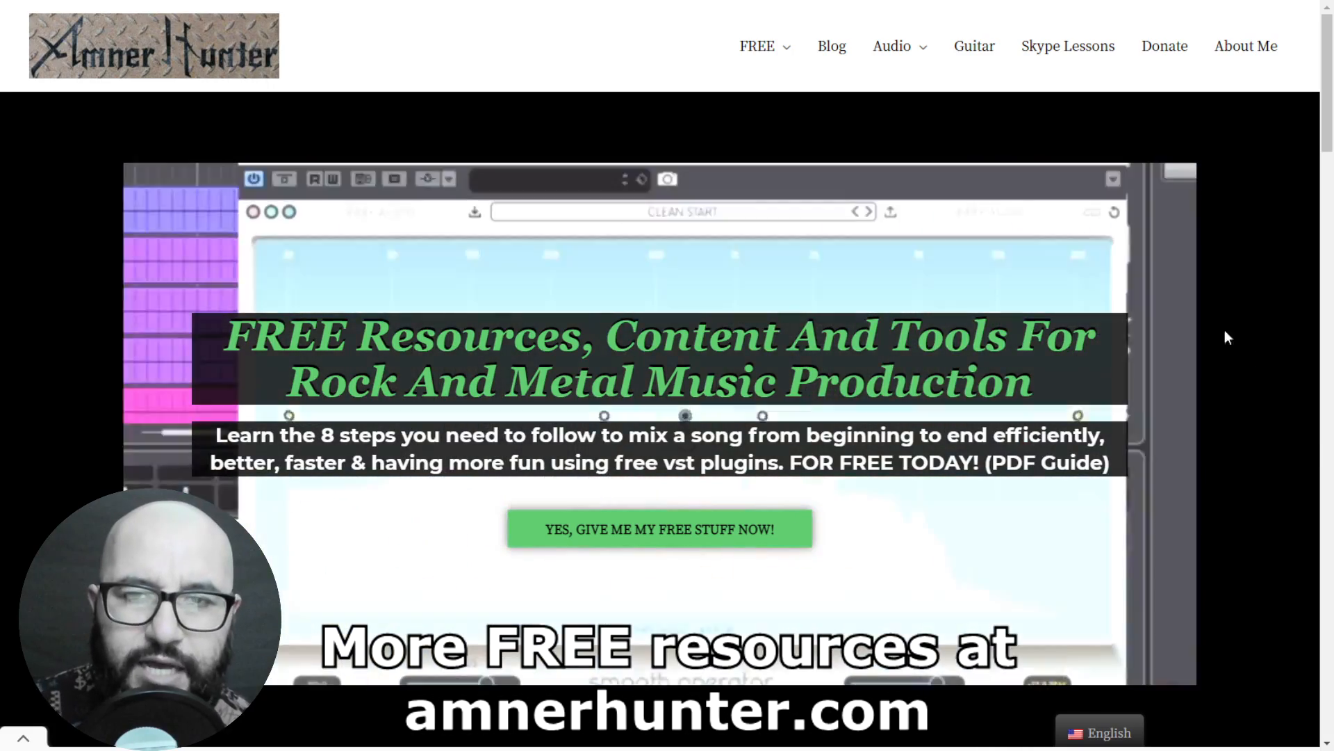
mouse_move(762, 47)
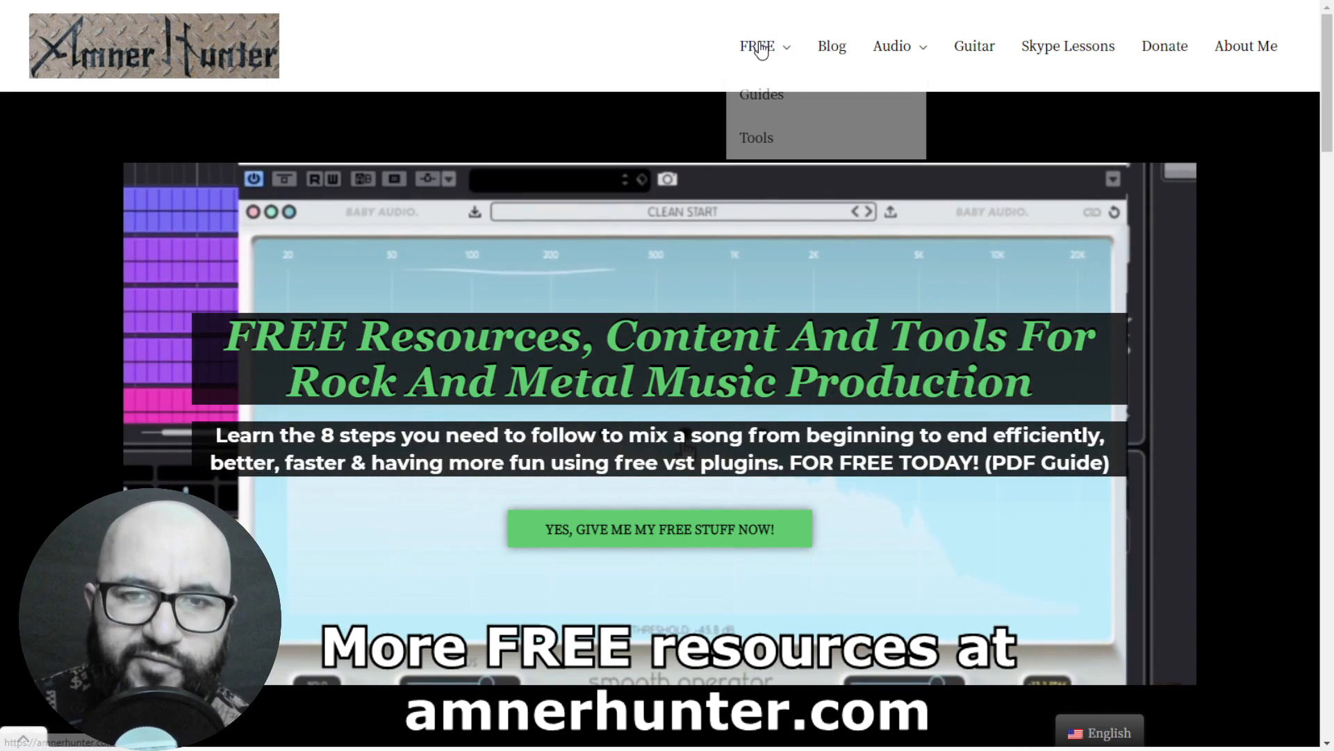